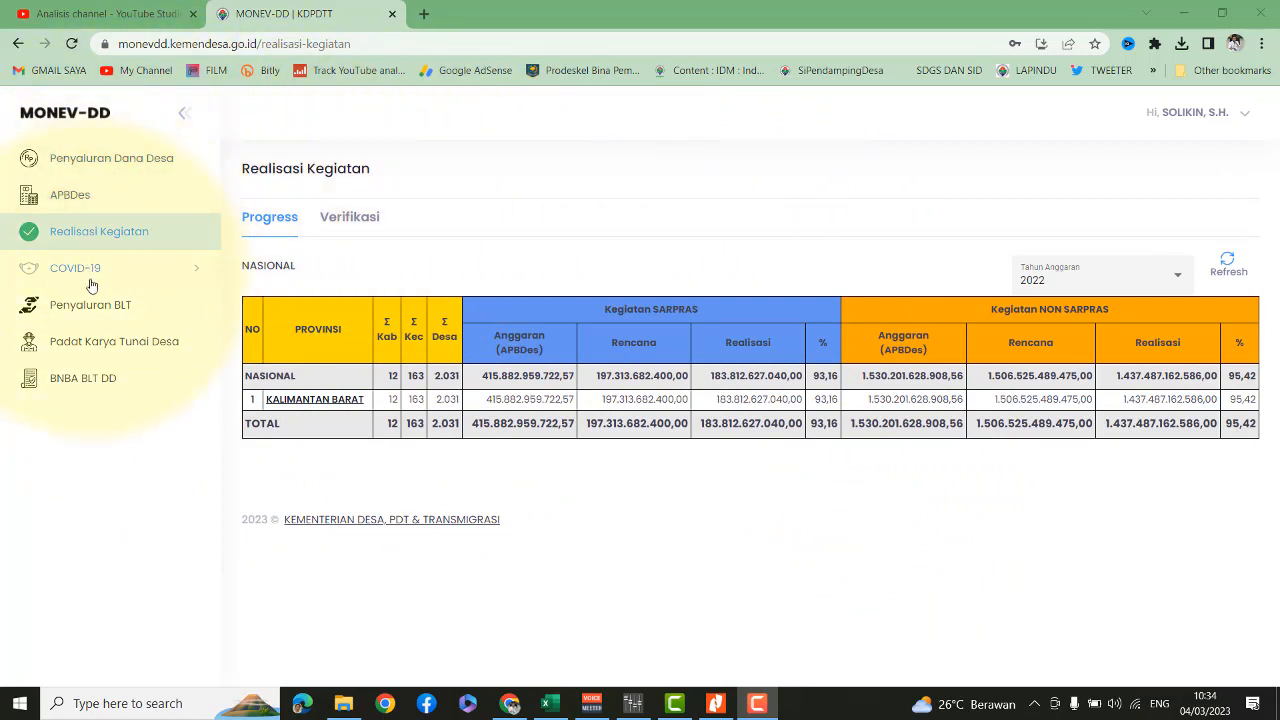
# Step: Open the village table under Realisasi Kegiatan for Kalimantan Barat, Kabupaten Sambas, Kecamatan Sambas
pyautogui.click(117, 235)
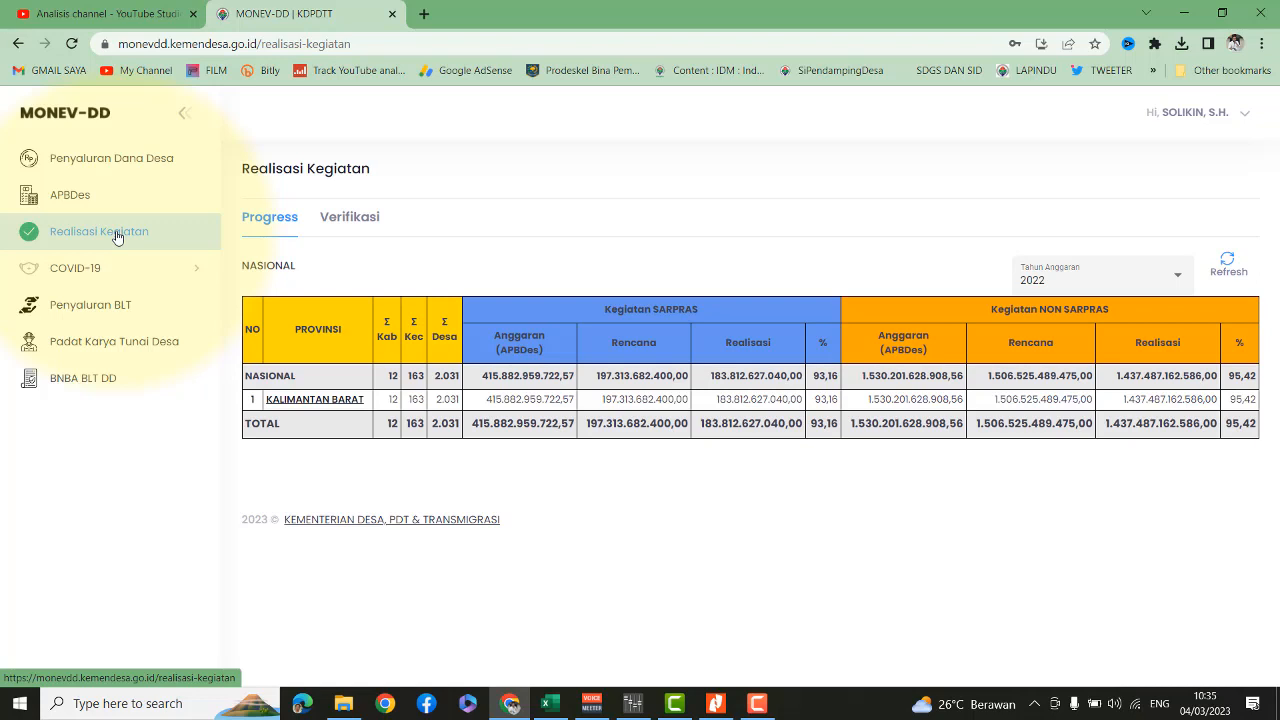
pyautogui.click(116, 234)
pyautogui.click(308, 400)
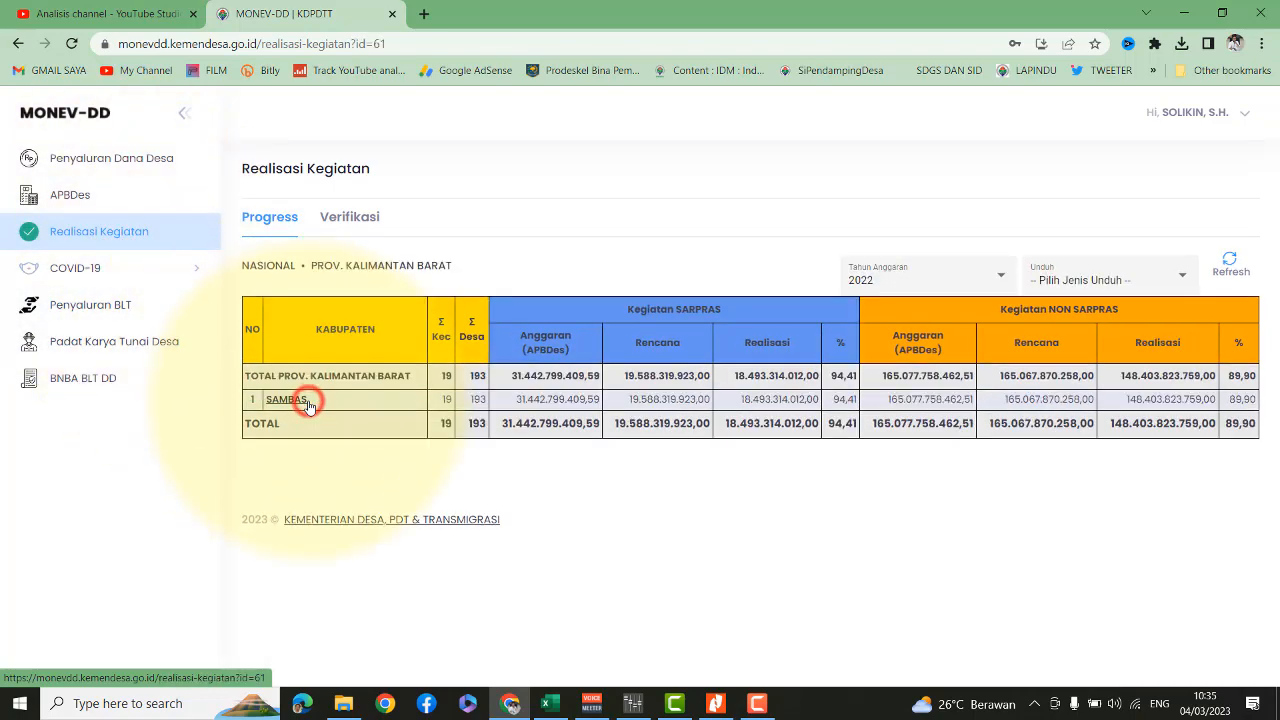
pyautogui.click(296, 403)
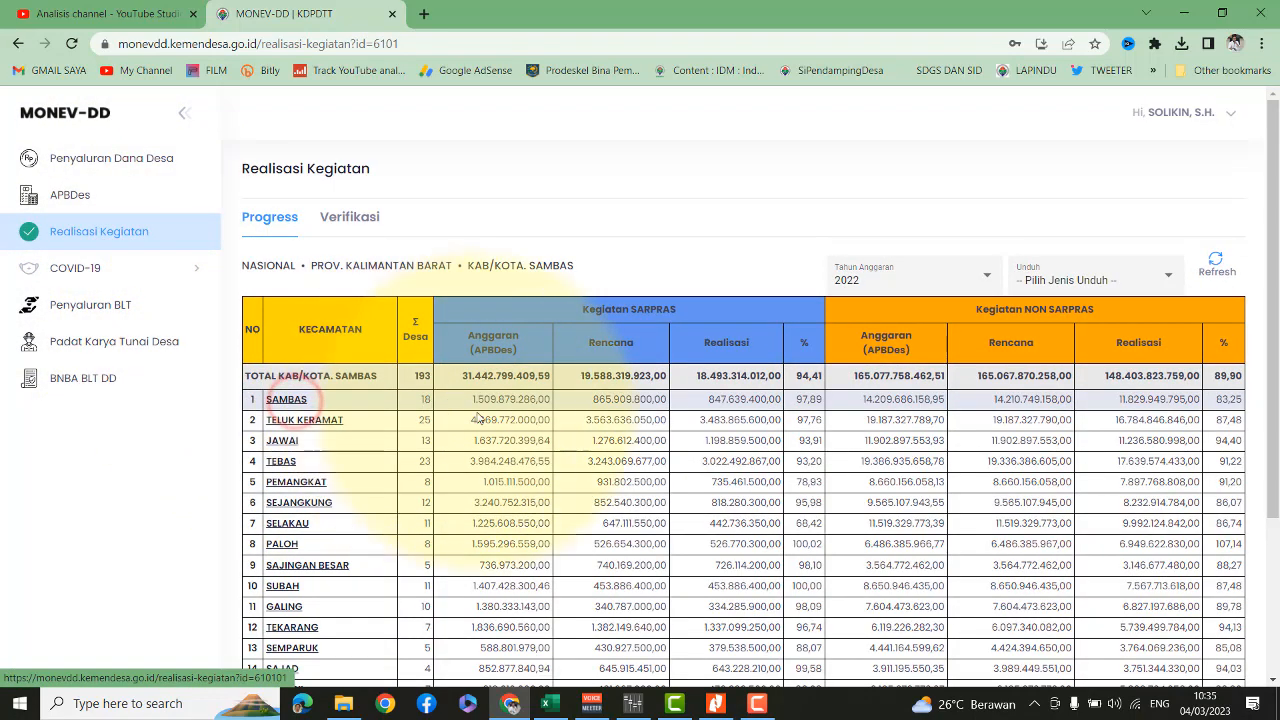
pyautogui.scroll(-2, 512, 420)
pyautogui.scroll(1, 450, 400)
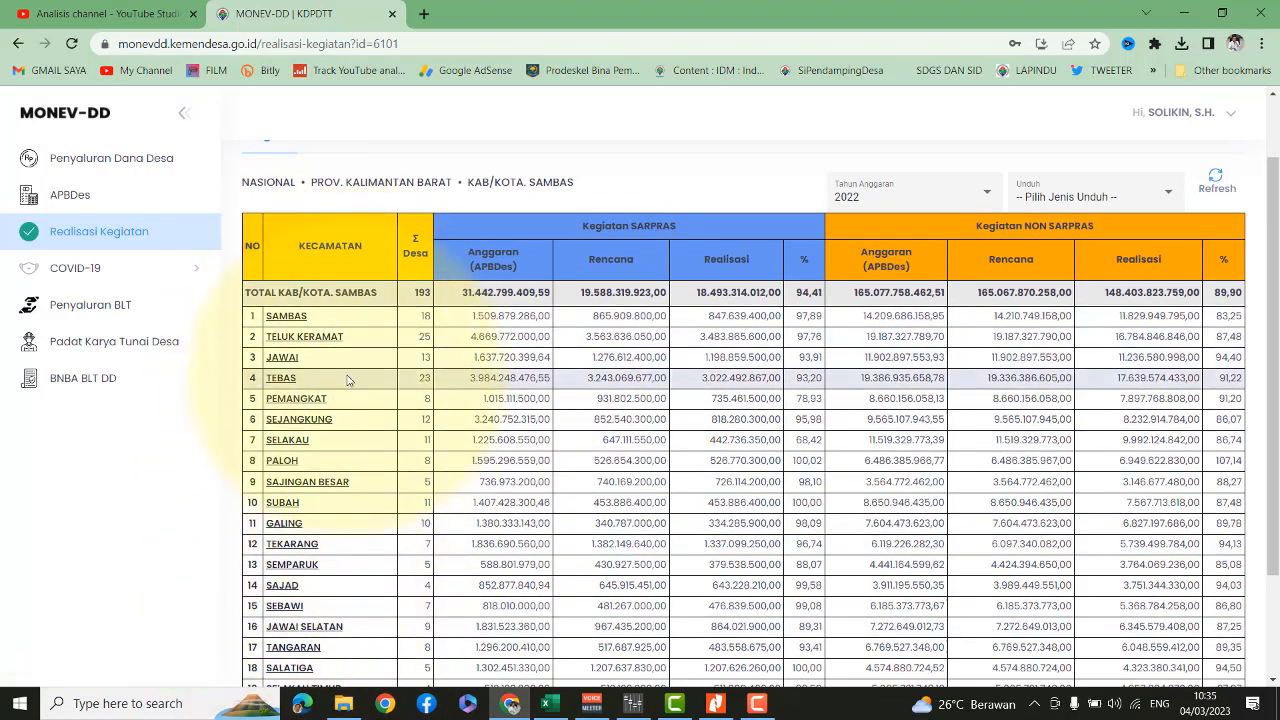
pyautogui.click(292, 318)
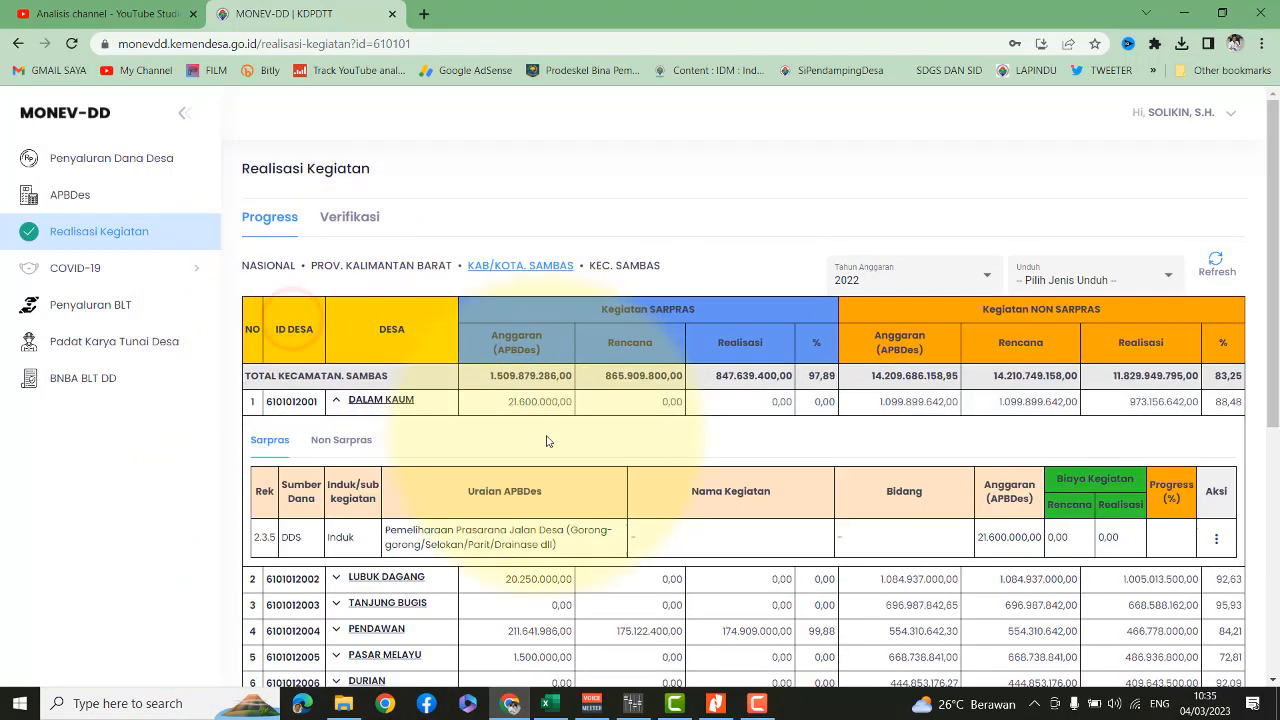
# Step: Look over the village list, return to the Kabupaten Sambas table and reopen Kecamatan Sambas
pyautogui.scroll(-1, 553, 418)
pyautogui.scroll(-2, 553, 418)
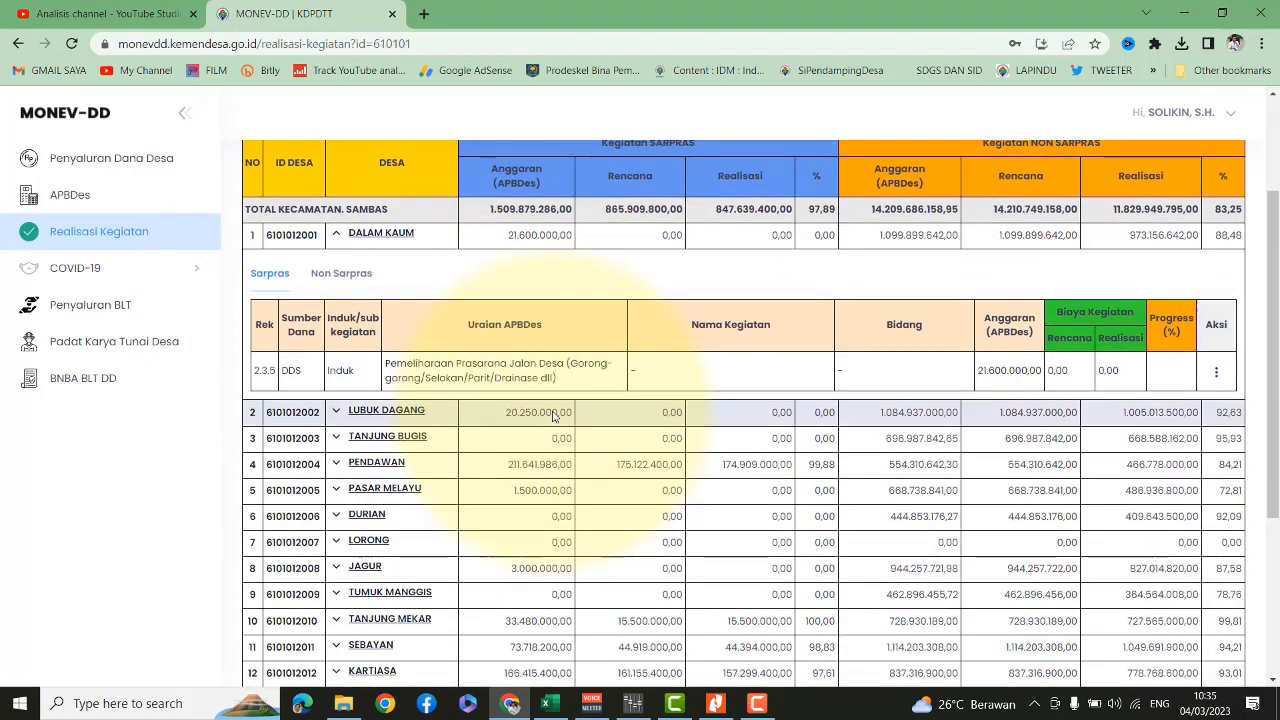
pyautogui.scroll(3, 530, 300)
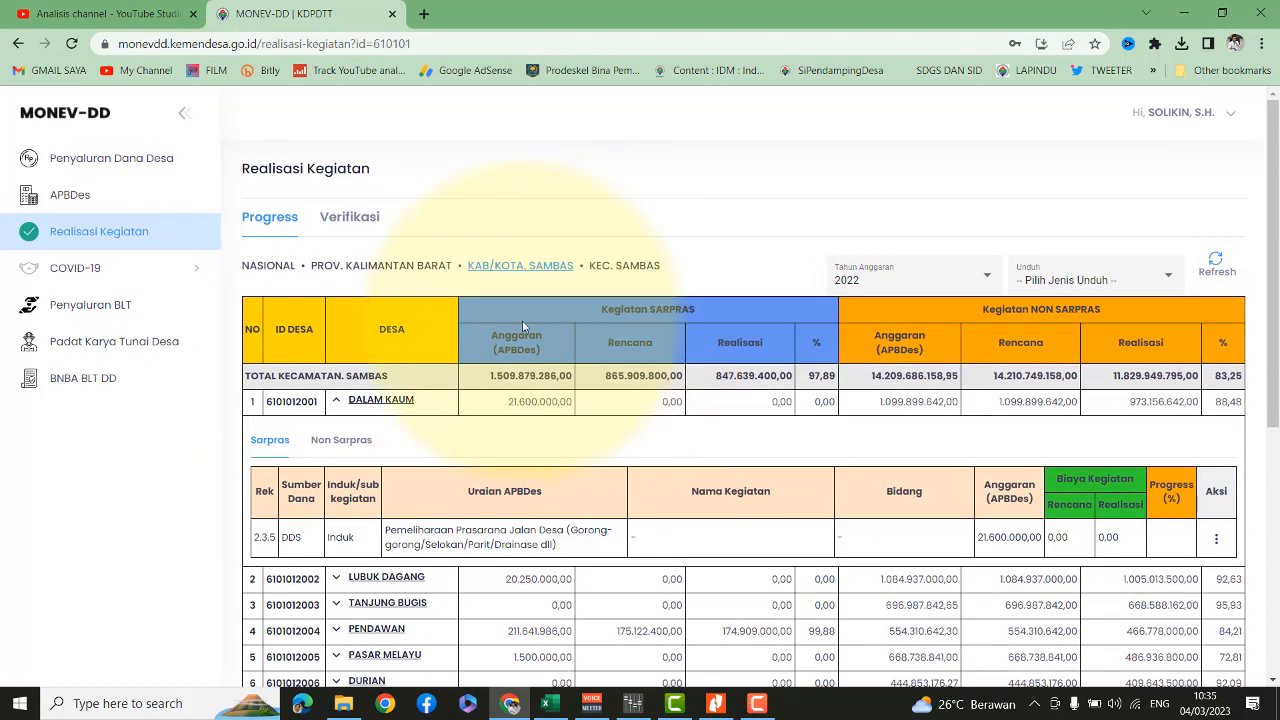
pyautogui.click(543, 268)
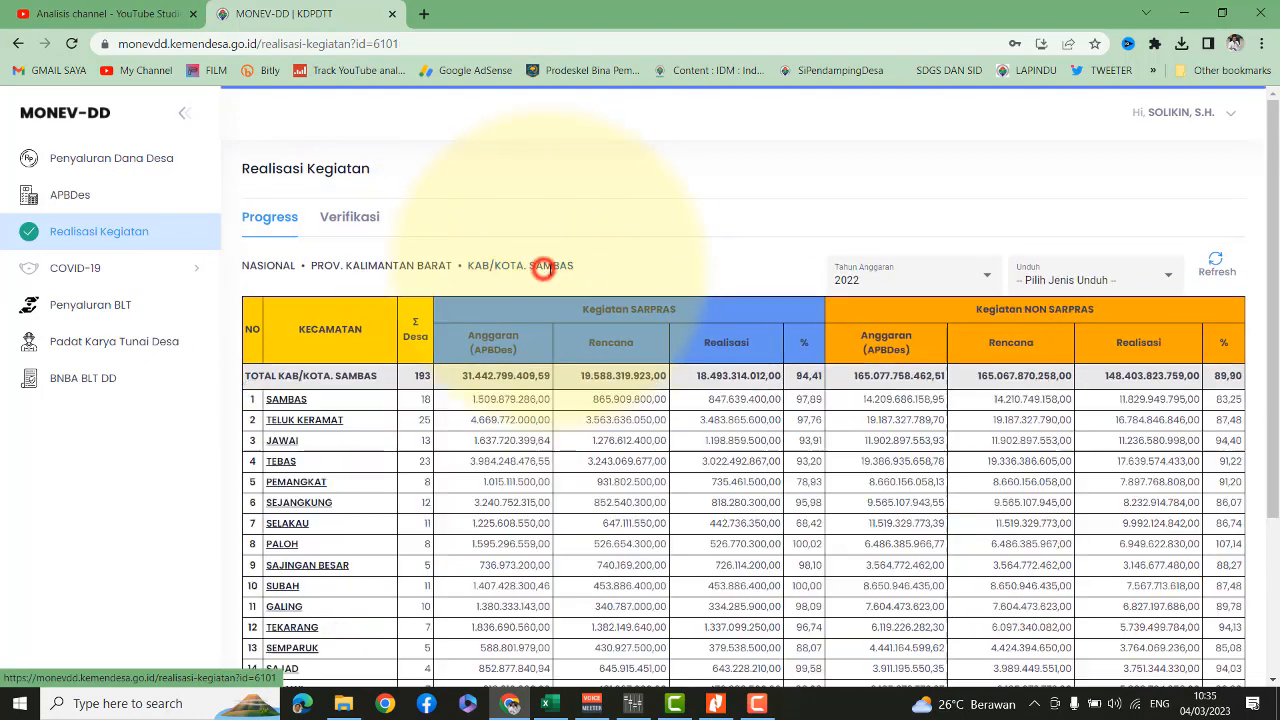
pyautogui.click(287, 399)
# Step: Collapse Dalam Kaum's details to review the village figures, and expand the village's Sarpras activities again
pyautogui.scroll(-3, 510, 397)
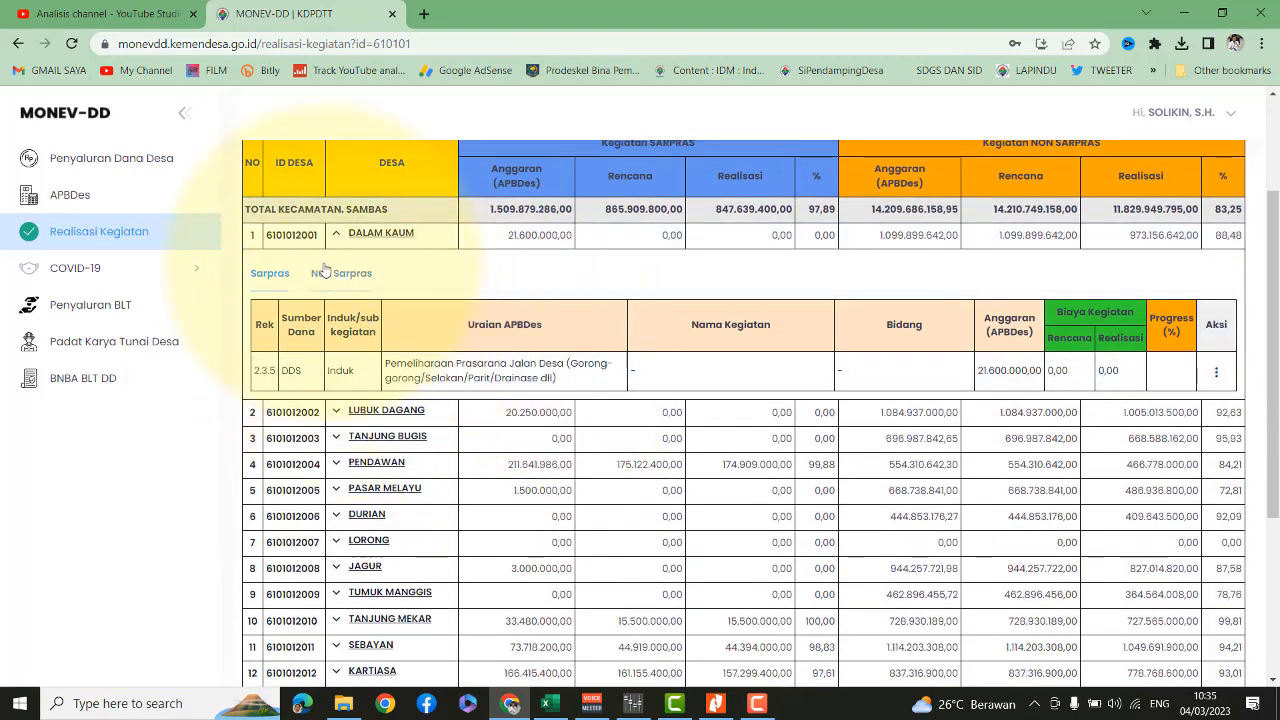
pyautogui.click(337, 233)
pyautogui.scroll(2, 523, 403)
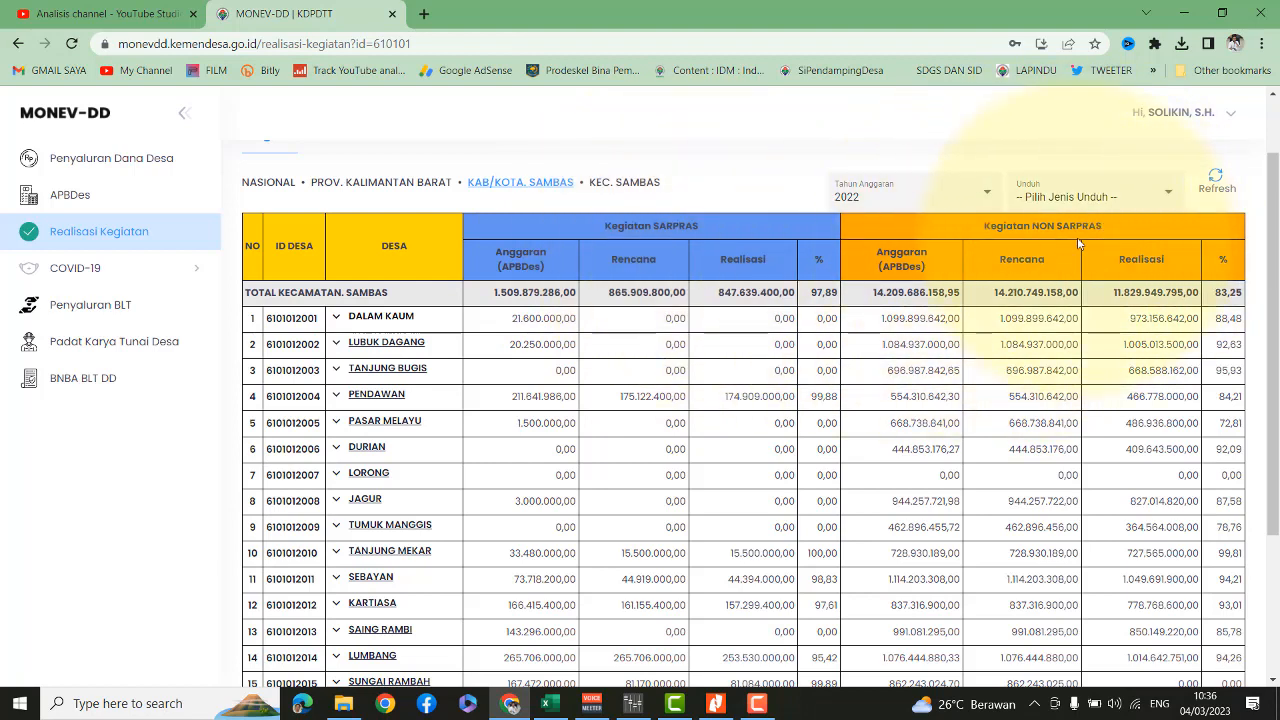
pyautogui.scroll(1, 567, 346)
pyautogui.scroll(-1, 567, 347)
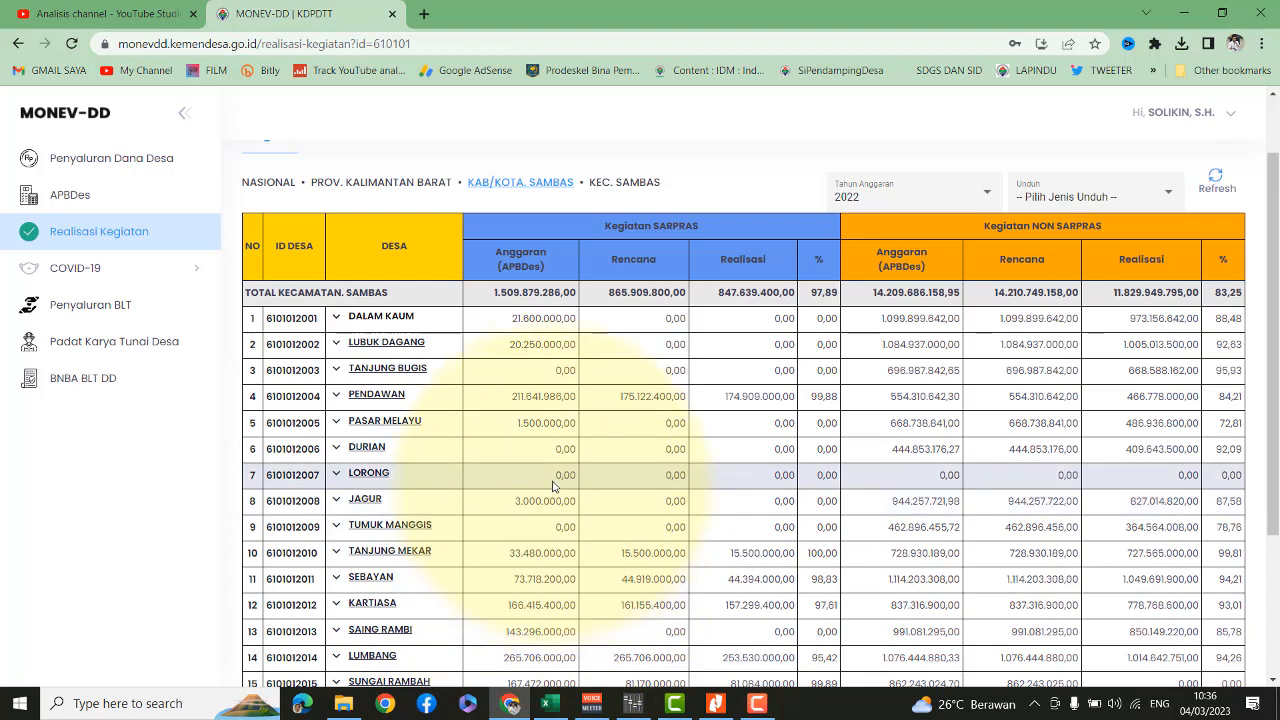
pyautogui.click(383, 318)
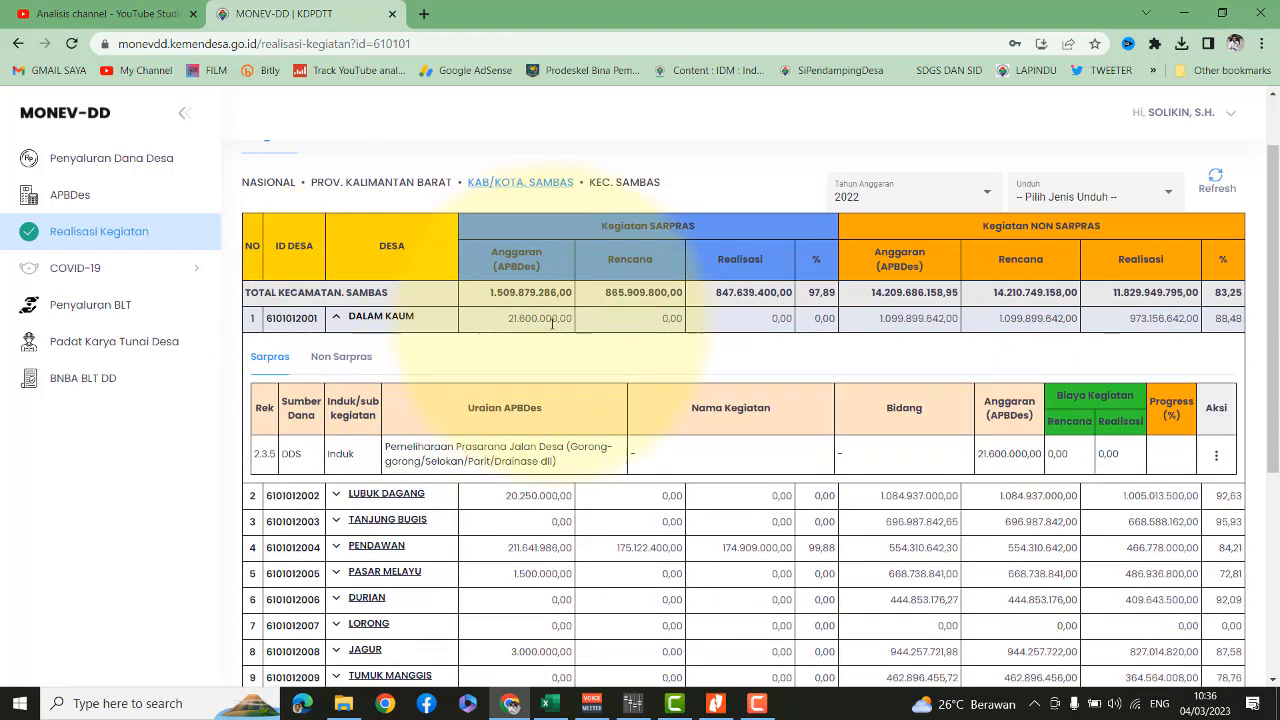
pyautogui.scroll(1, 545, 330)
pyautogui.scroll(-1, 530, 350)
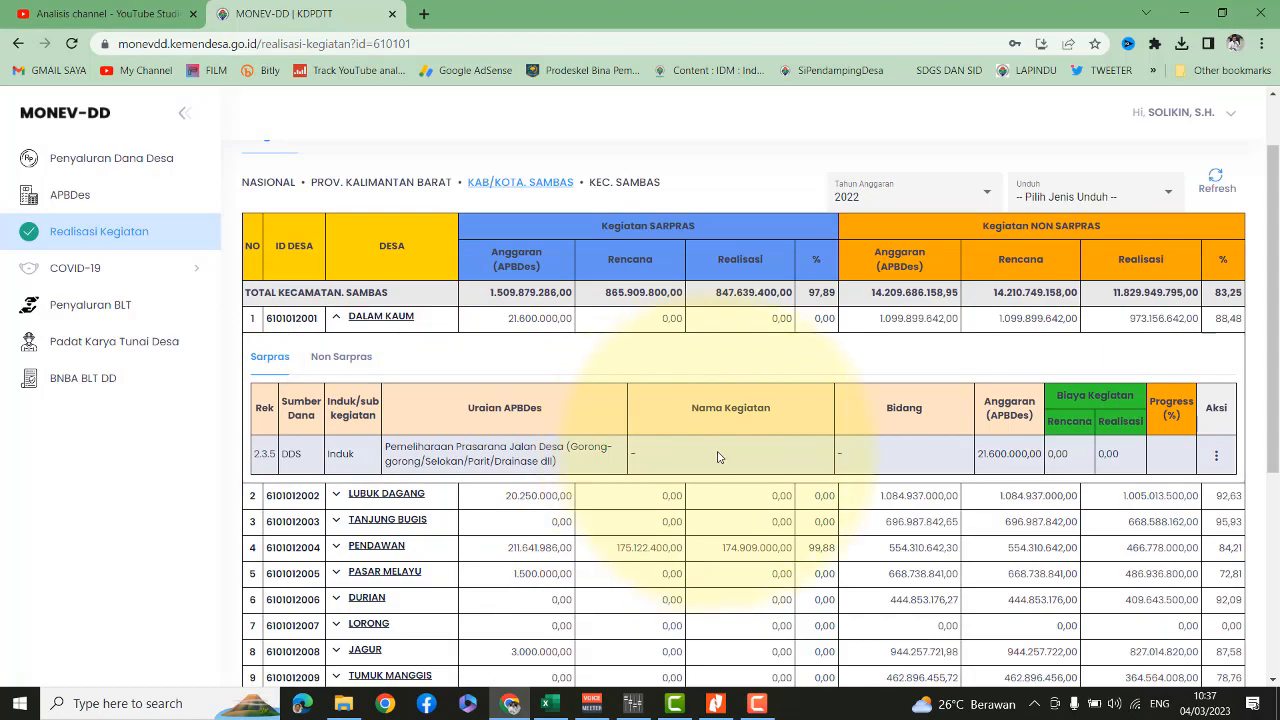
# Step: View Dalam Kaum's Non Sarpras activities and return to its Sarpras activities
pyautogui.click(356, 360)
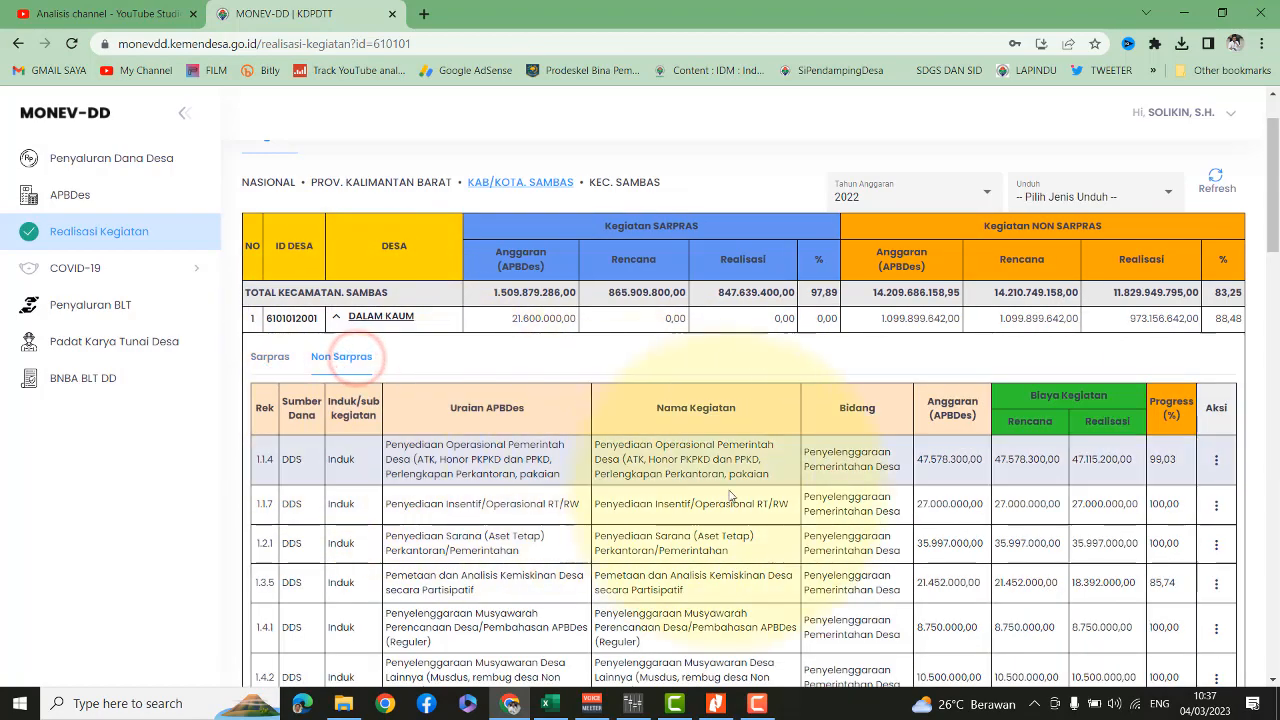
pyautogui.scroll(-2, 602, 435)
pyautogui.scroll(2, 602, 435)
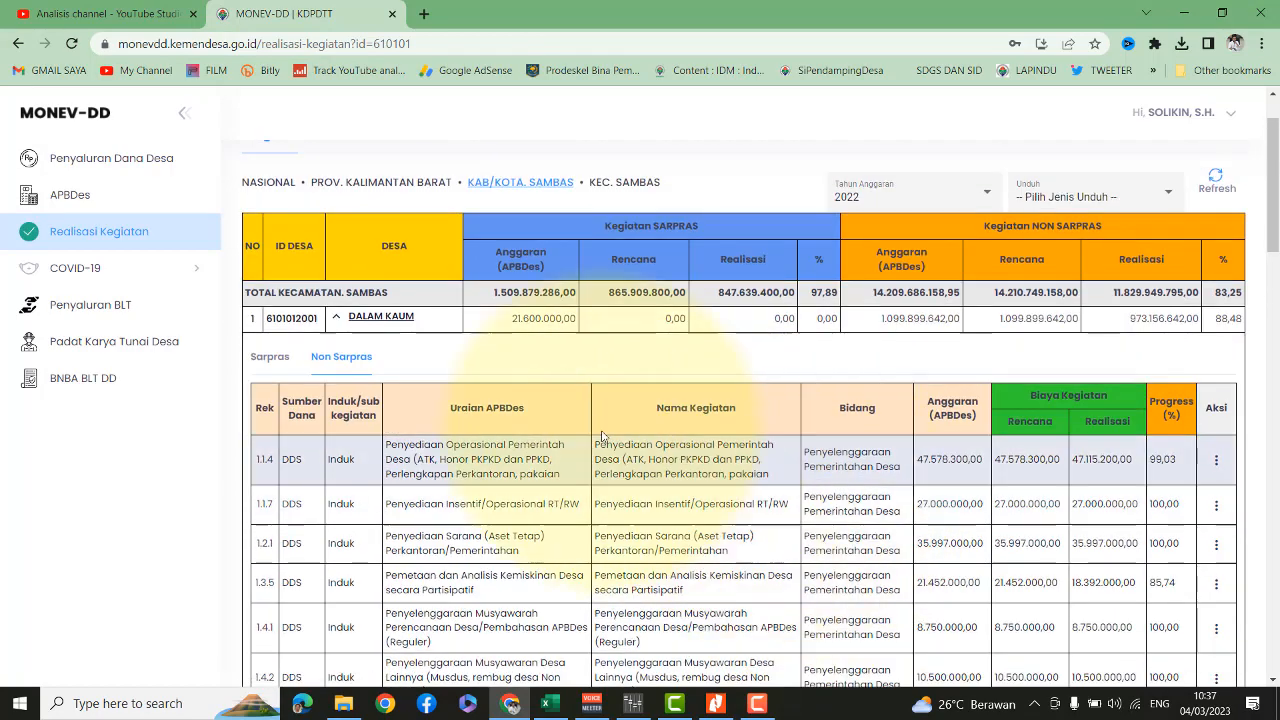
pyautogui.click(270, 357)
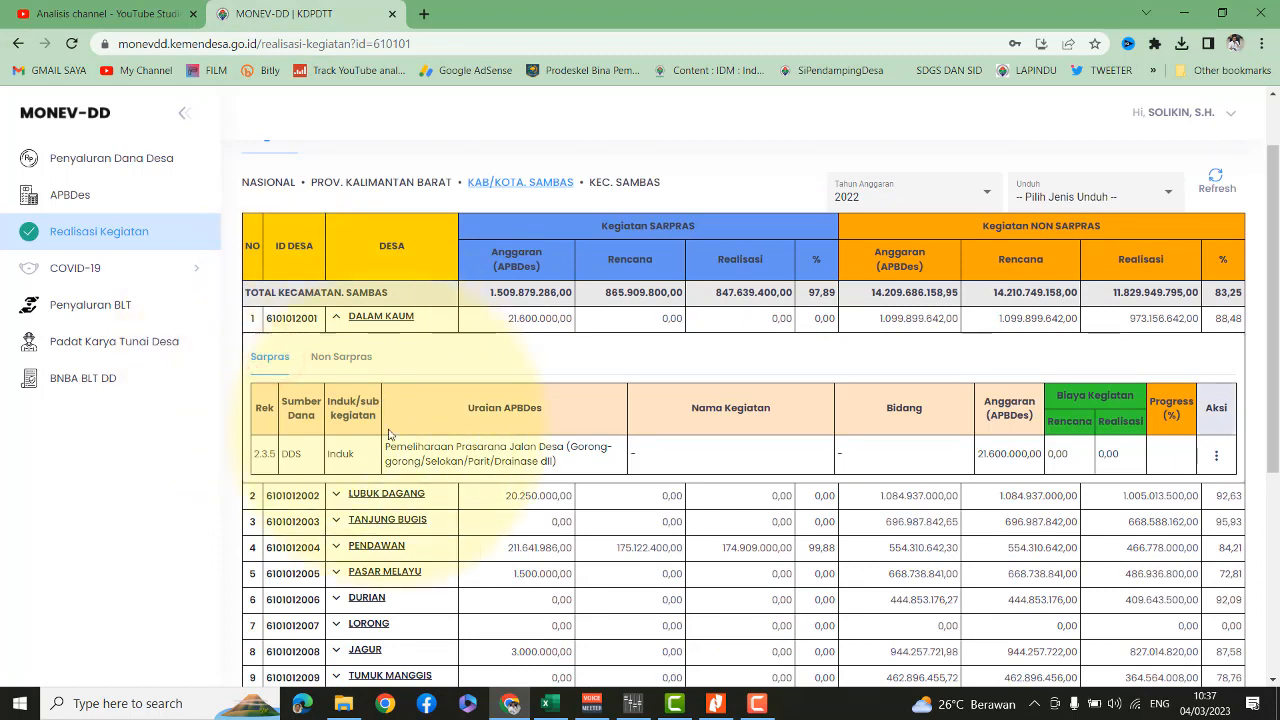
# Step: Open the Perbaharui kegiatan form for Dalam Kaum's Sarpras activity with account code 2.3.5
pyautogui.click(1215, 457)
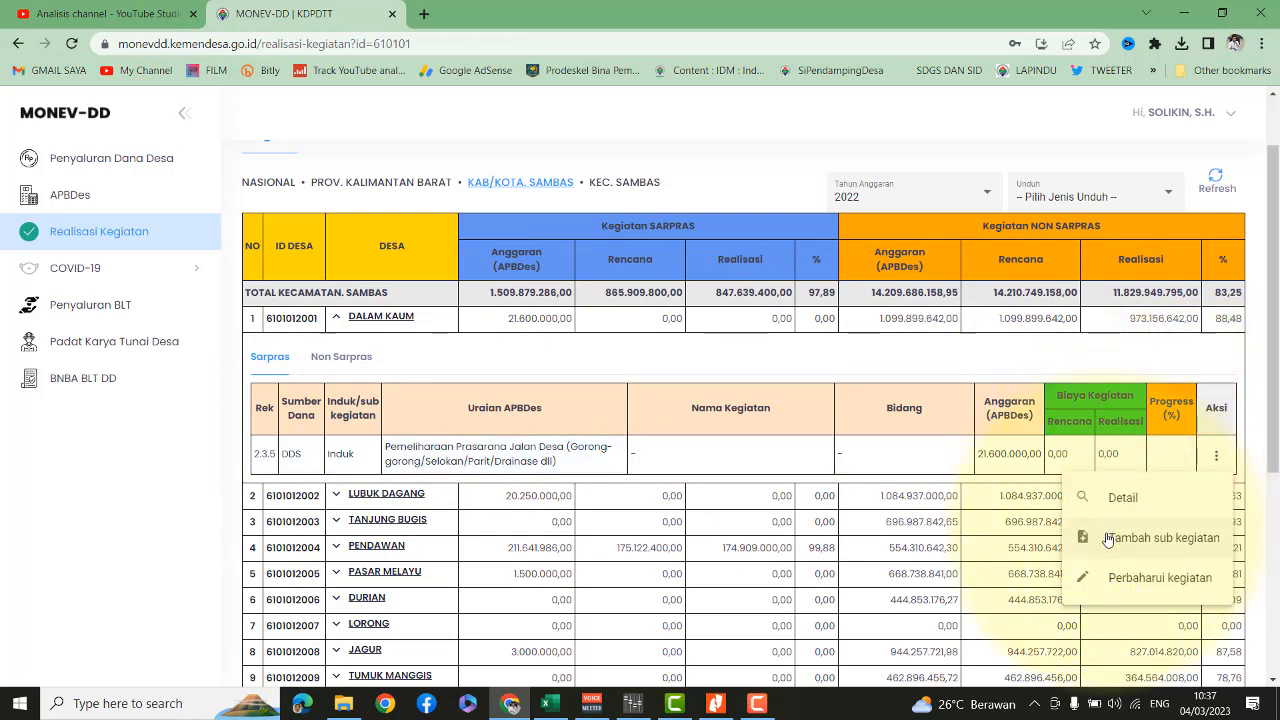
pyautogui.click(770, 450)
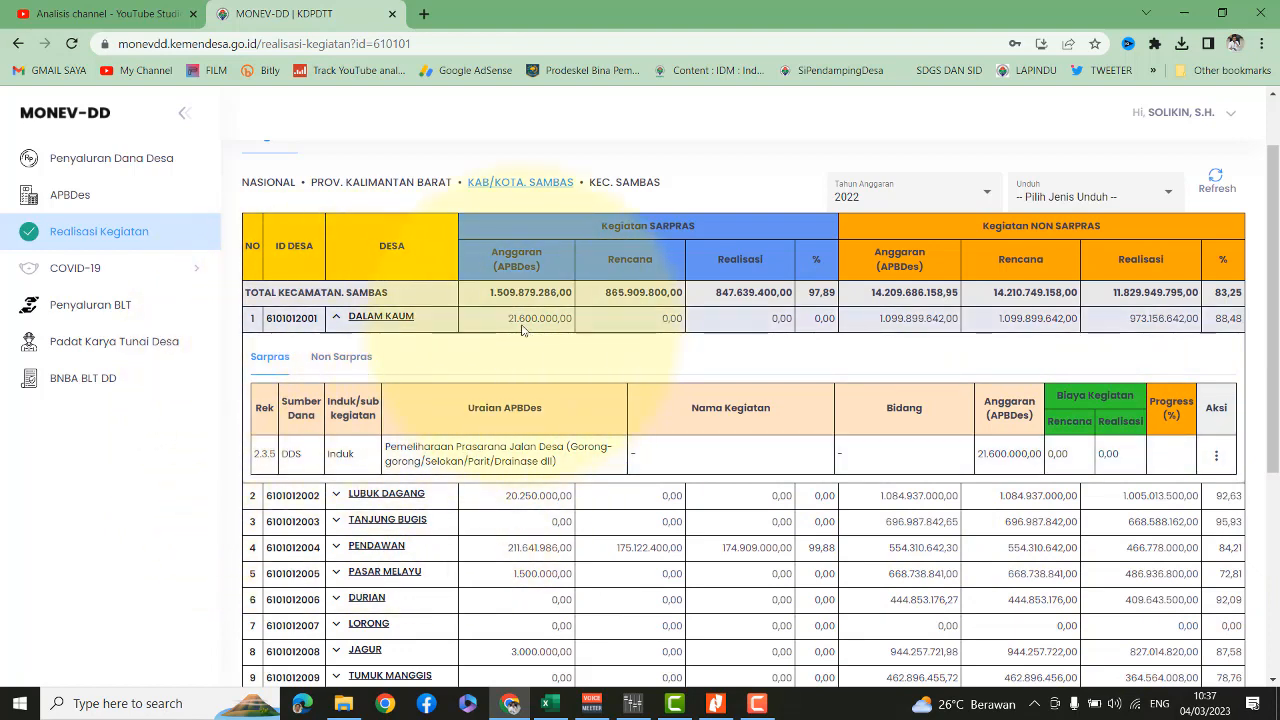
pyautogui.click(1219, 459)
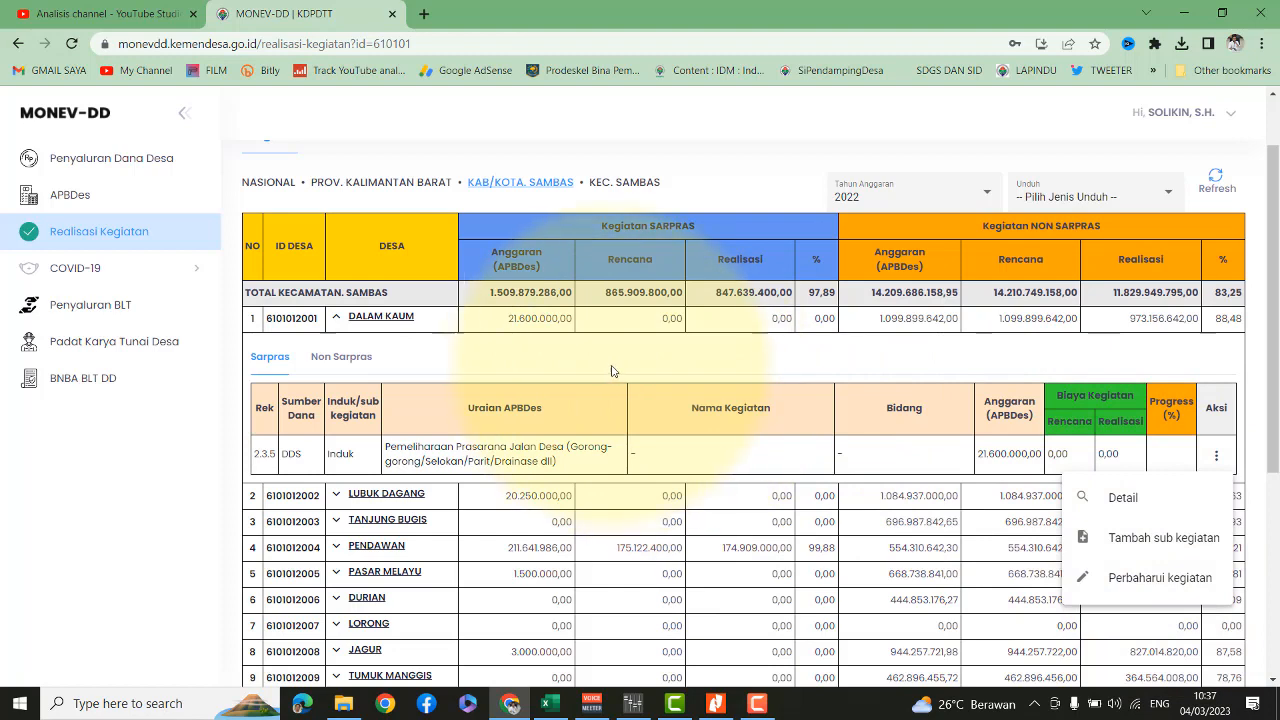
pyautogui.click(1151, 580)
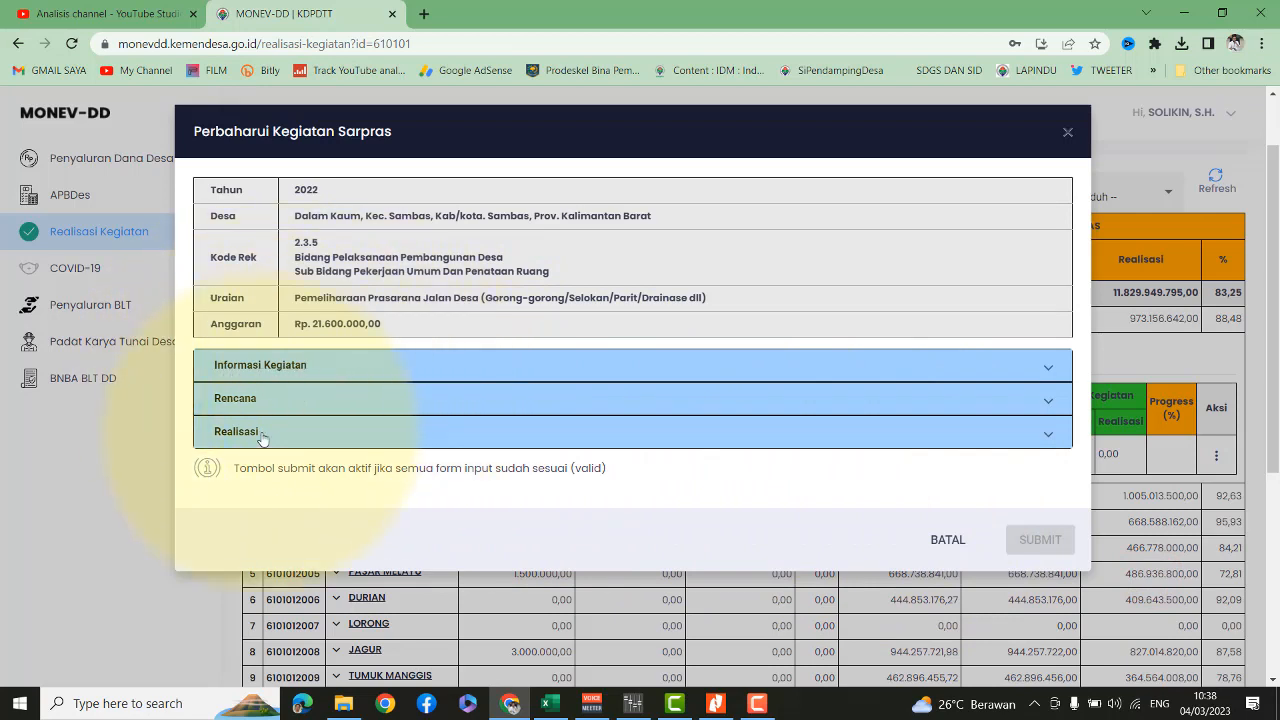
# Step: In Informasi Kegiatan, enter the detail description "Jalan Rabat Beton JUT", activity type 5. Jalan Usaha Tani and location "Rt 01/01"
pyautogui.click(280, 366)
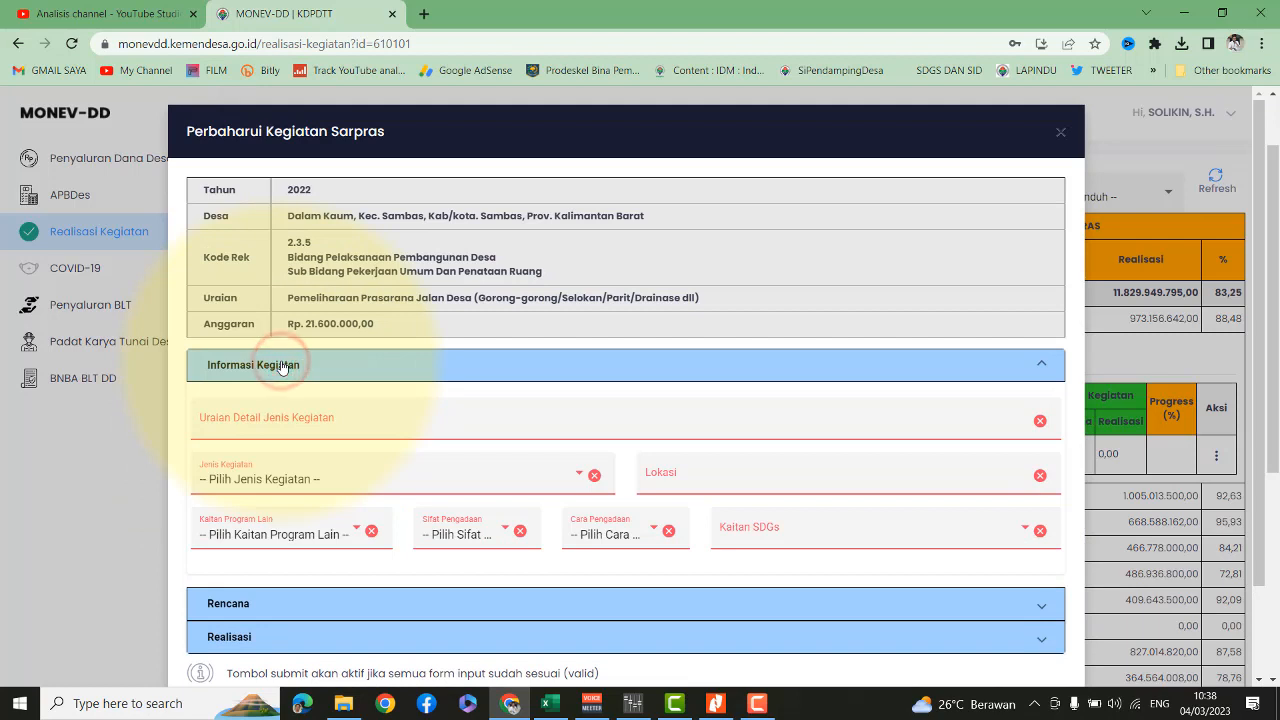
pyautogui.click(260, 425)
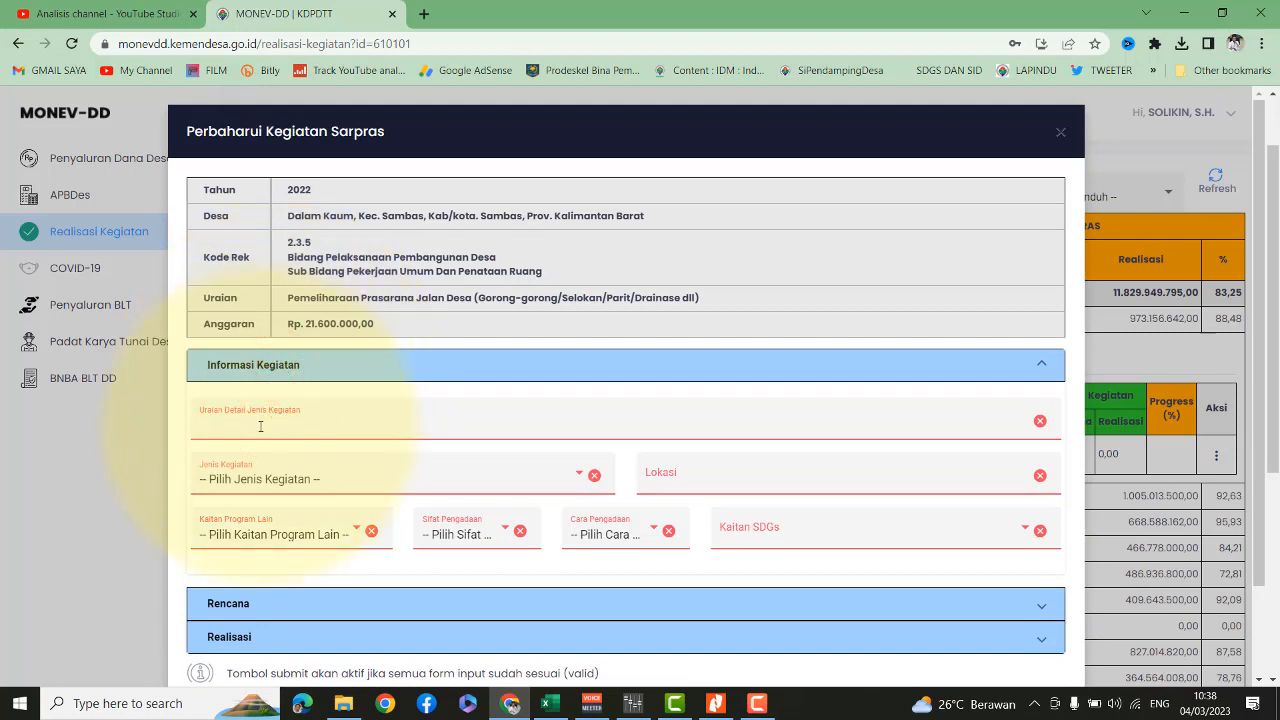
pyautogui.write('Jalan Rabat Beton JUT')
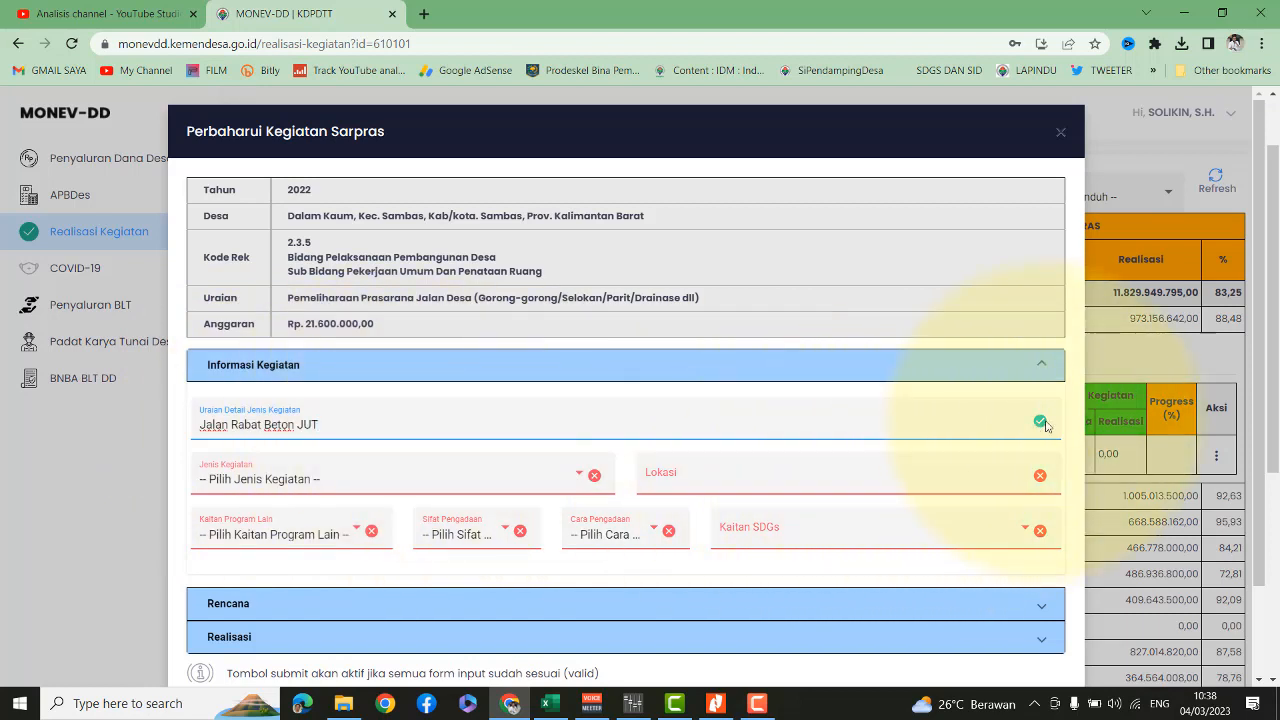
pyautogui.click(250, 481)
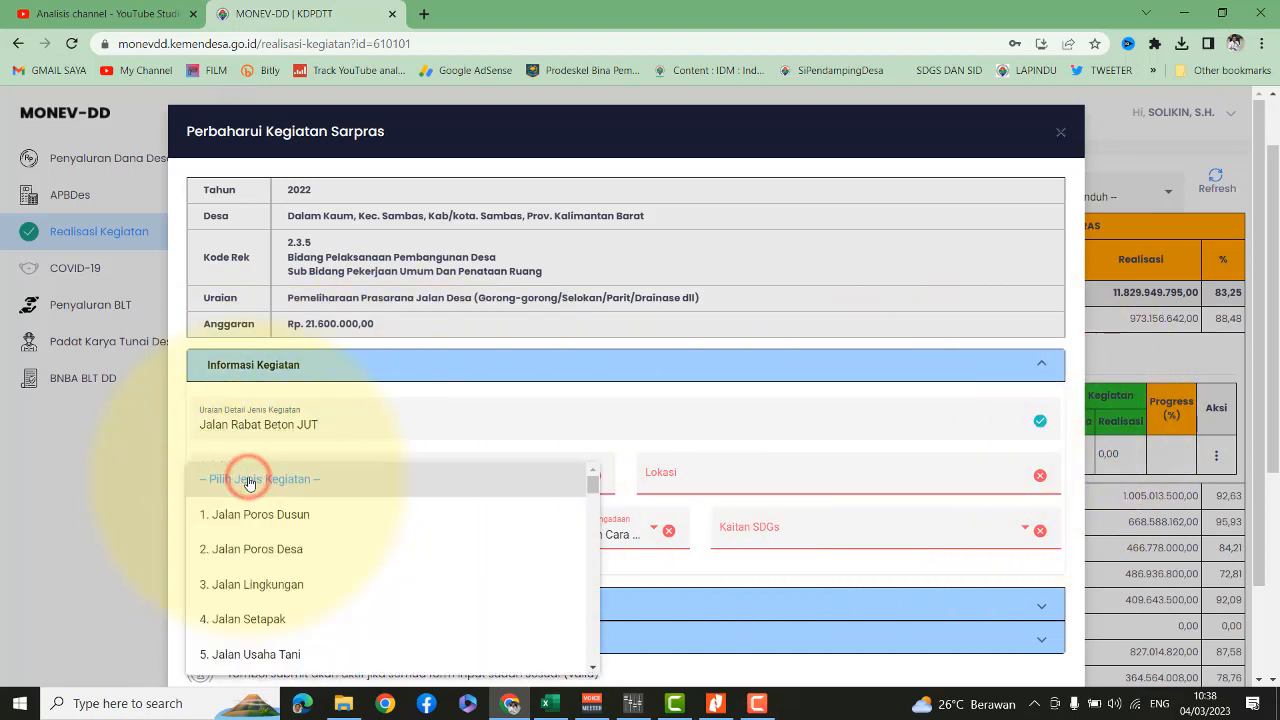
pyautogui.click(258, 654)
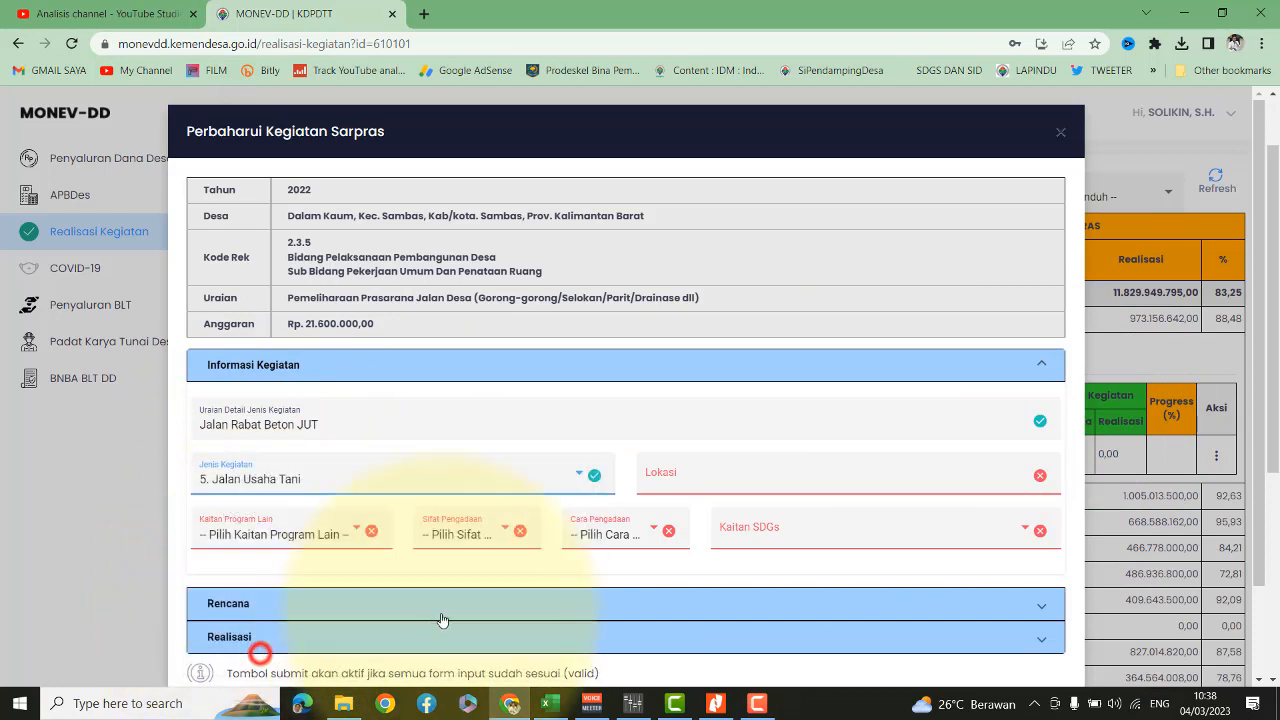
pyautogui.click(719, 480)
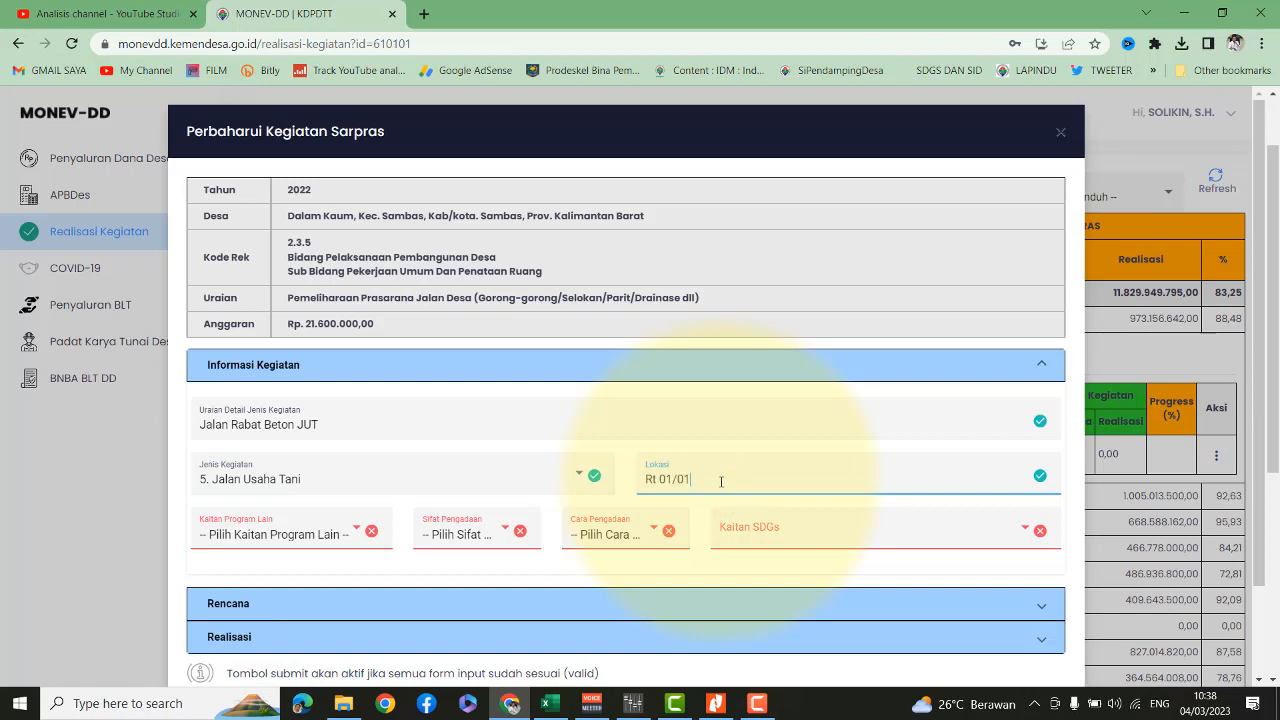
# Step: Set Kaitan Program Lain to Ketahanan Pangan, Sifat Pengadaan to Peningkatan, Cara Pengadaan to Swakelola and Kaitan SDGs to 1 | Desa tanpa Kemiskinan
pyautogui.click(347, 538)
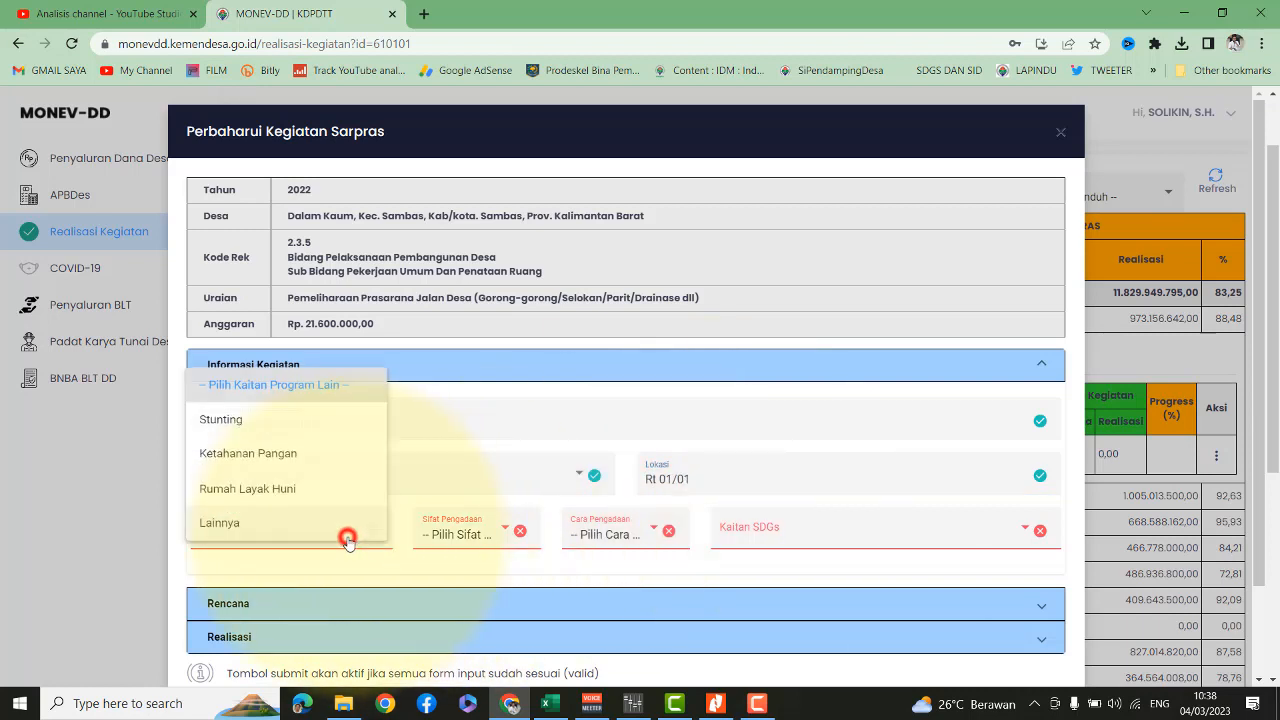
pyautogui.click(265, 453)
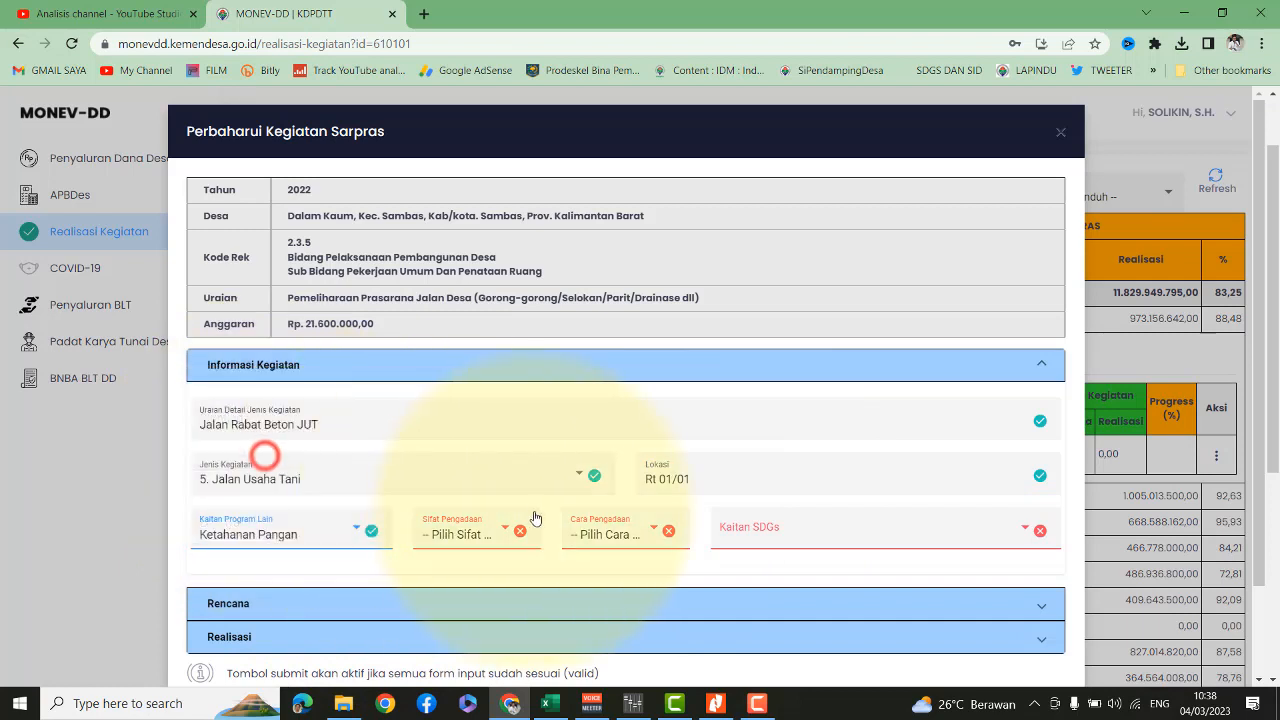
pyautogui.click(470, 533)
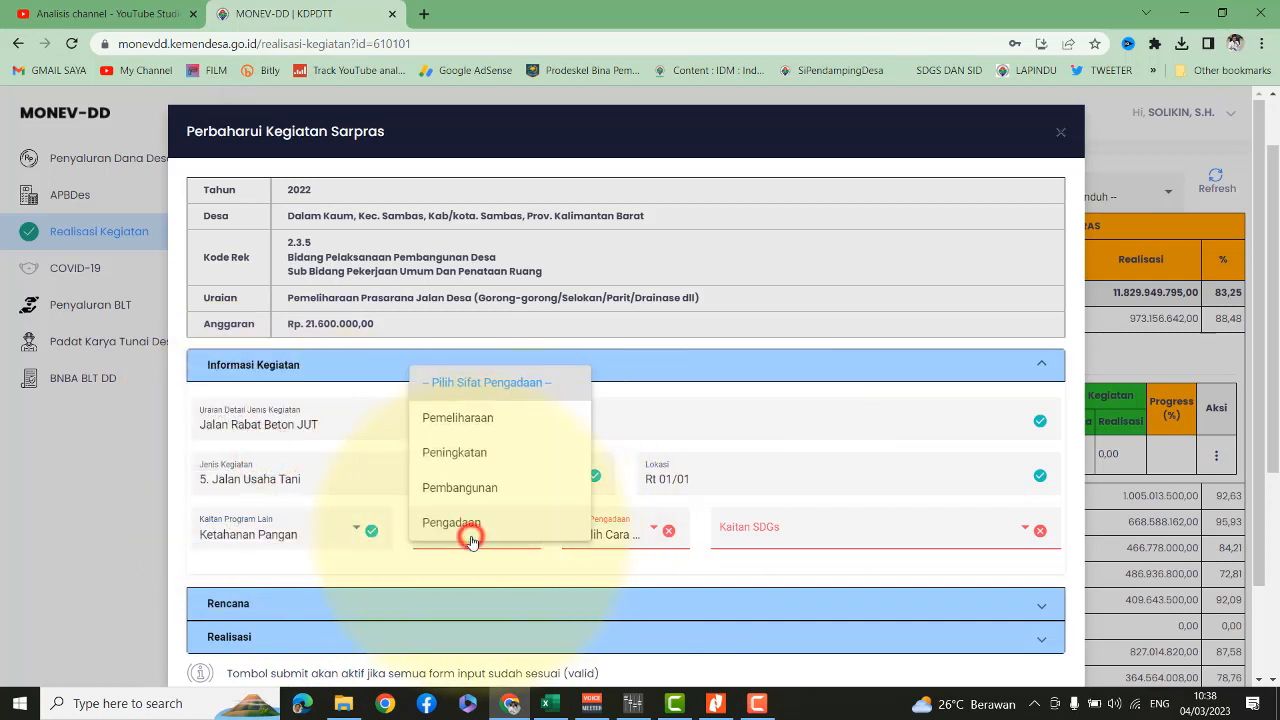
pyautogui.click(474, 451)
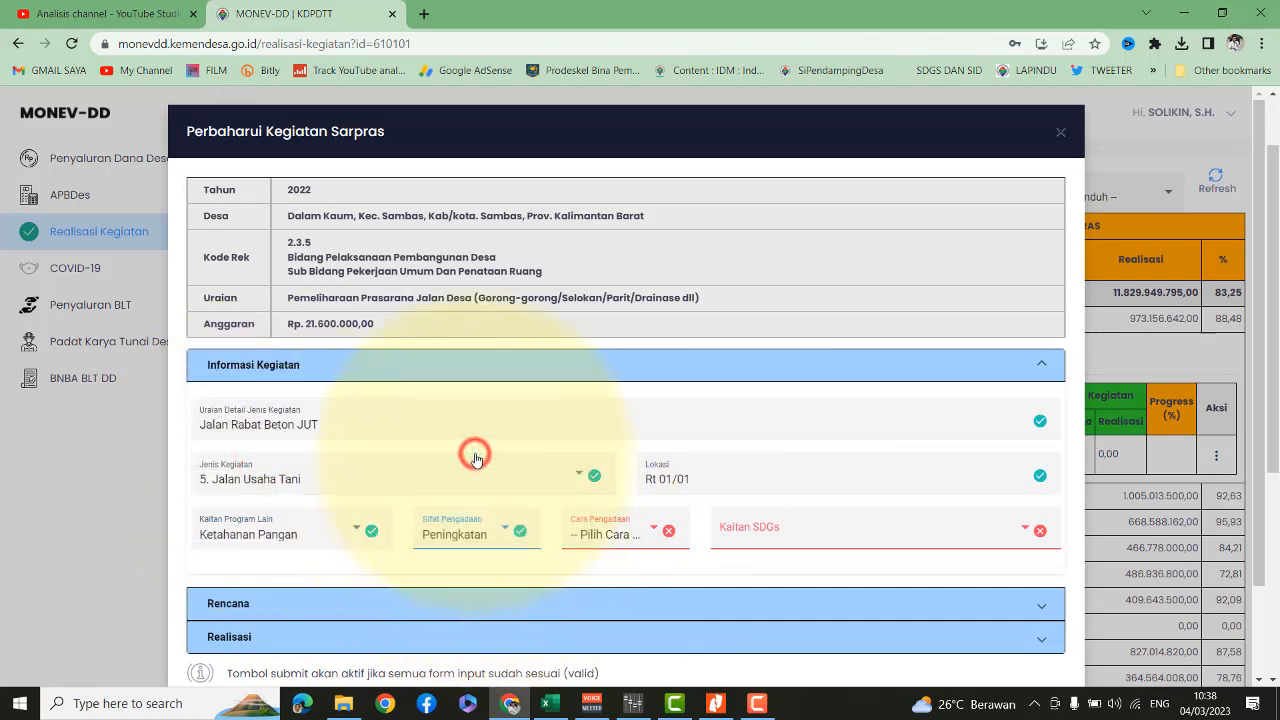
pyautogui.click(634, 544)
pyautogui.click(599, 567)
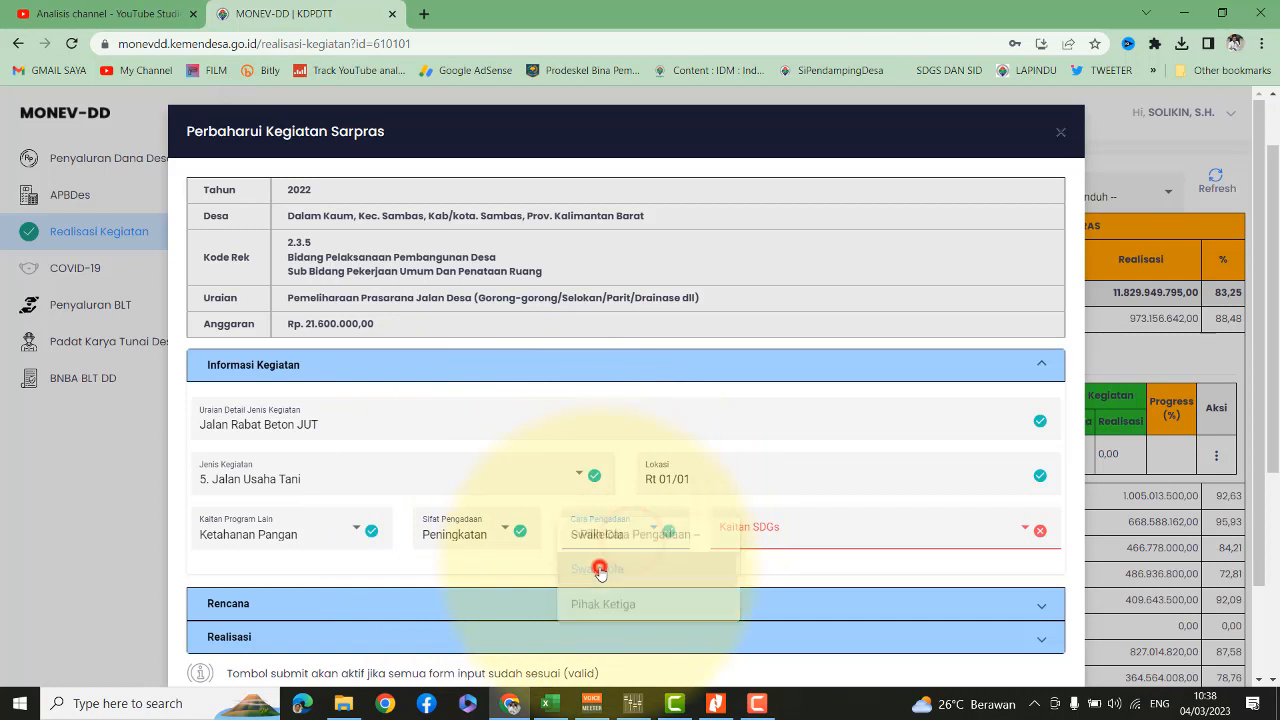
pyautogui.click(756, 540)
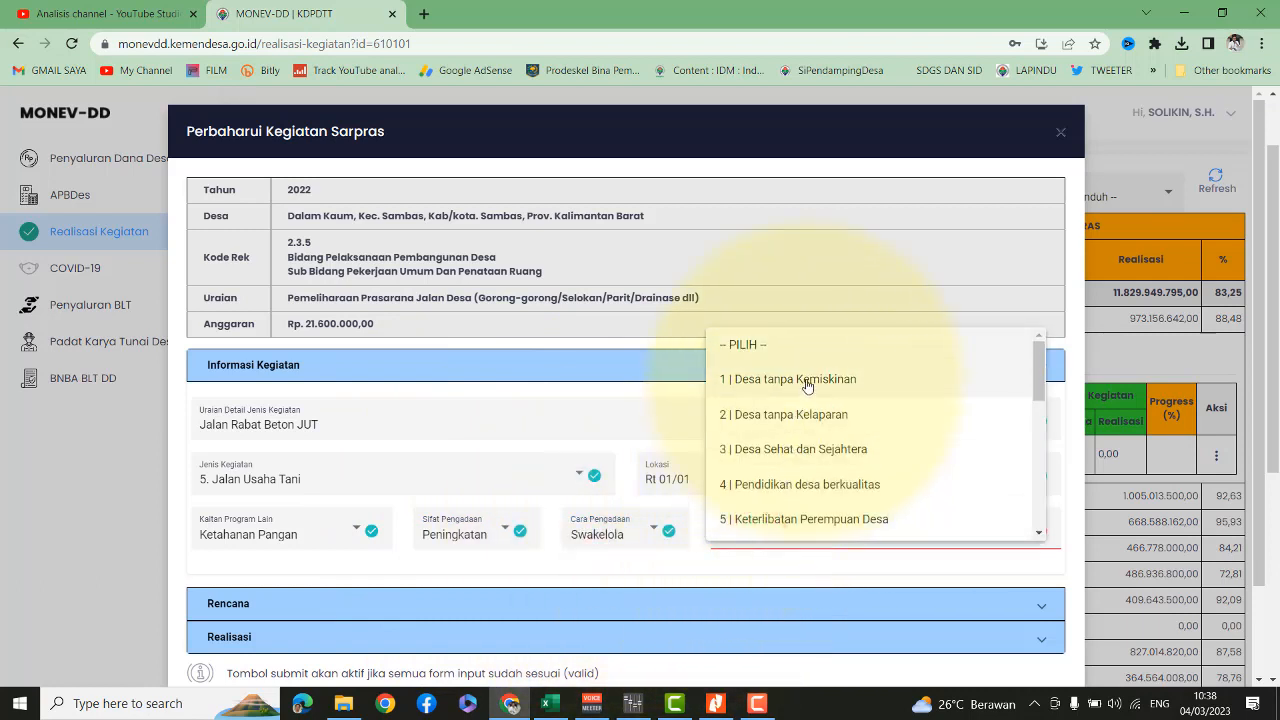
pyautogui.click(808, 380)
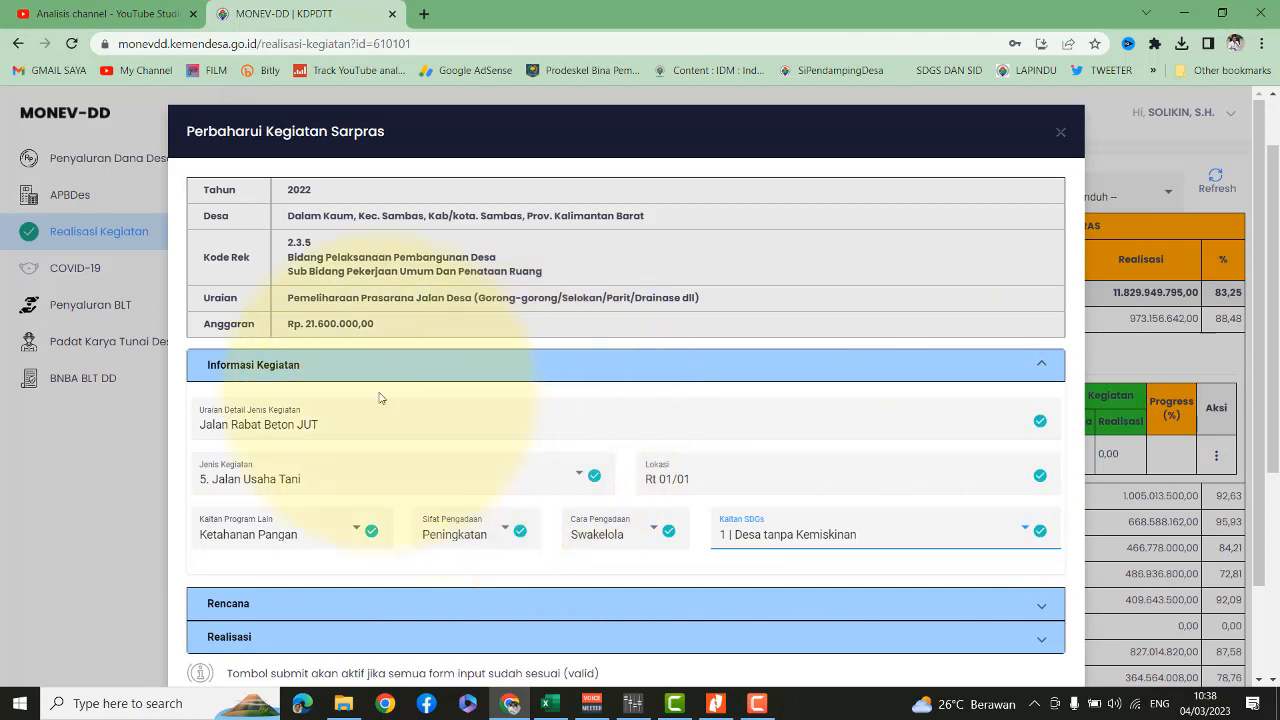
# Step: Collapse Informasi Kegiatan and, in the Rencana section, set the budget to Dana Desa Rp. 21.600.000 and Swadaya Rp. 0
pyautogui.click(1041, 365)
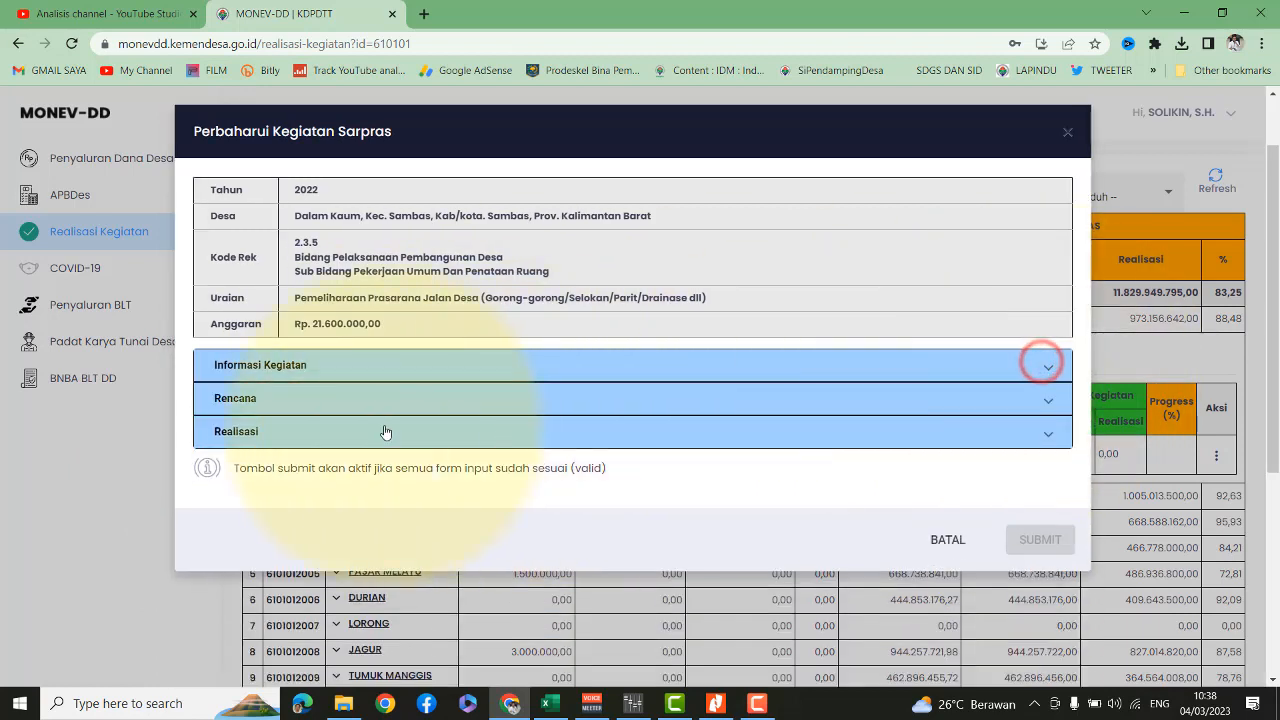
pyautogui.click(245, 396)
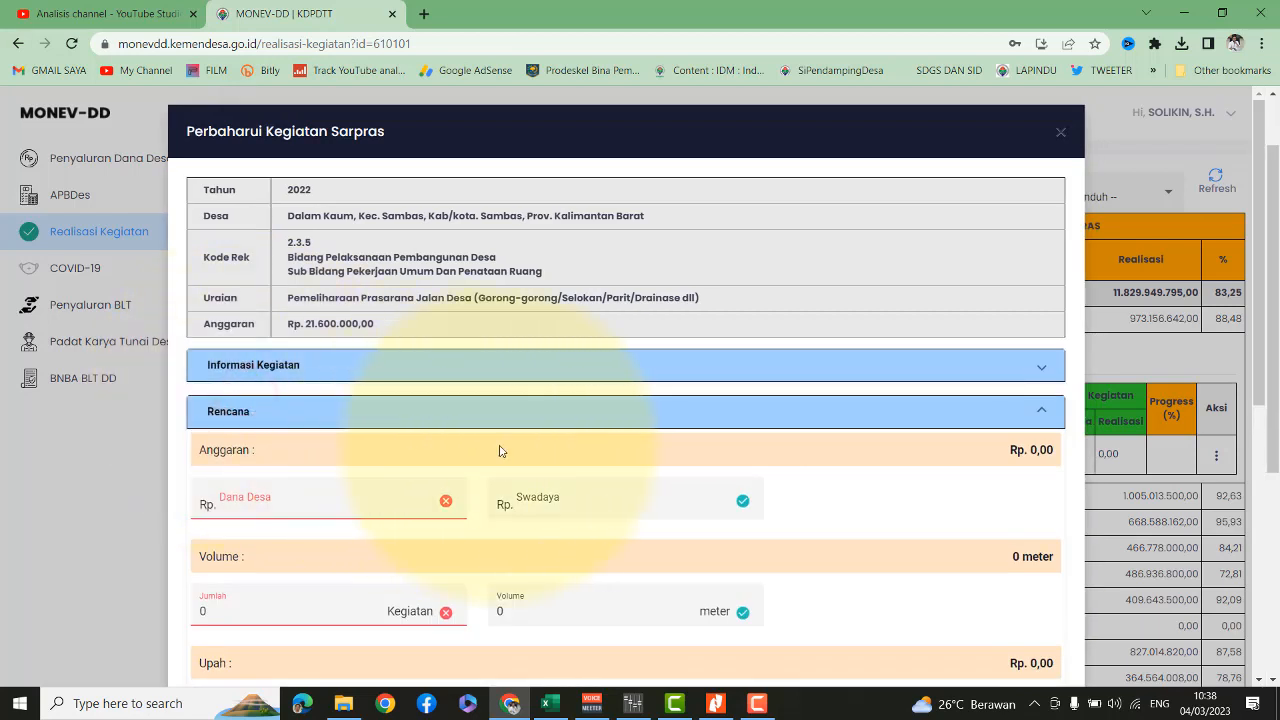
pyautogui.click(257, 503)
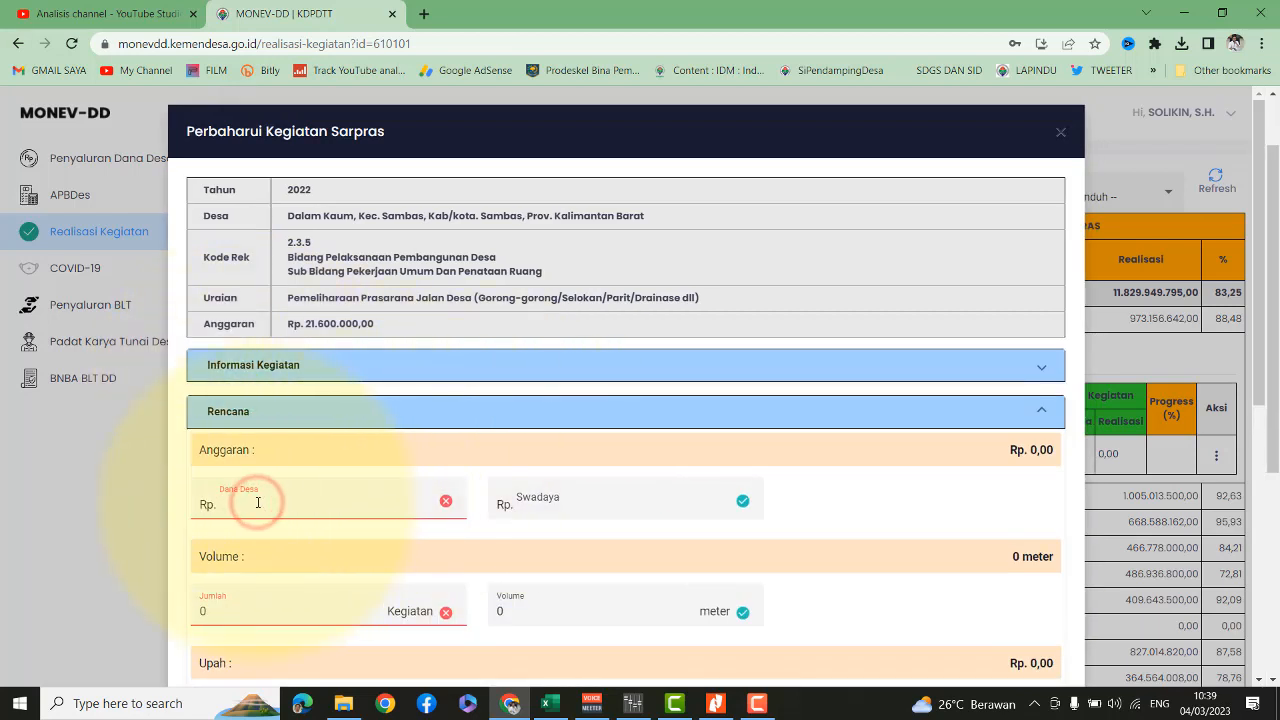
pyautogui.write('21.600.000')
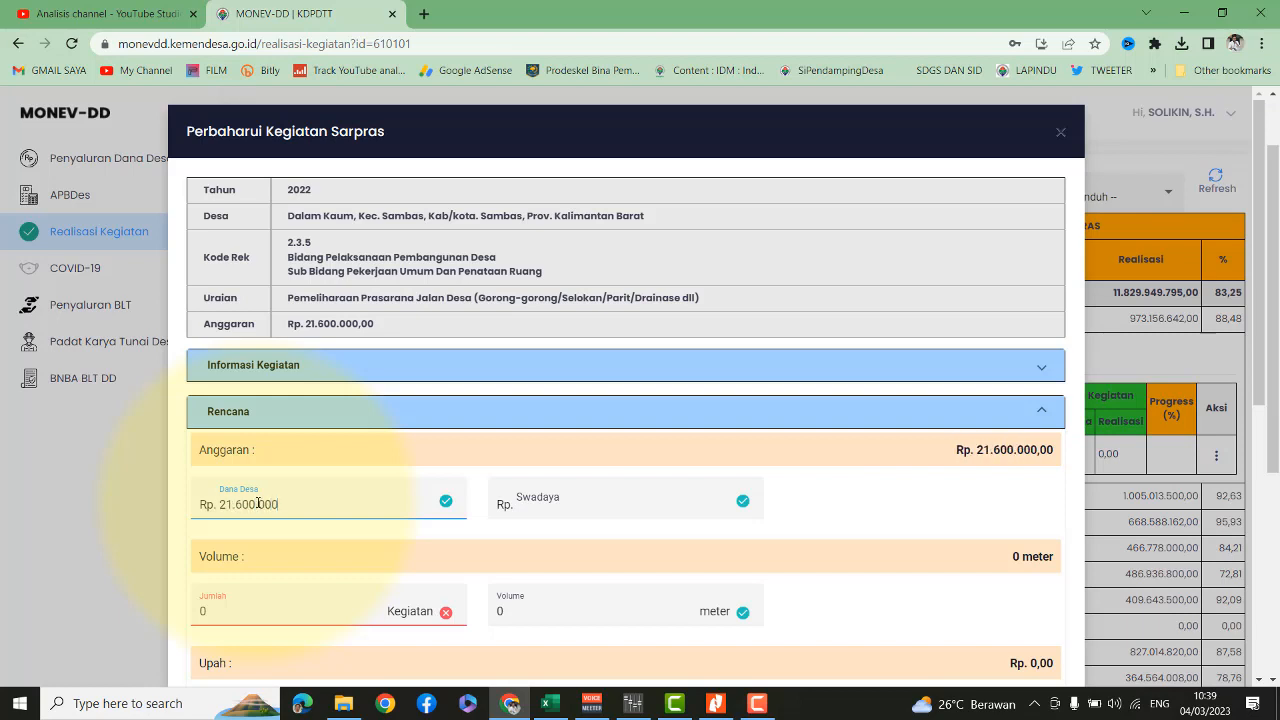
pyautogui.click(533, 508)
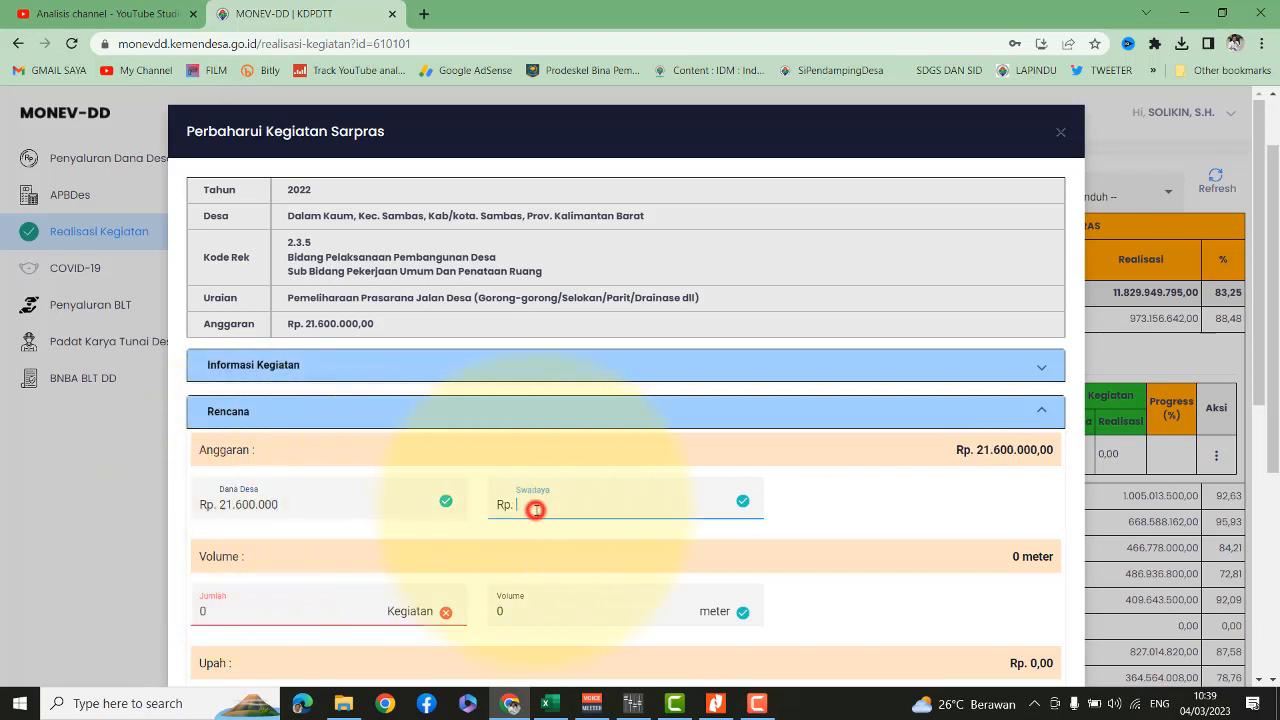
pyautogui.write('0')
# Step: Set the planned Volume in Rencana to a Jumlah of 1 Kegiatan and a Volume of 100 meter
pyautogui.scroll(-2, 683, 500)
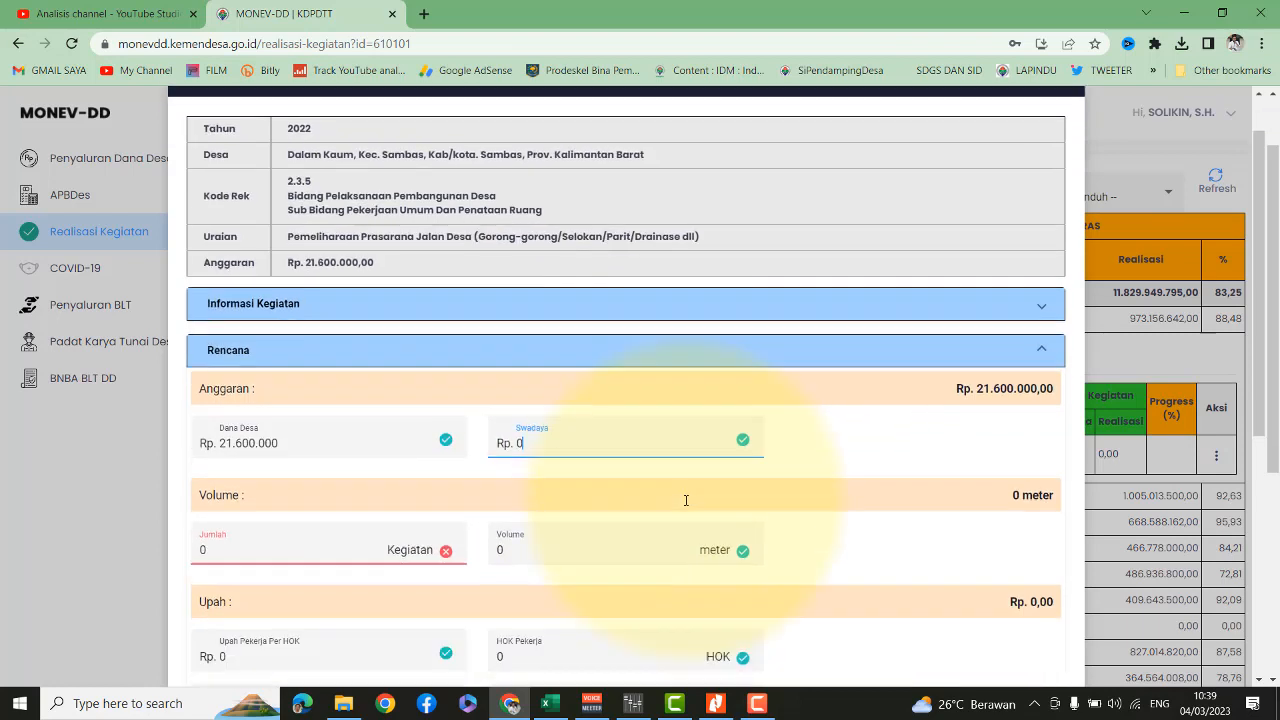
pyautogui.click(230, 442)
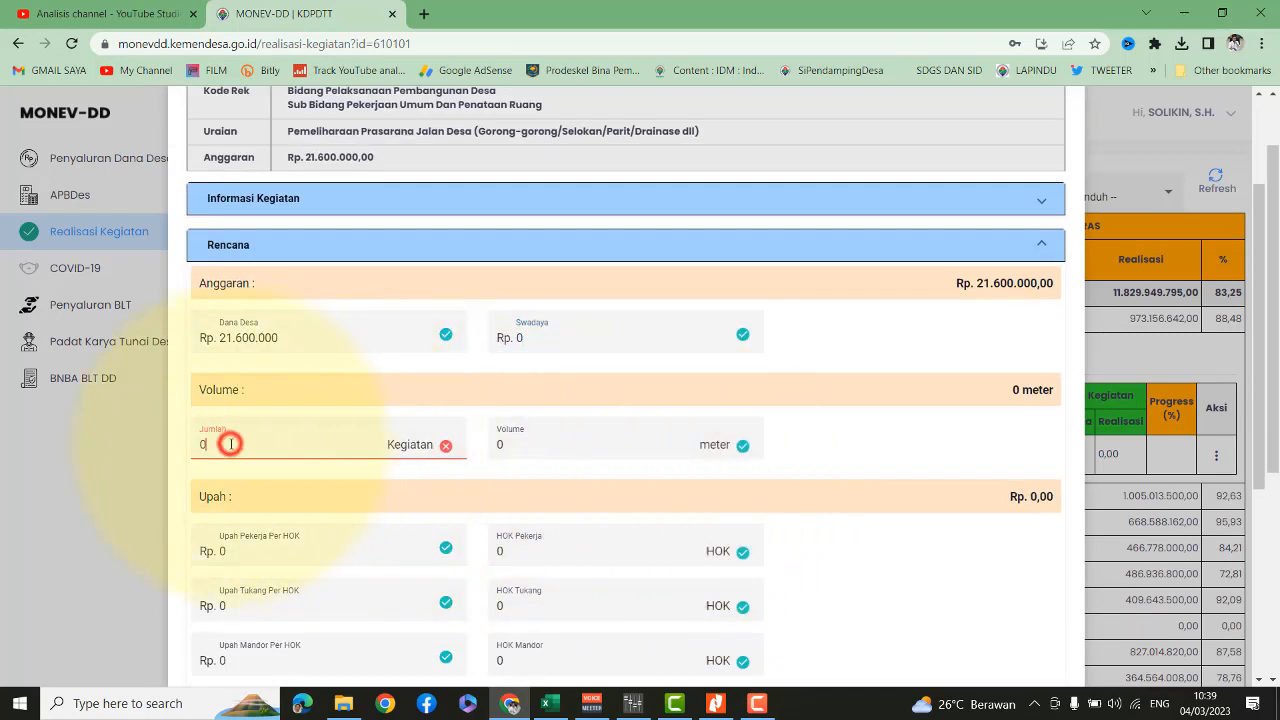
pyautogui.doubleClick(228, 444)
pyautogui.write('1')
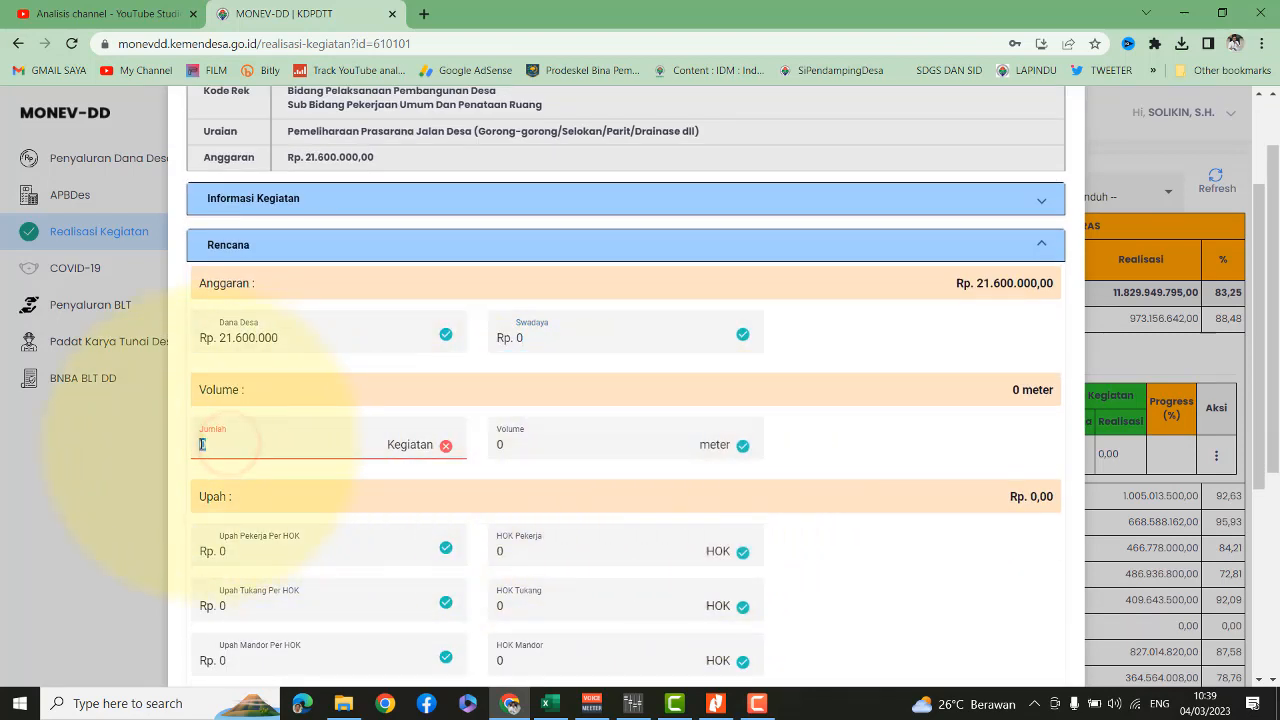
pyautogui.doubleClick(508, 444)
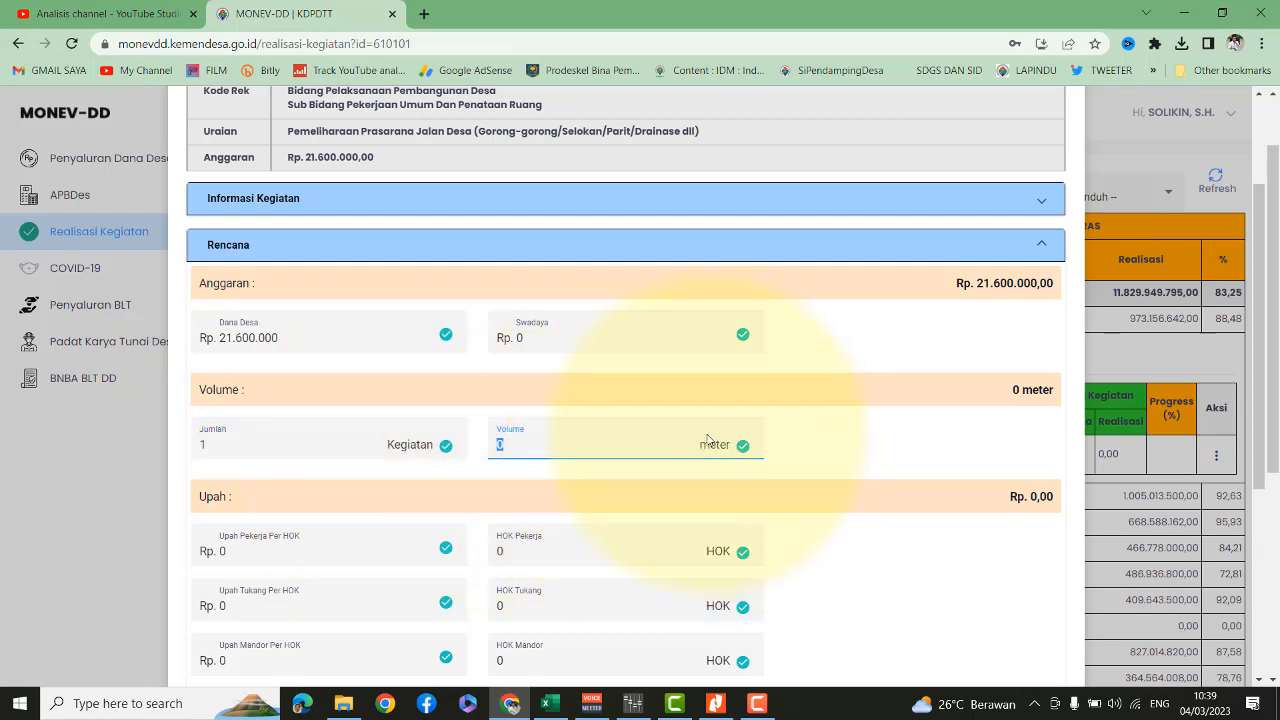
pyautogui.write('100')
# Step: Set the planned wages in Rencana to Upah Pekerja Per HOK Rp. 100.000 and HOK Pekerja 100
pyautogui.scroll(-2, 629, 480)
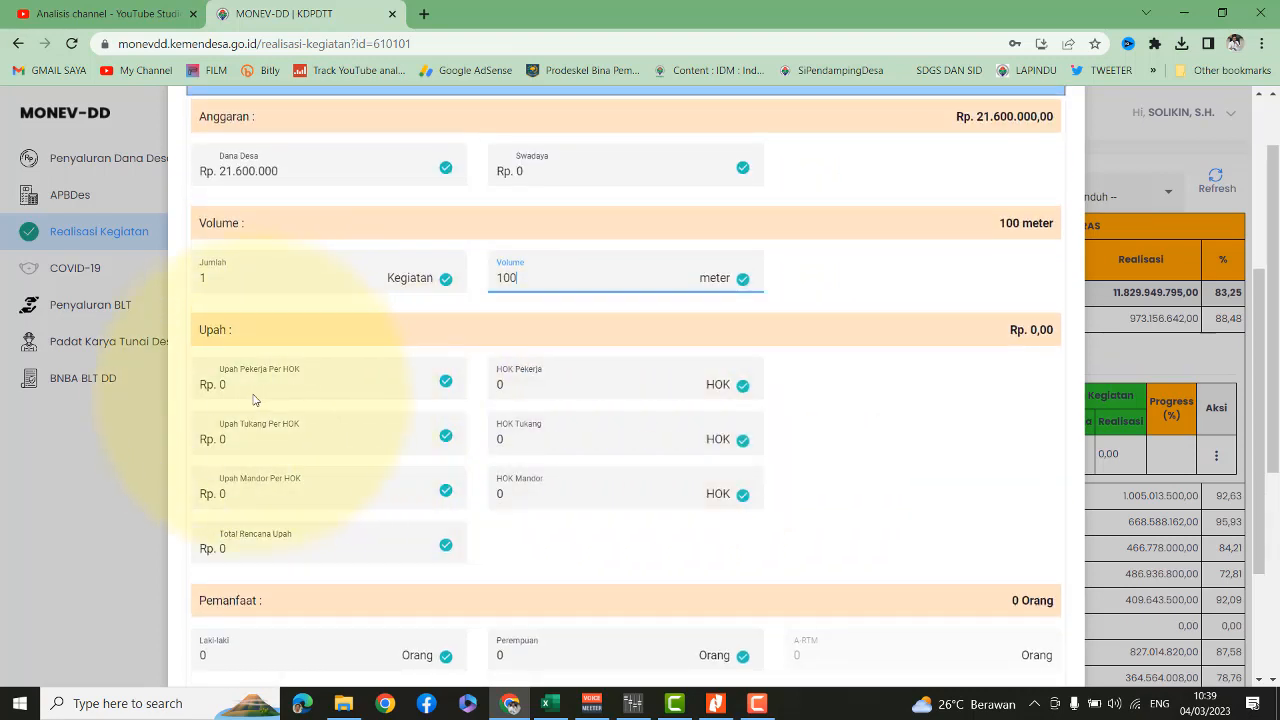
pyautogui.doubleClick(223, 384)
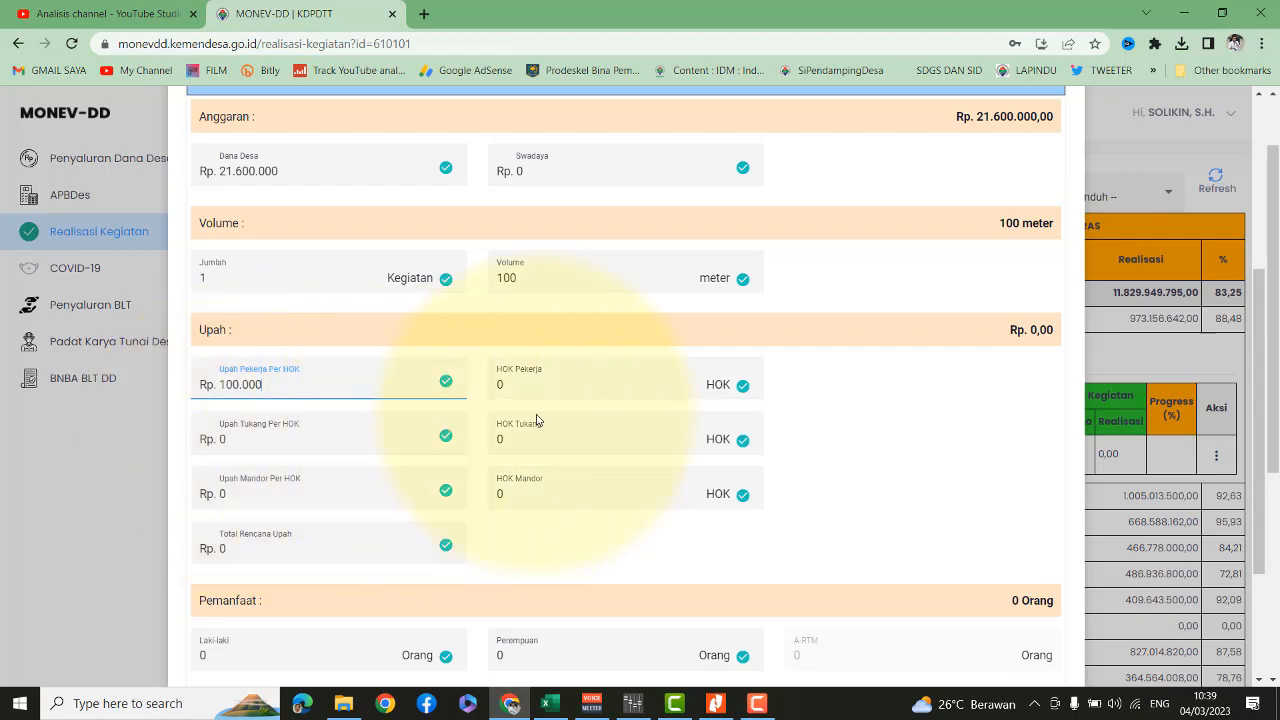
pyautogui.doubleClick(500, 384)
pyautogui.write('1')
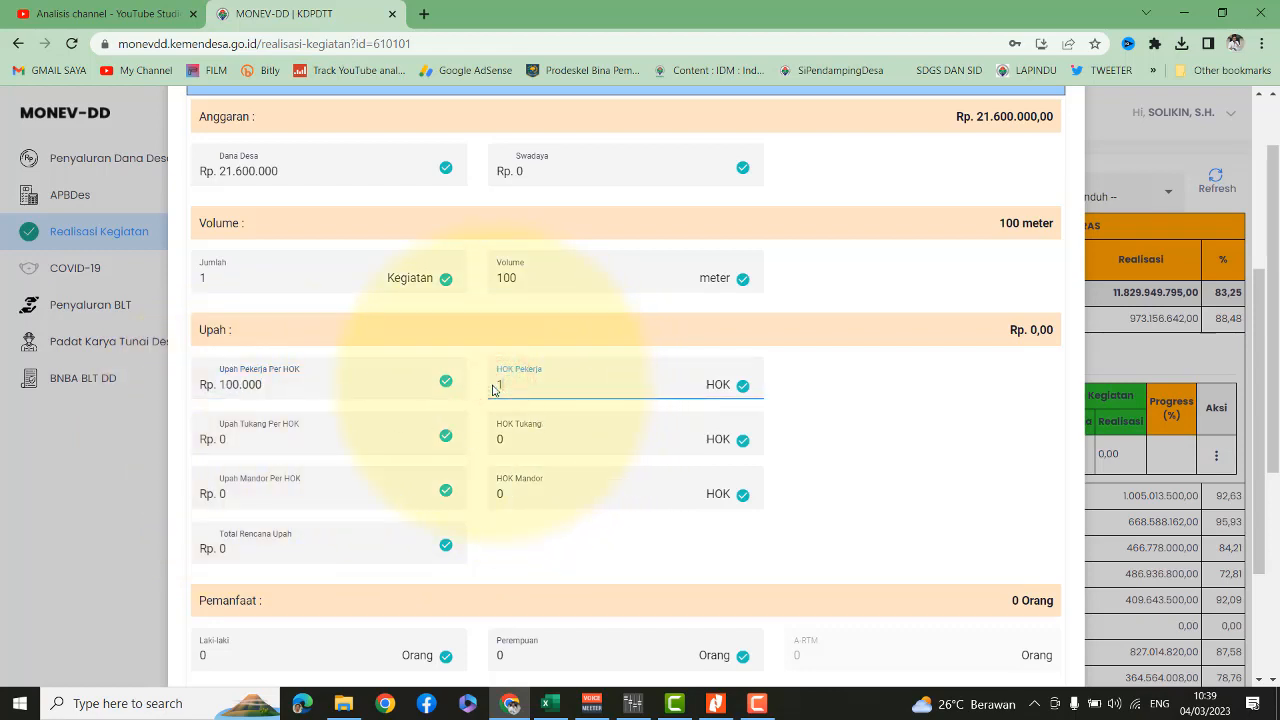
pyautogui.write('00')
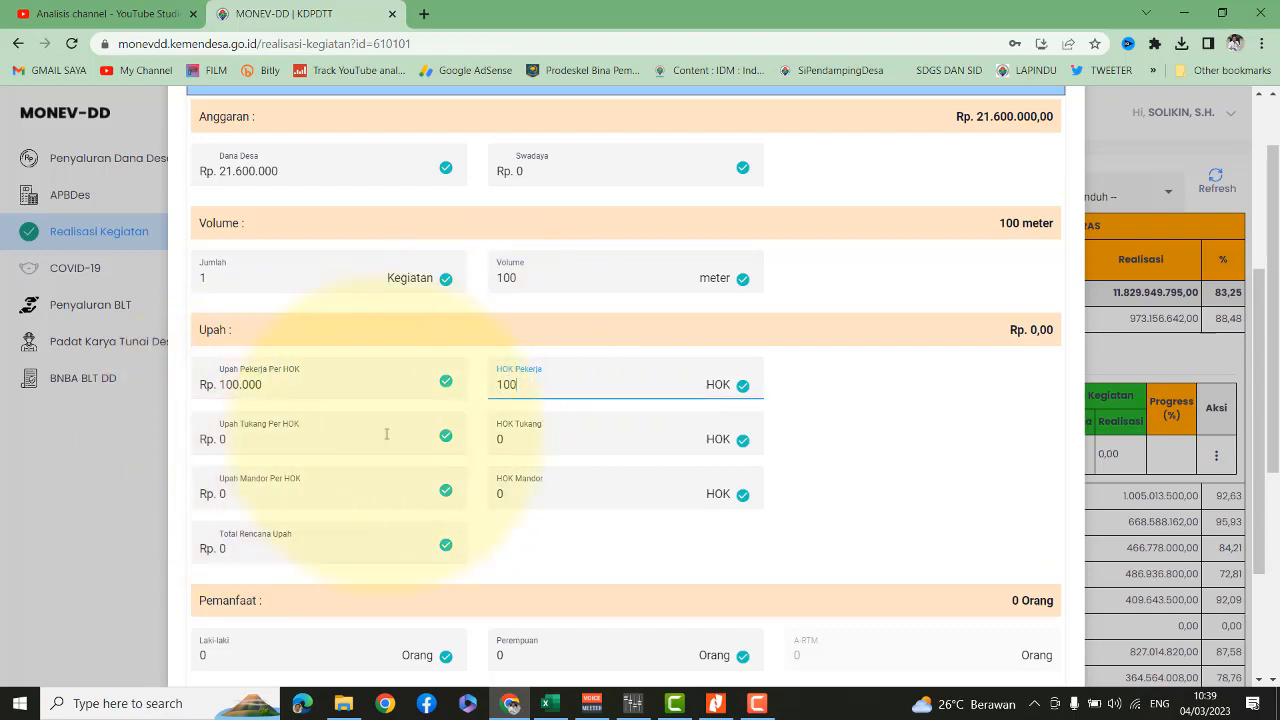
# Step: Set the planned Pemanfaat in Rencana to 100 Laki-laki, 150 Perempuan and 125 A-RTM
pyautogui.scroll(-2, 848, 452)
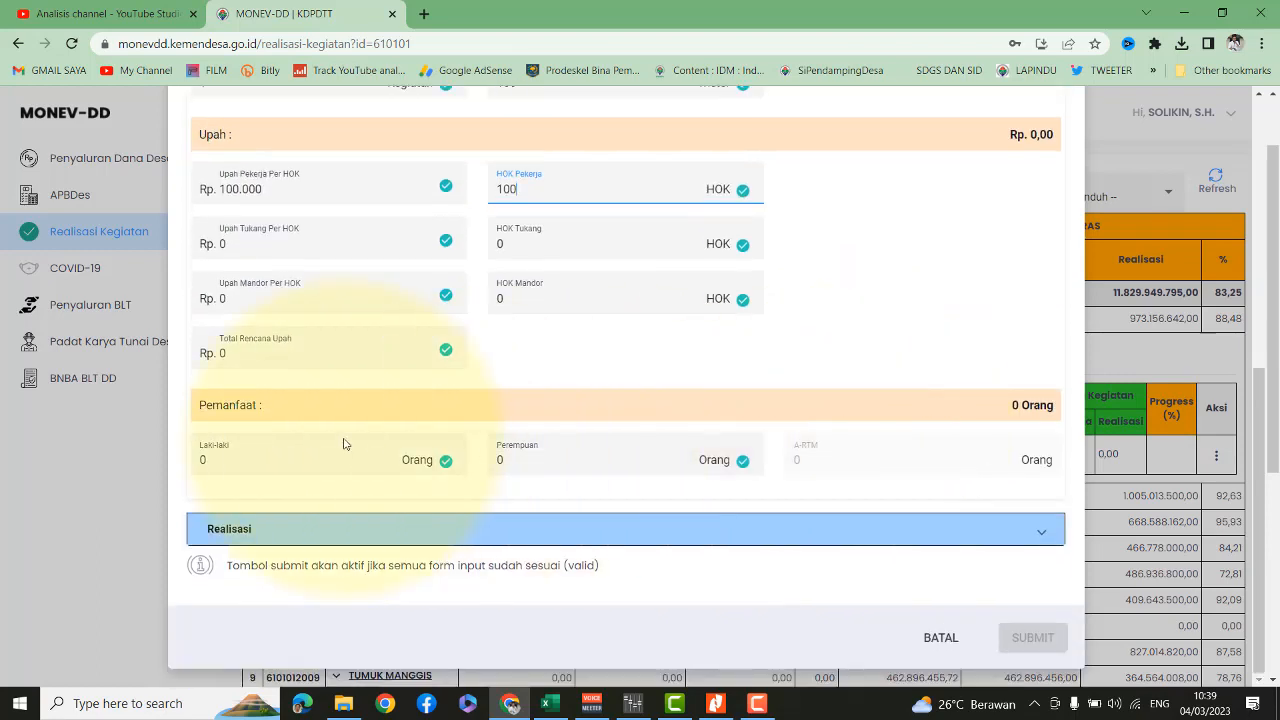
pyautogui.doubleClick(236, 459)
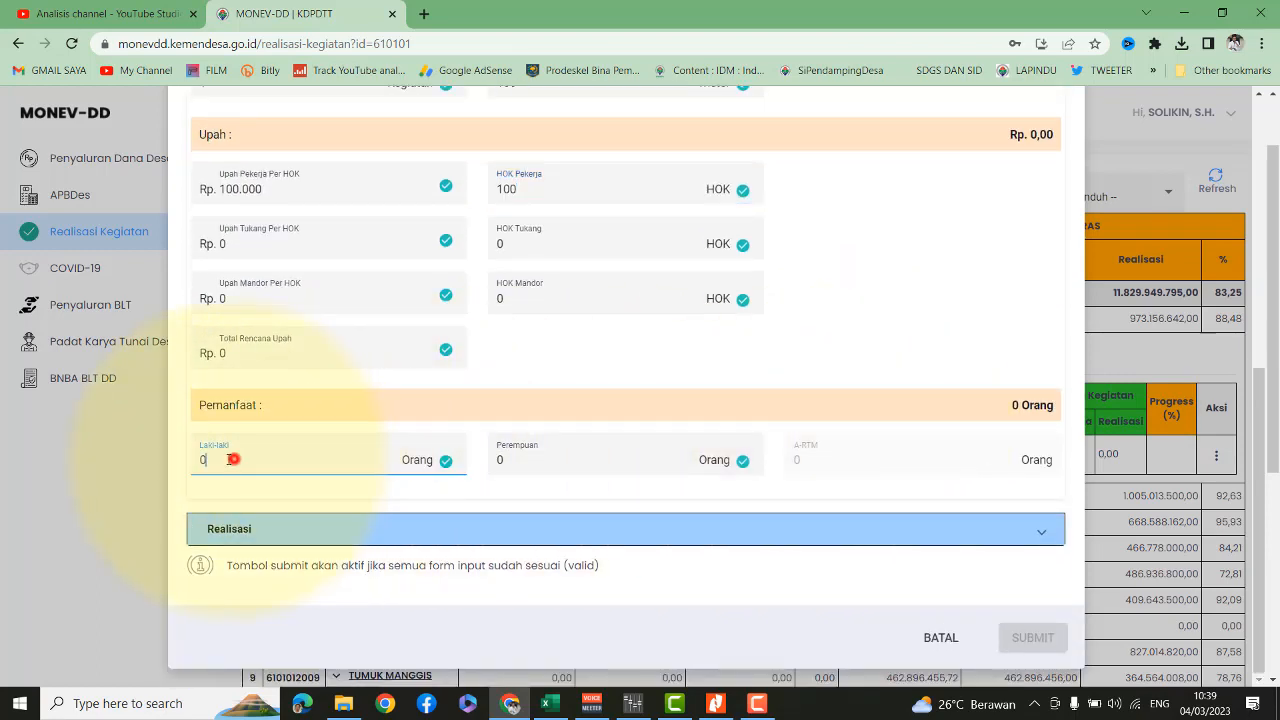
pyautogui.write('100')
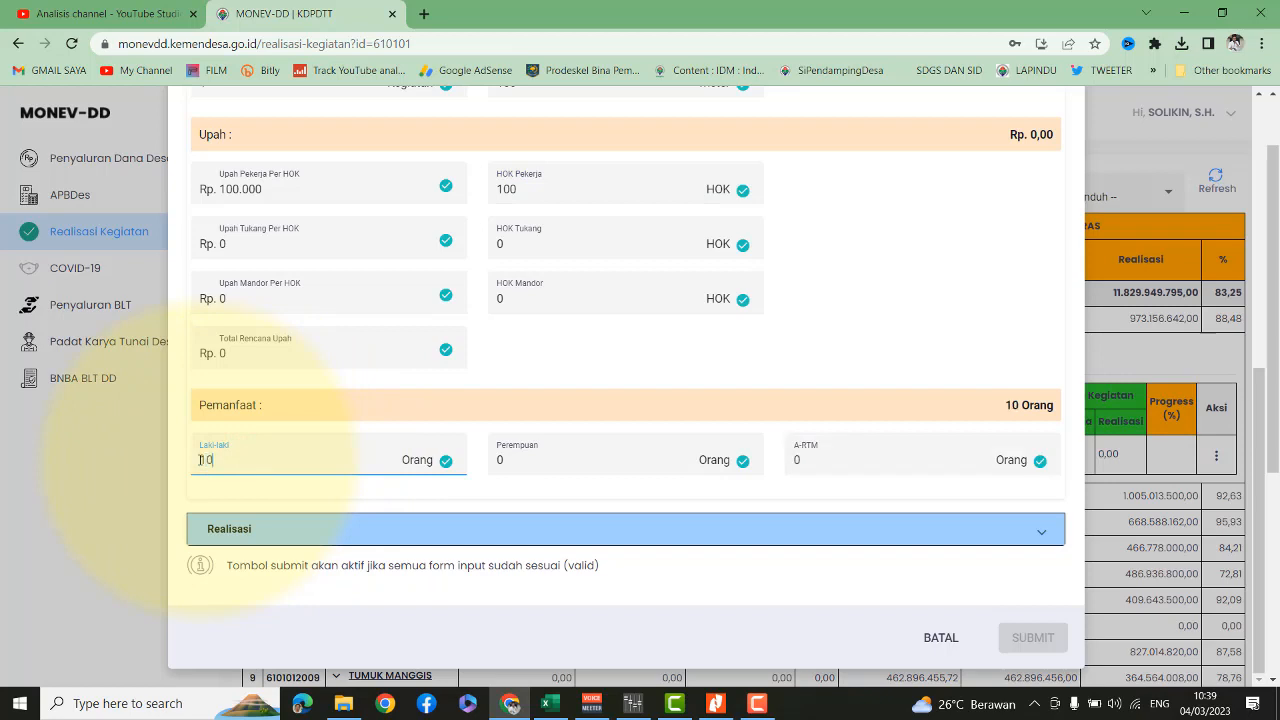
pyautogui.doubleClick(500, 460)
pyautogui.write('15')
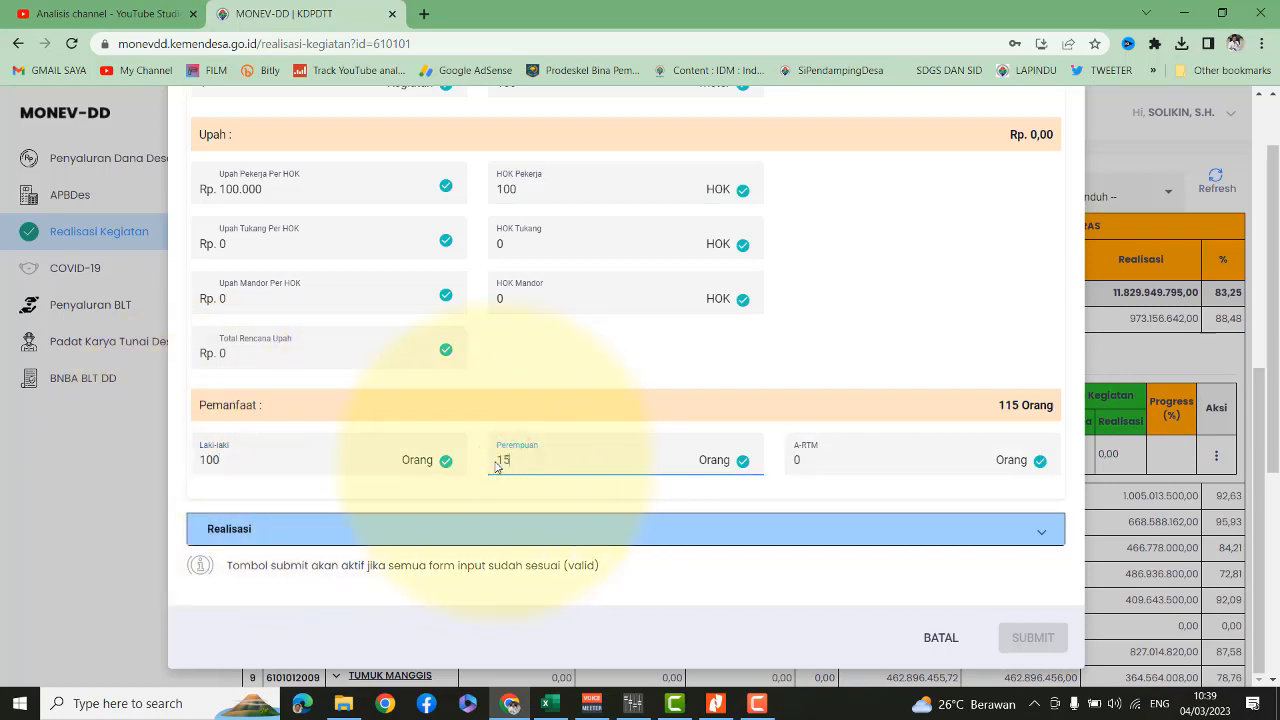
pyautogui.write('0')
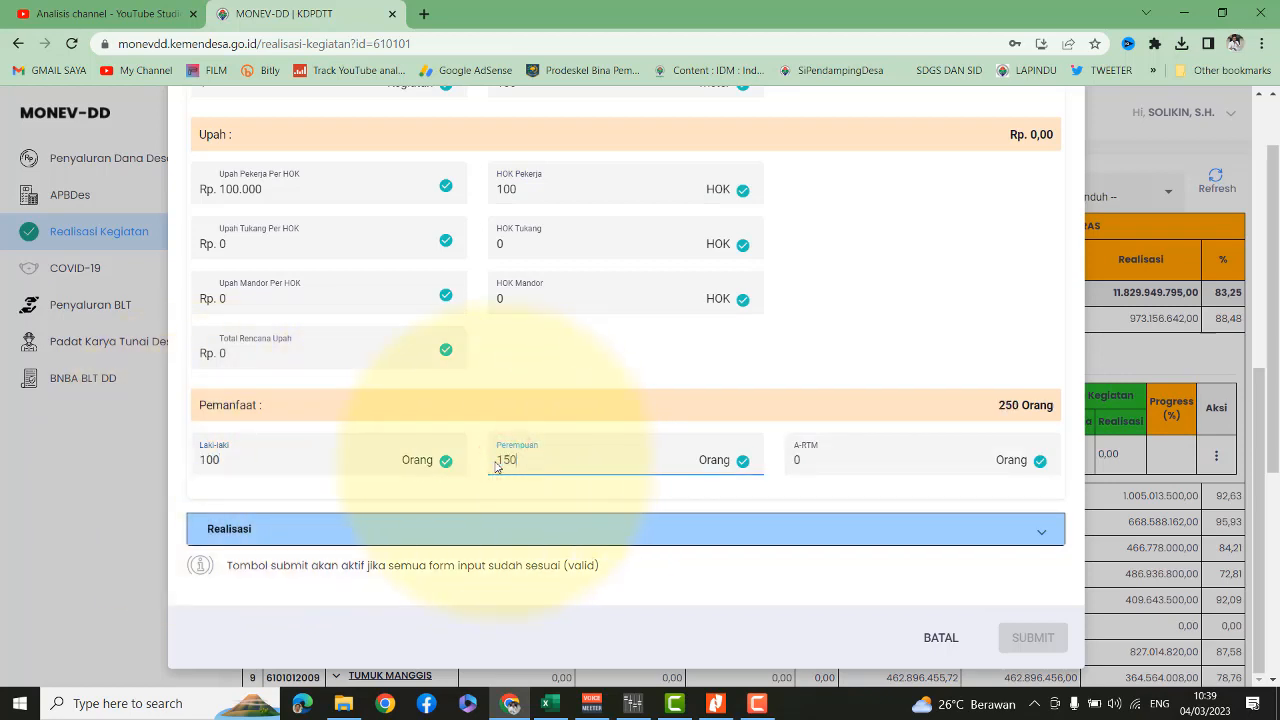
pyautogui.doubleClick(801, 454)
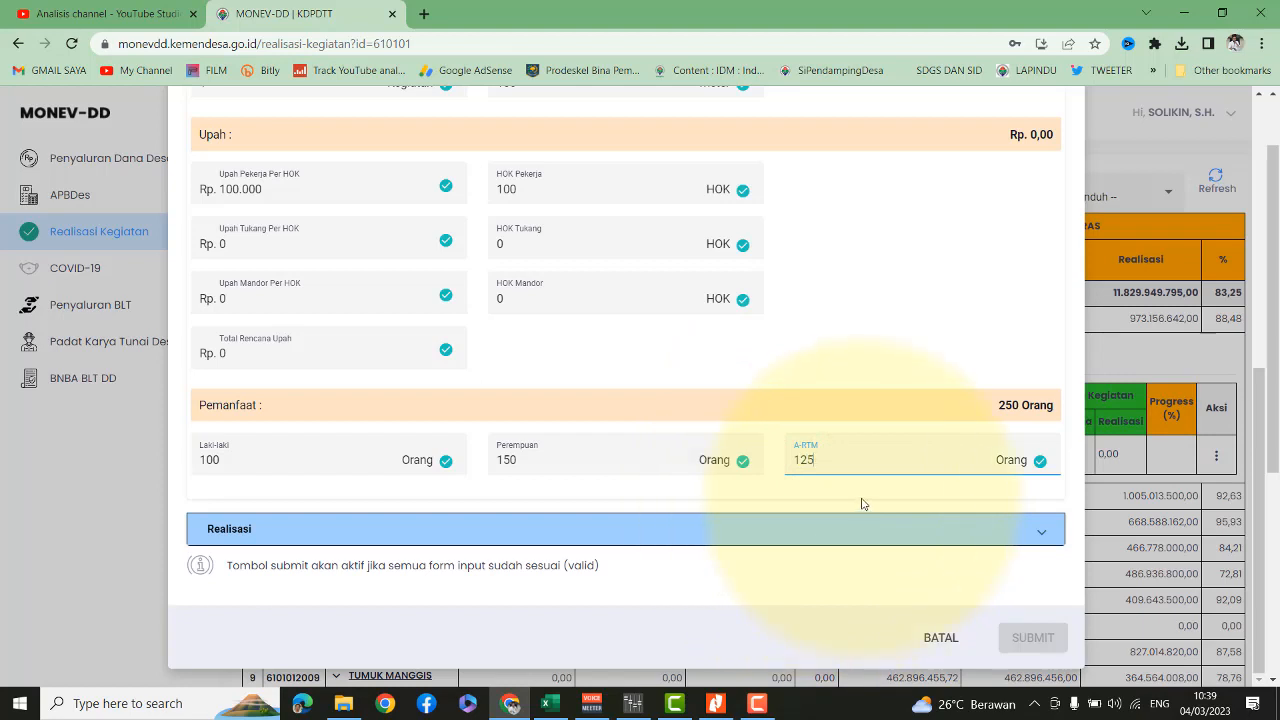
# Step: Collapse Rencana and, in the Realisasi section, set the budget to Dana Desa Rp. 21.600.000 and Swadaya Rp. 0
pyautogui.scroll(-5, 852, 481)
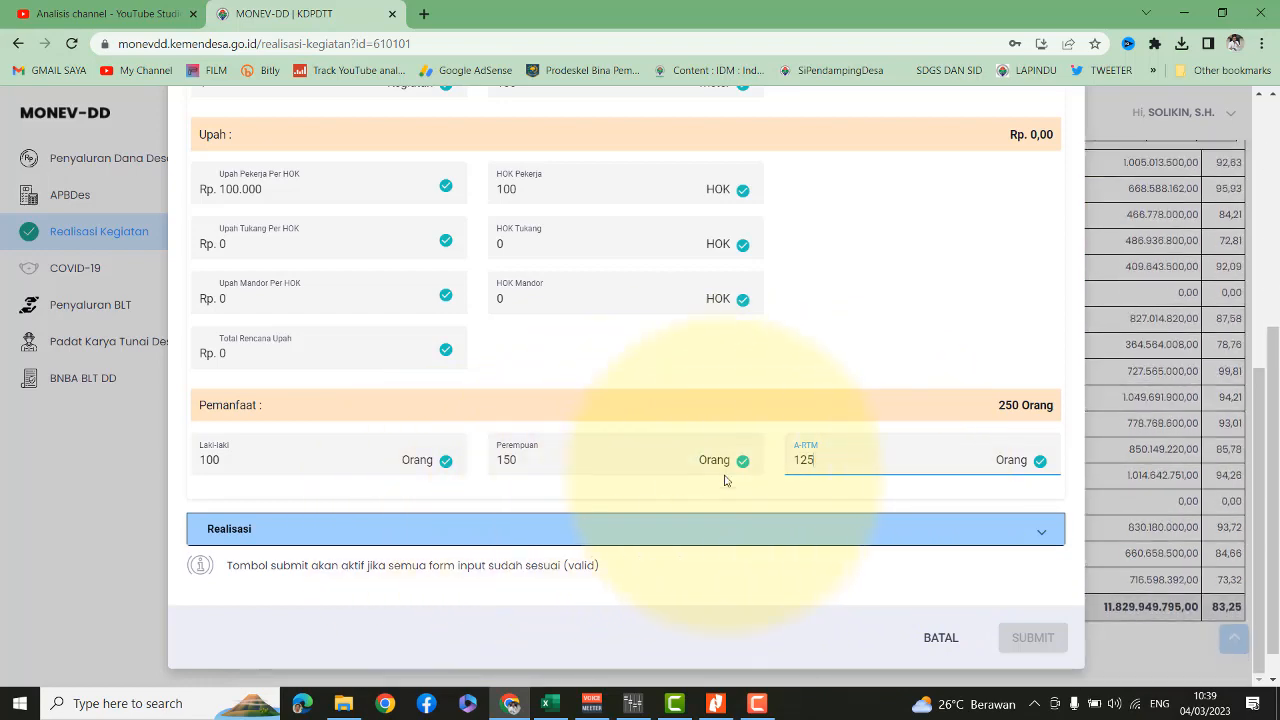
pyautogui.scroll(3, 740, 420)
pyautogui.scroll(-3, 746, 407)
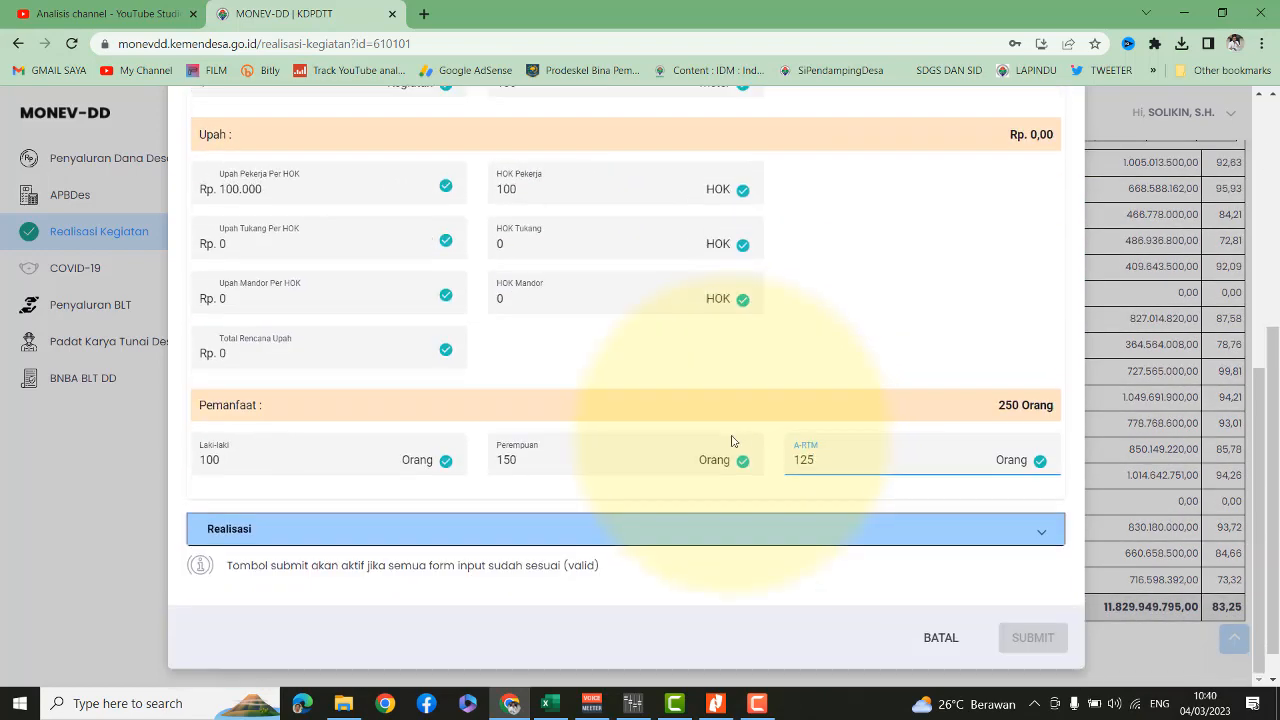
pyautogui.scroll(4, 740, 430)
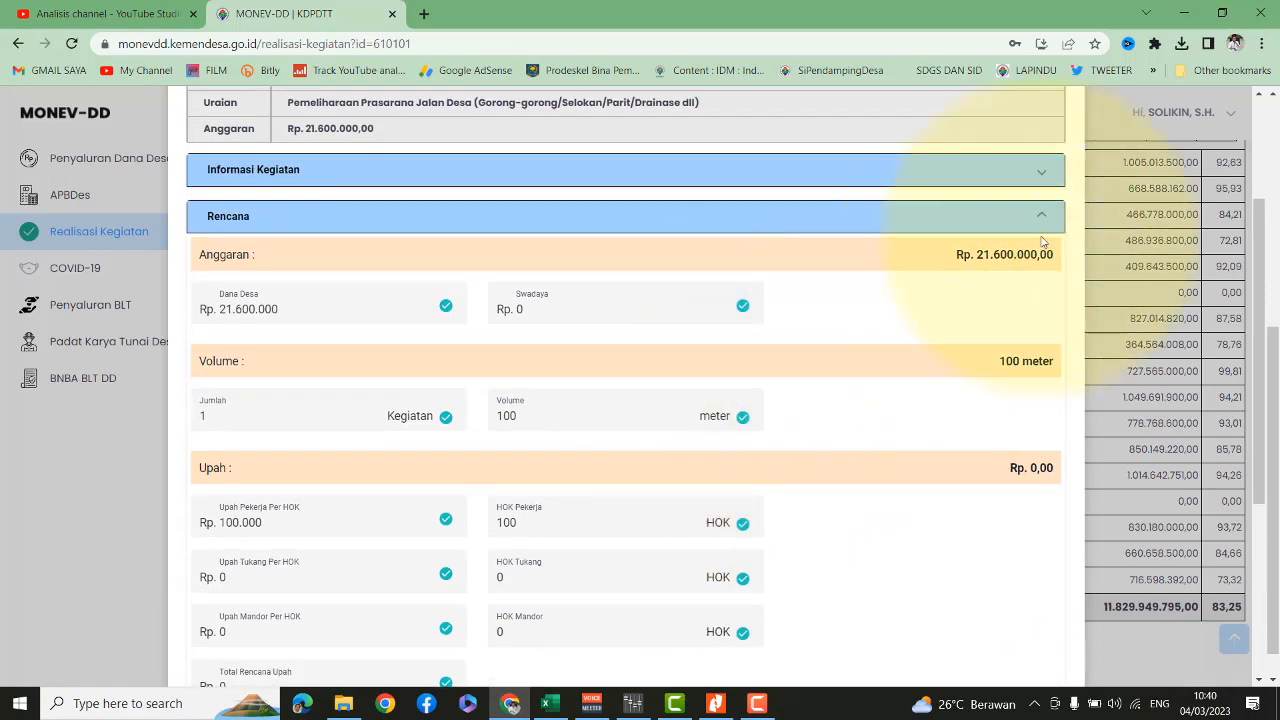
pyautogui.click(1043, 219)
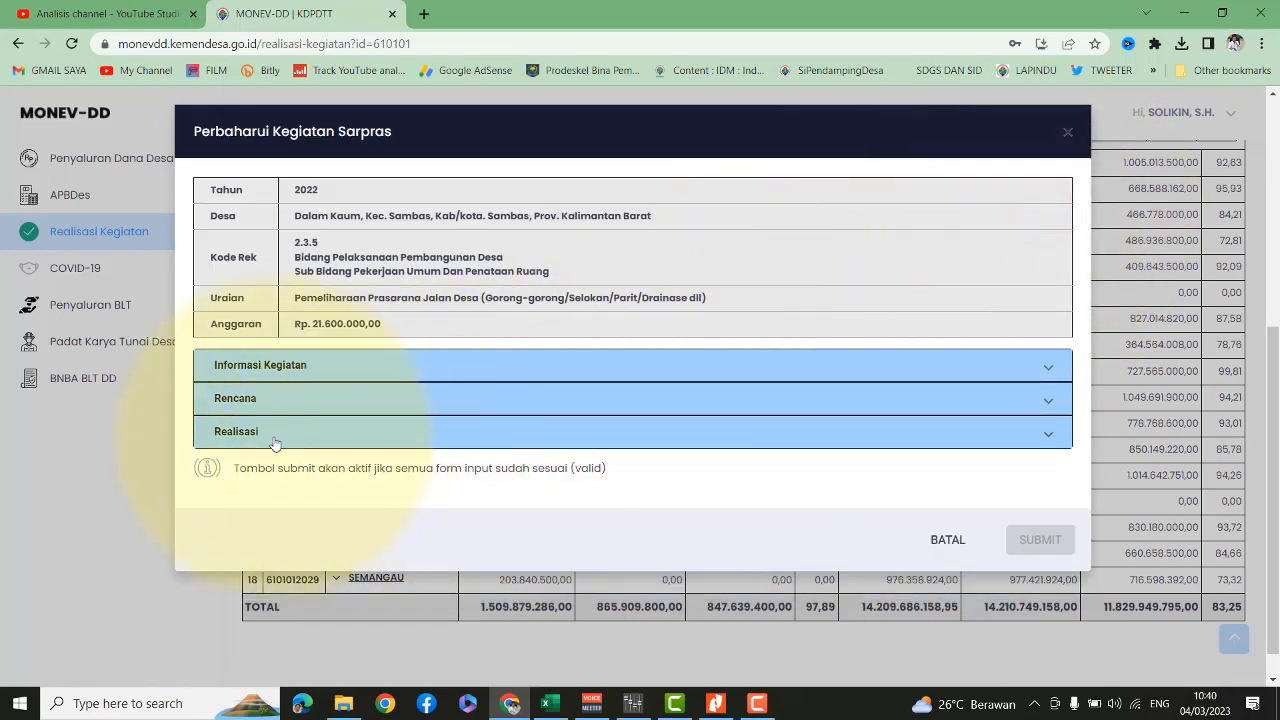
pyautogui.click(240, 434)
pyautogui.scroll(-2, 446, 443)
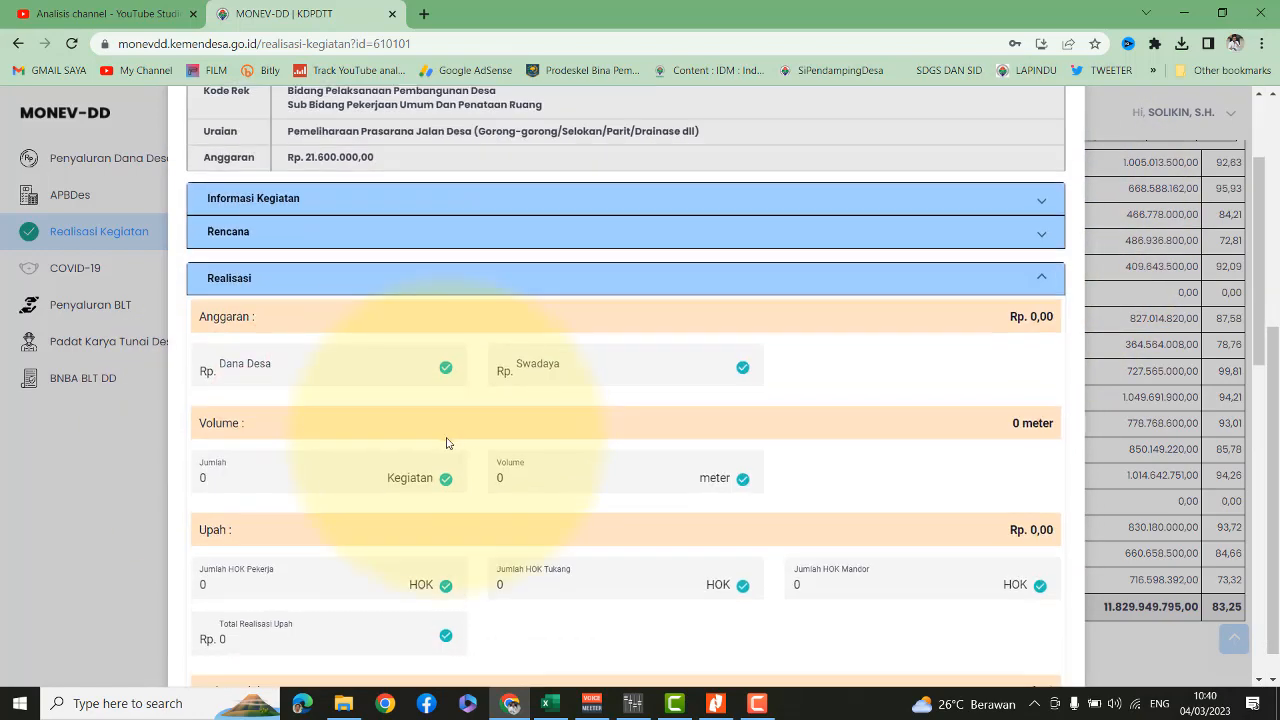
pyautogui.click(266, 375)
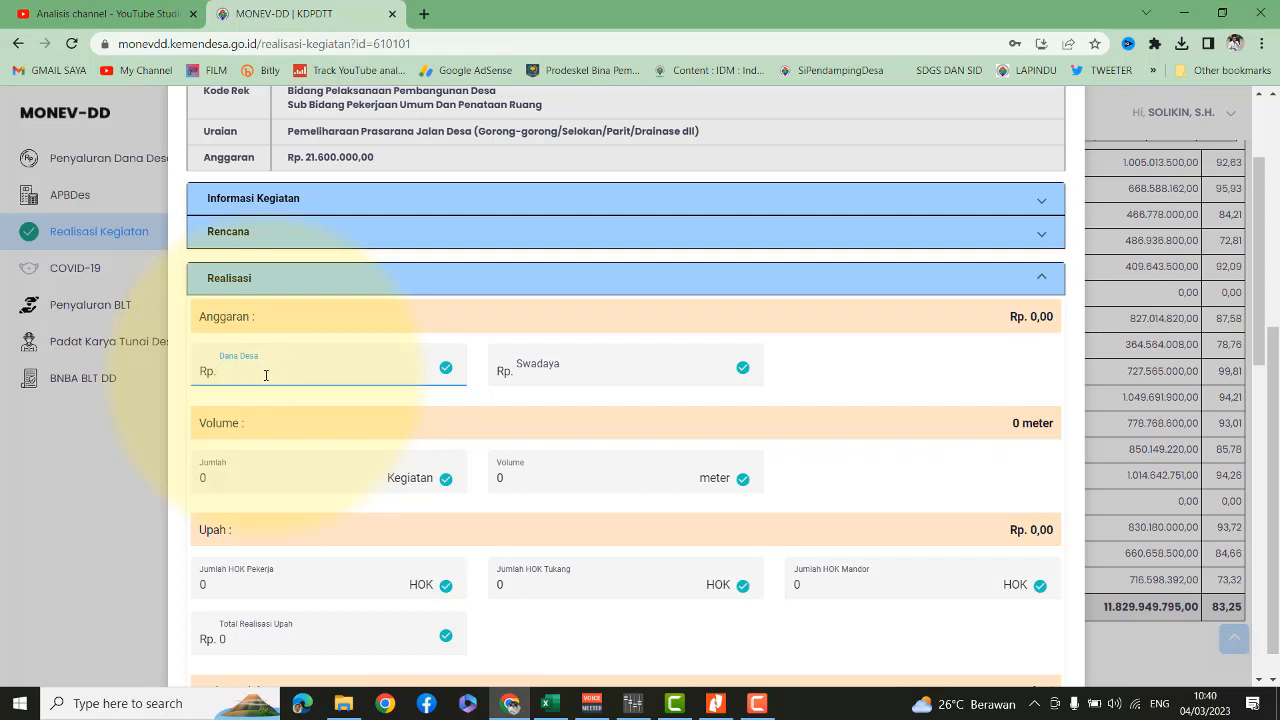
pyautogui.write('21.600.000')
pyautogui.click(536, 372)
pyautogui.write('0')
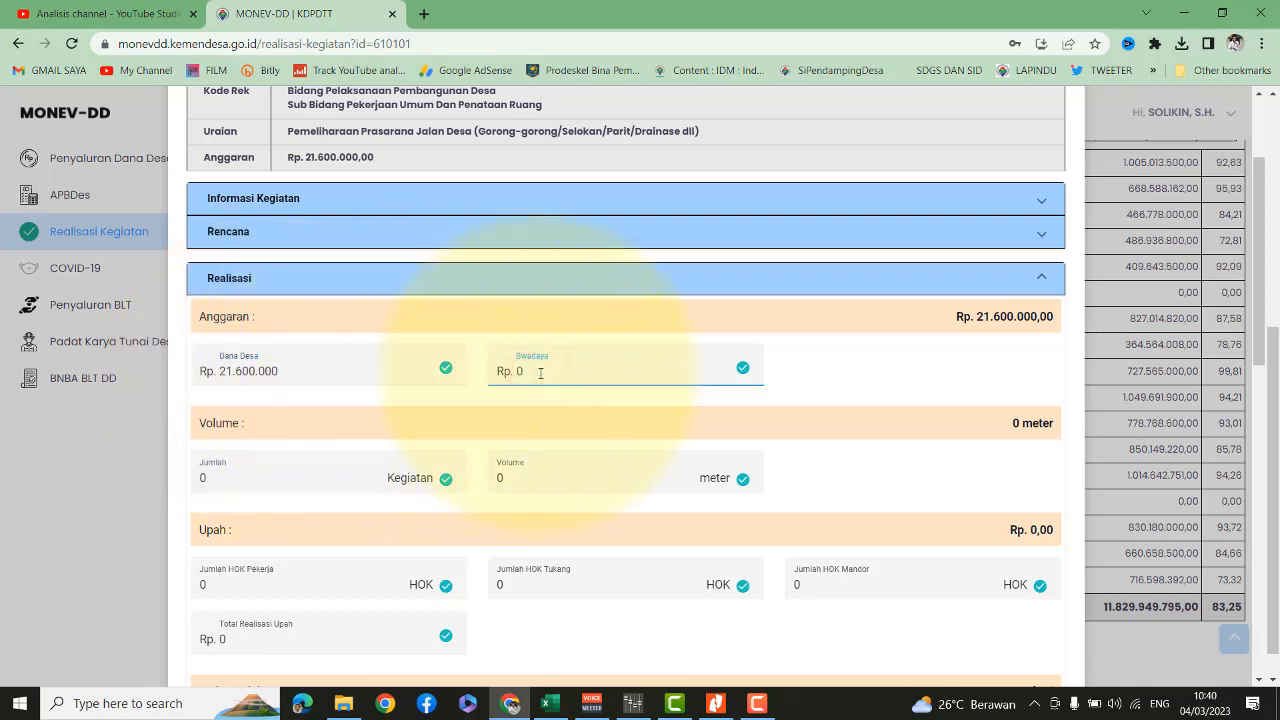
# Step: Set the realised Volume in Realisasi to a Jumlah of 1 Kegiatan and a Volume of 100 meter
pyautogui.click(224, 481)
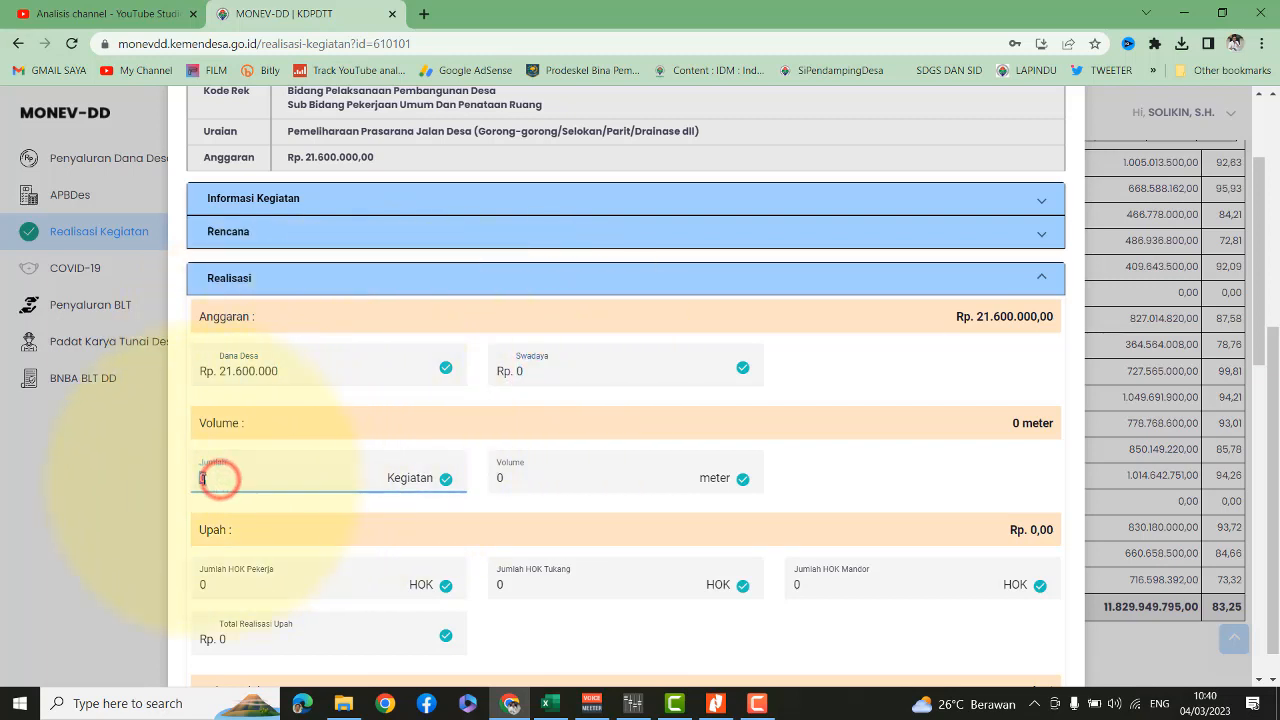
pyautogui.press('BackSpace')
pyautogui.write('1')
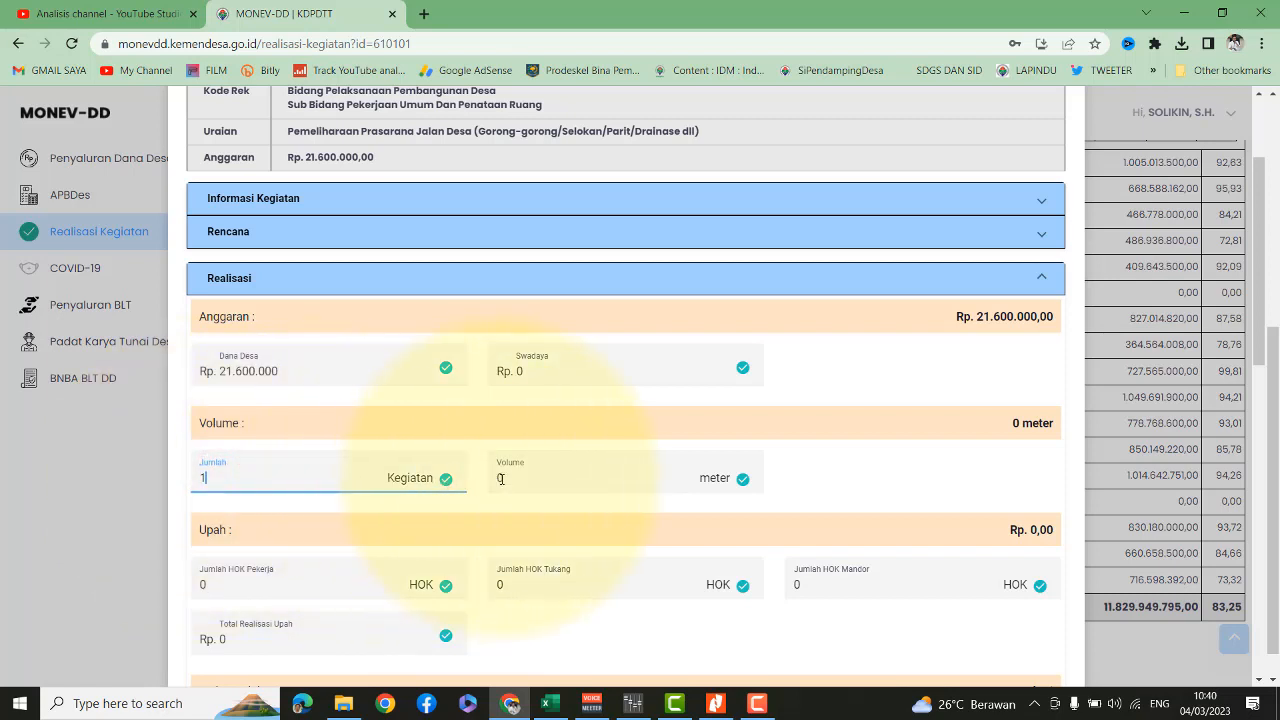
pyautogui.click(500, 479)
pyautogui.doubleClick(502, 479)
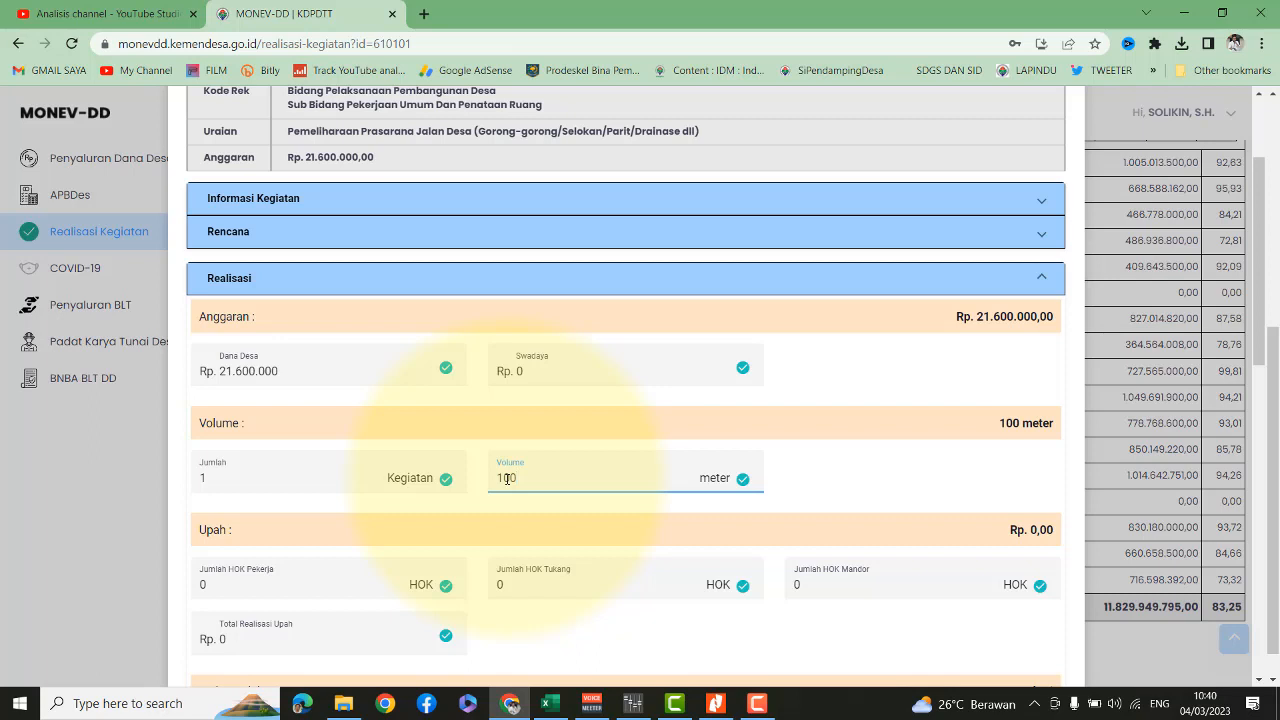
# Step: Set the realised wages in Realisasi to Jumlah HOK Pekerja 100 and Total Realisasi Upah Rp. 10.000.000
pyautogui.scroll(-2, 571, 517)
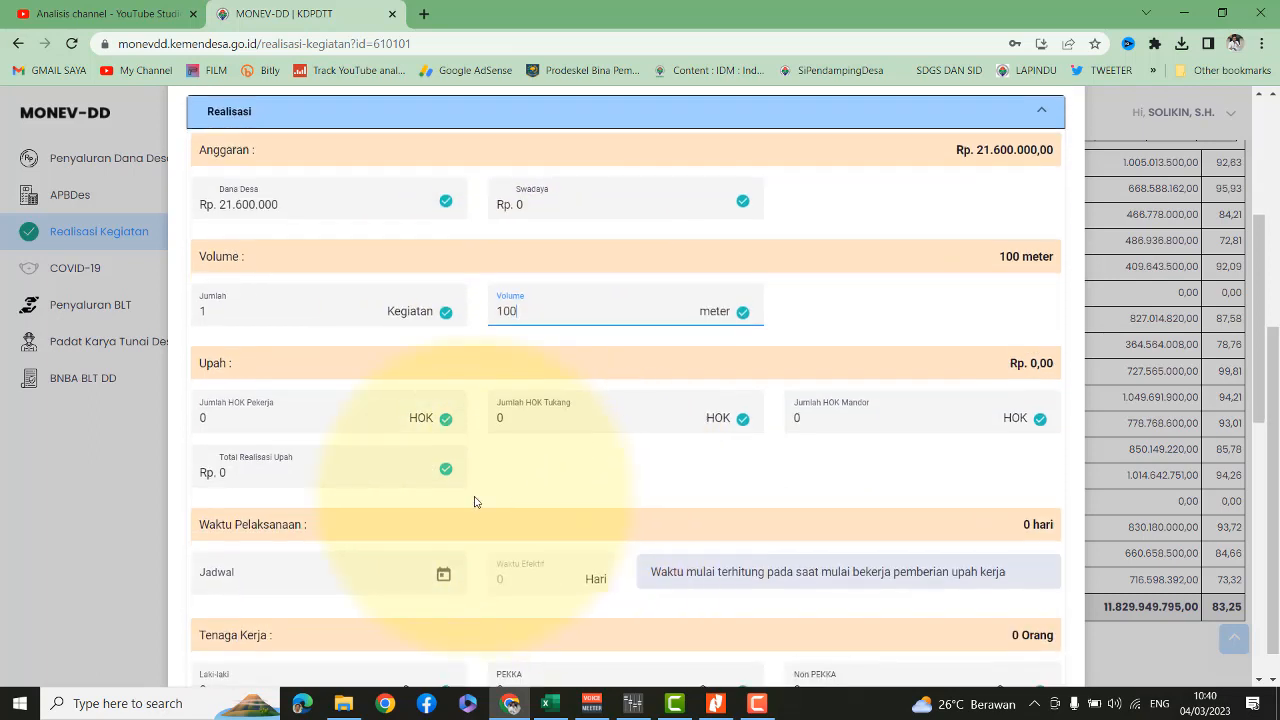
pyautogui.click(215, 418)
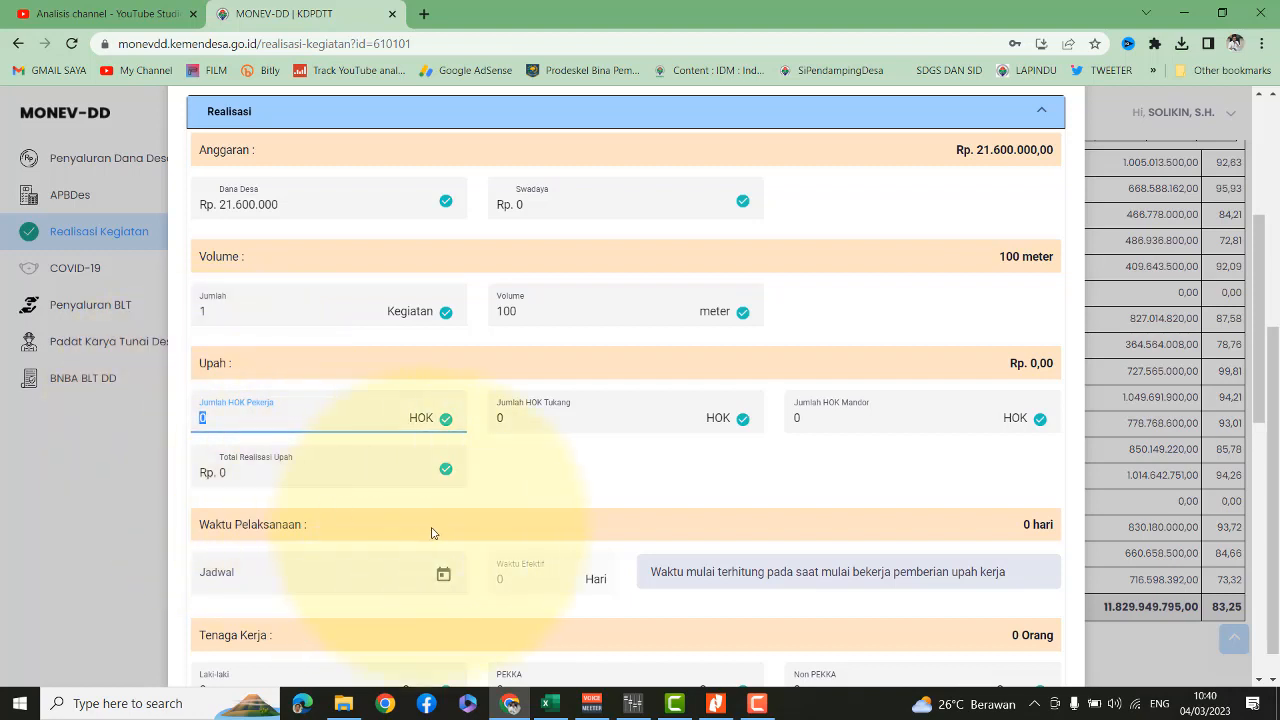
pyautogui.write('100')
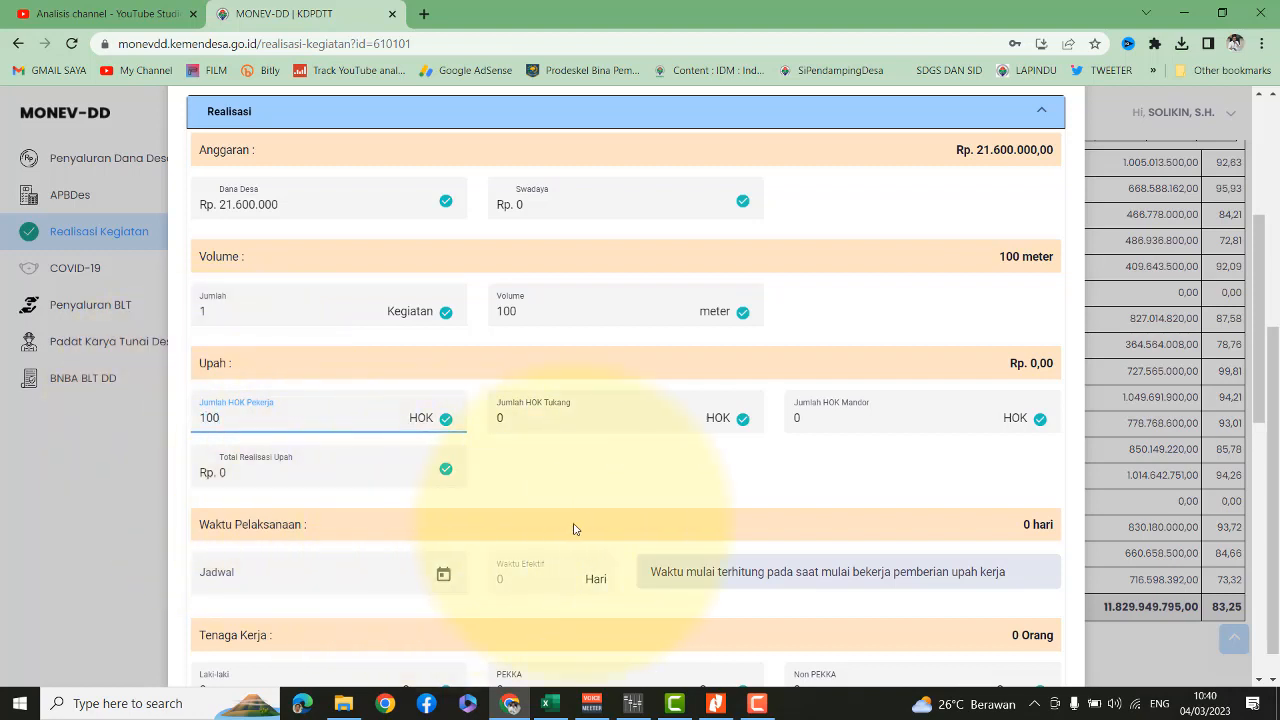
pyautogui.click(699, 474)
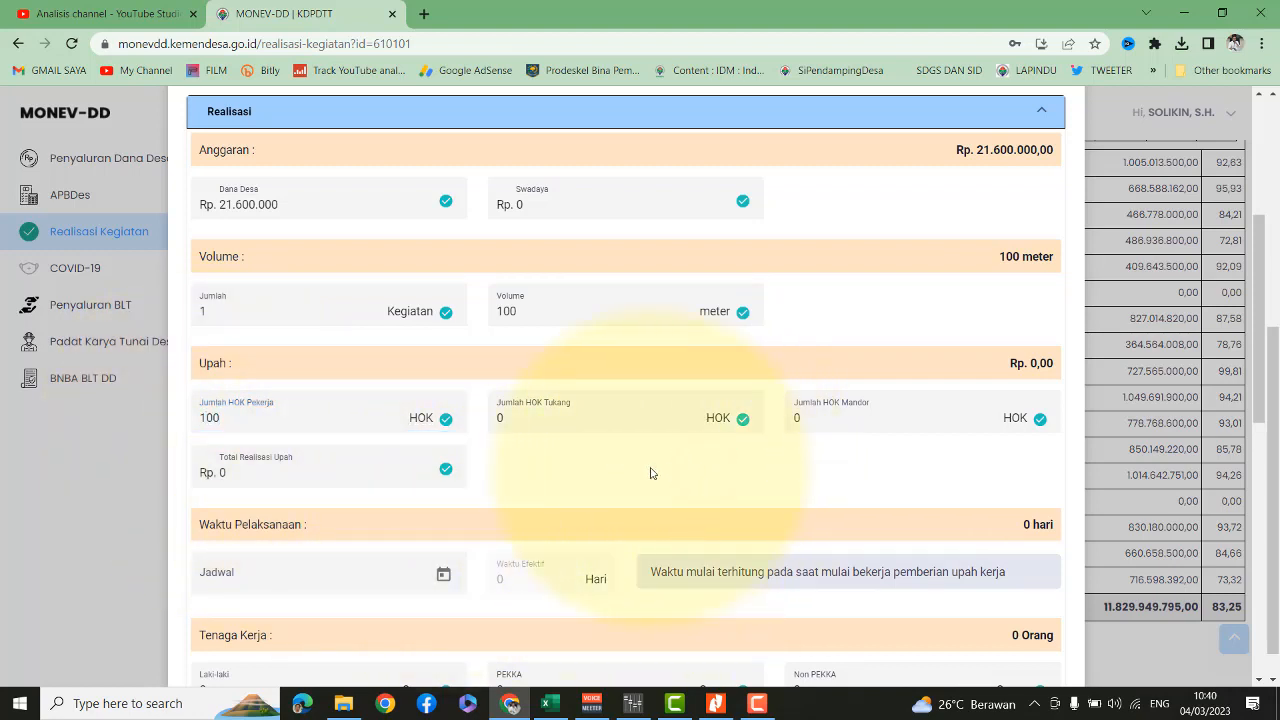
pyautogui.click(222, 472)
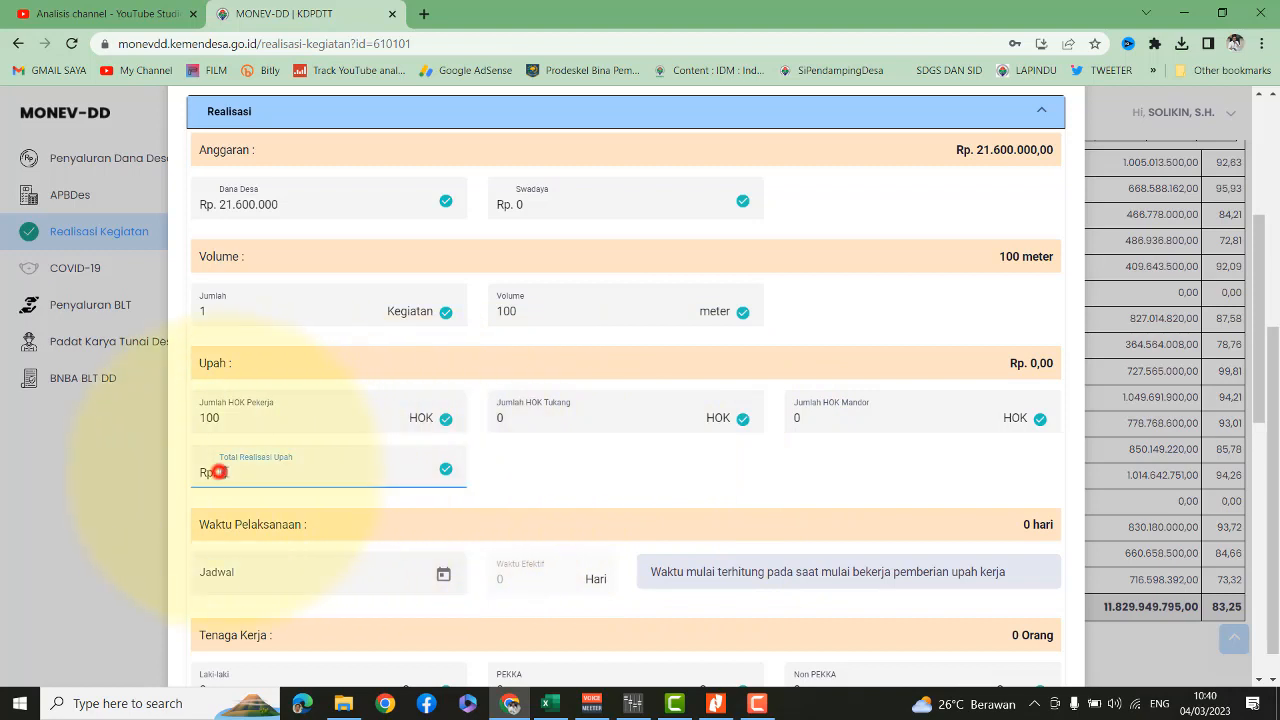
pyautogui.write('10.000.000')
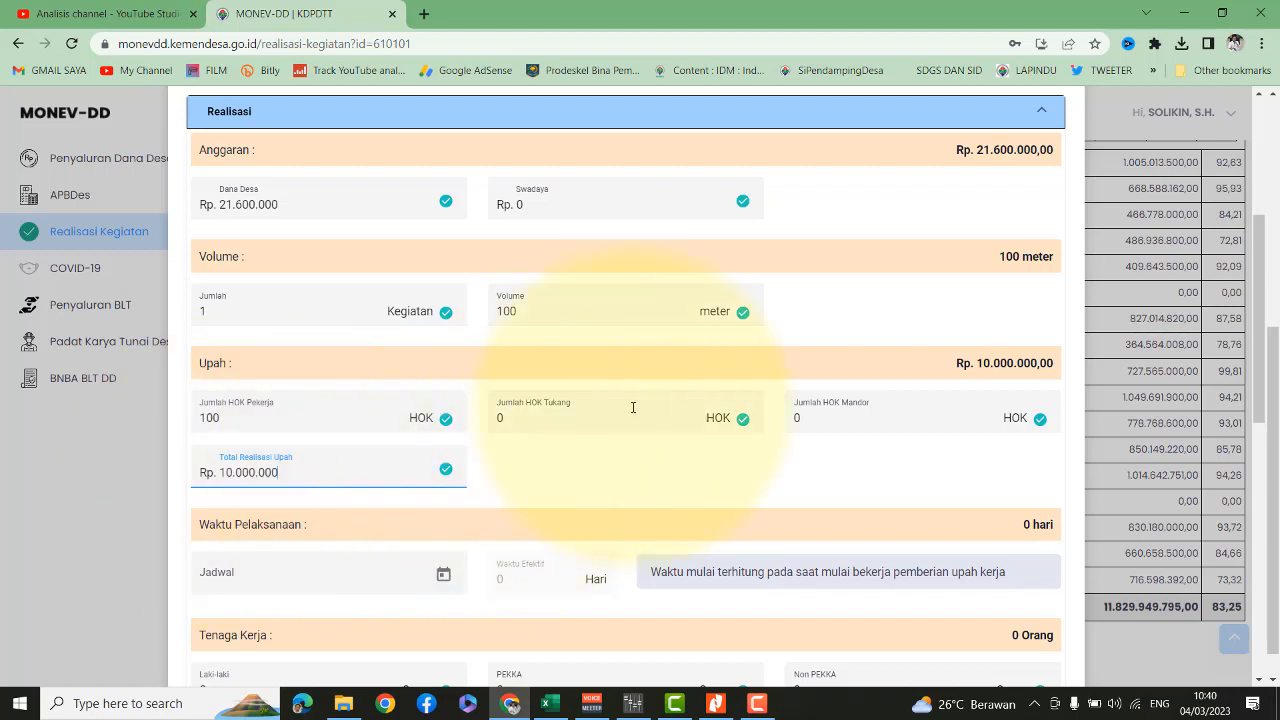
# Step: Review the realised Anggaran, Volume and Upah entries in the Realisasi section
pyautogui.scroll(1, 578, 440)
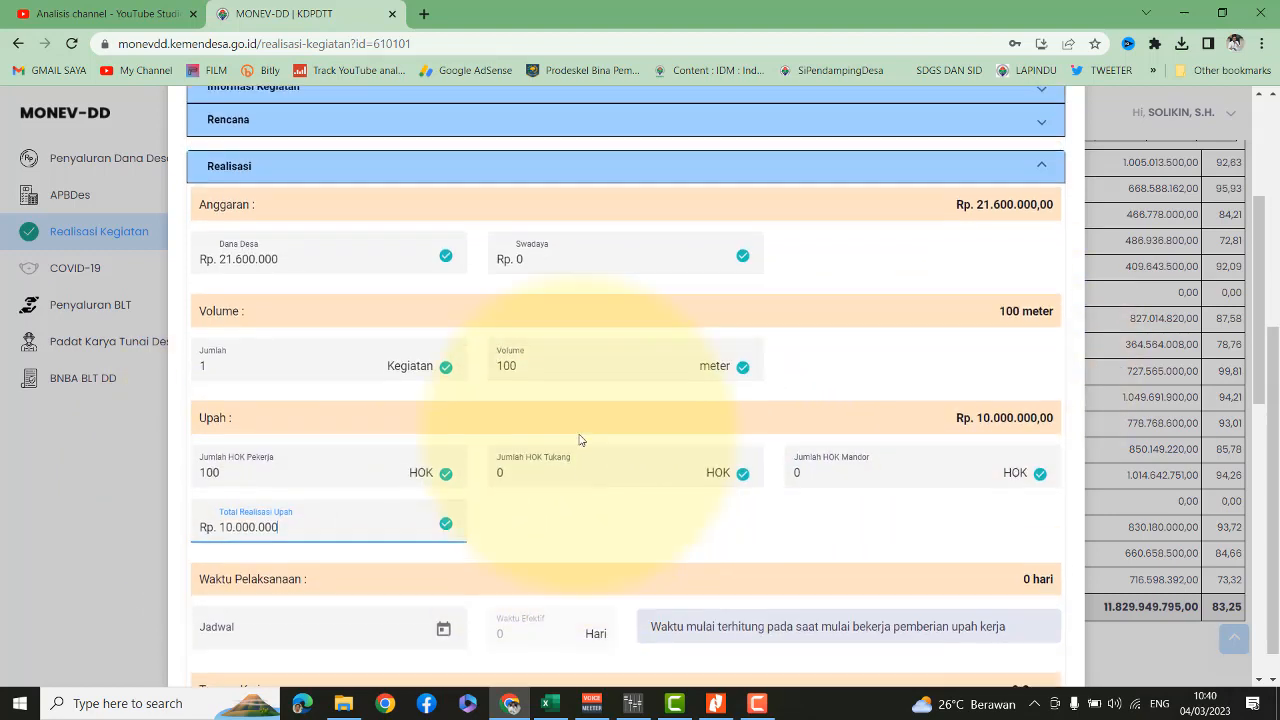
pyautogui.scroll(-1, 540, 437)
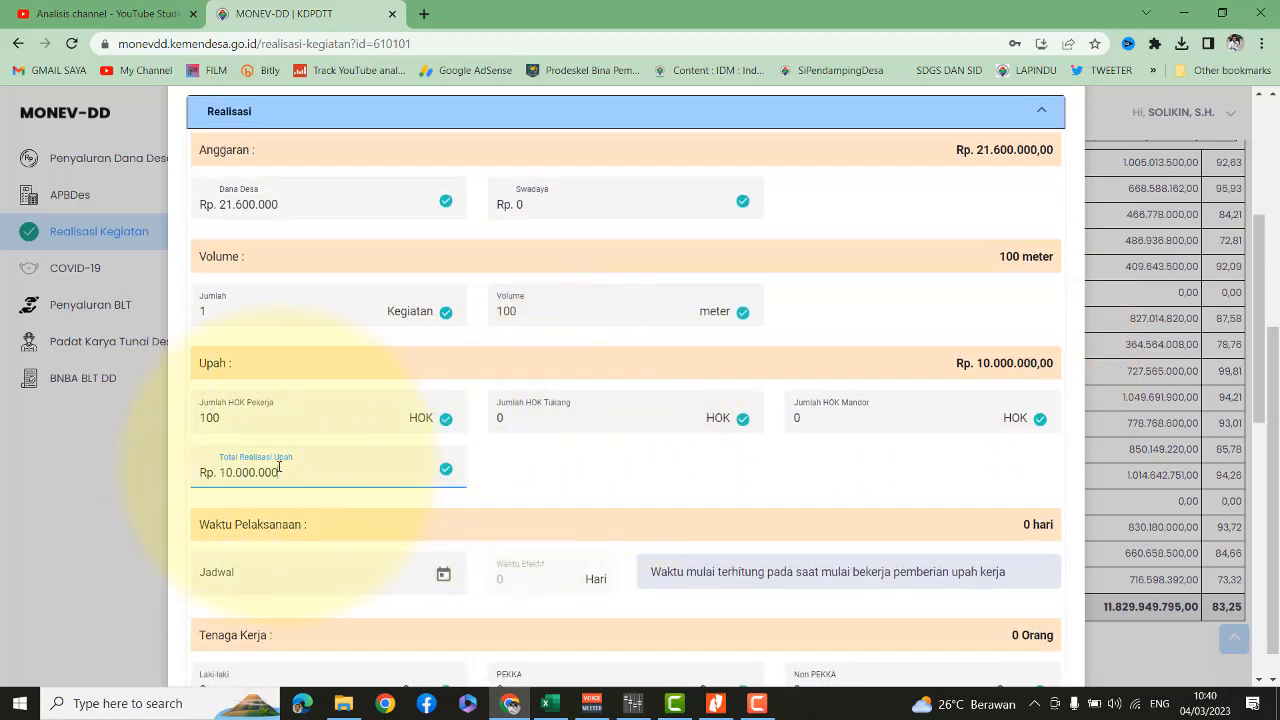
pyautogui.click(517, 466)
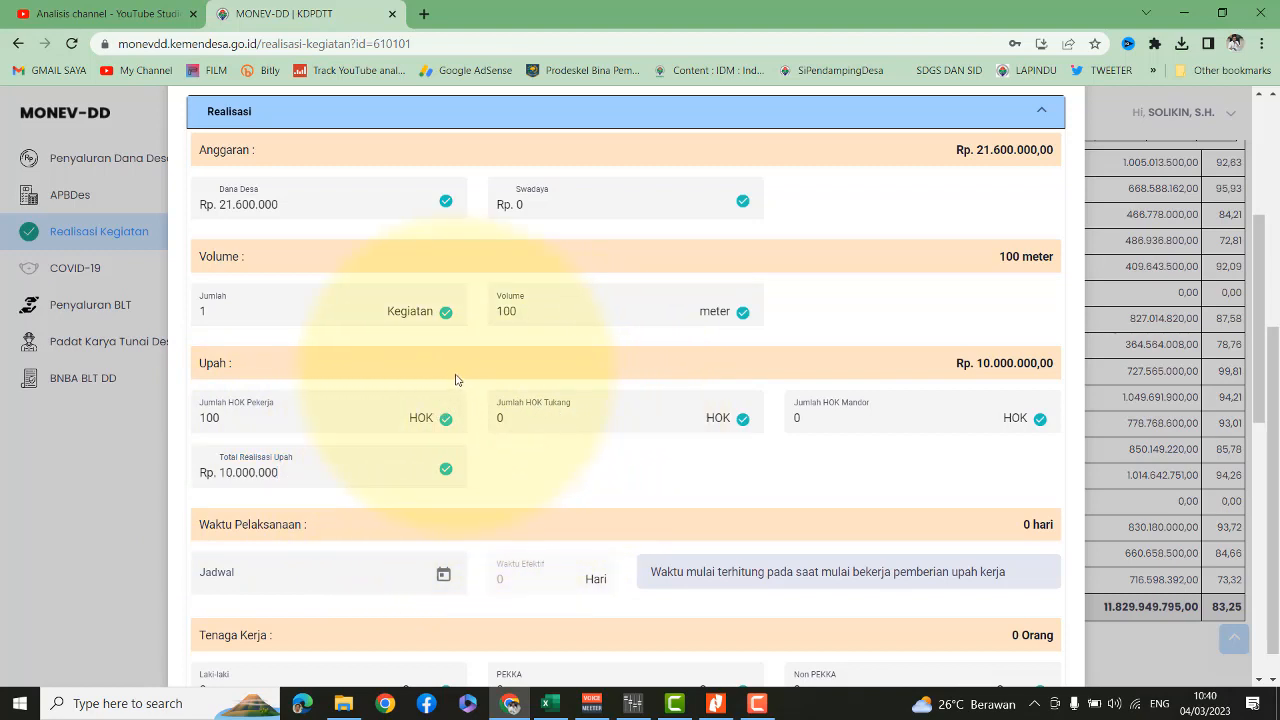
pyautogui.click(322, 416)
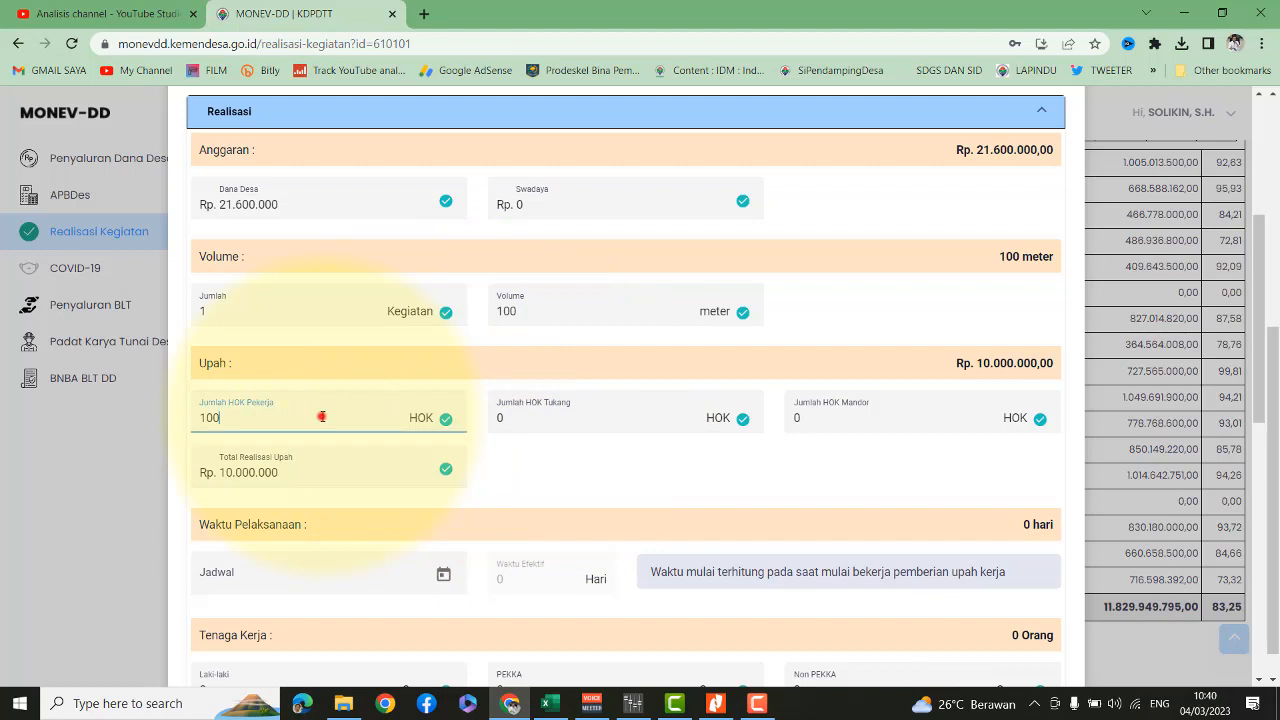
pyautogui.click(528, 421)
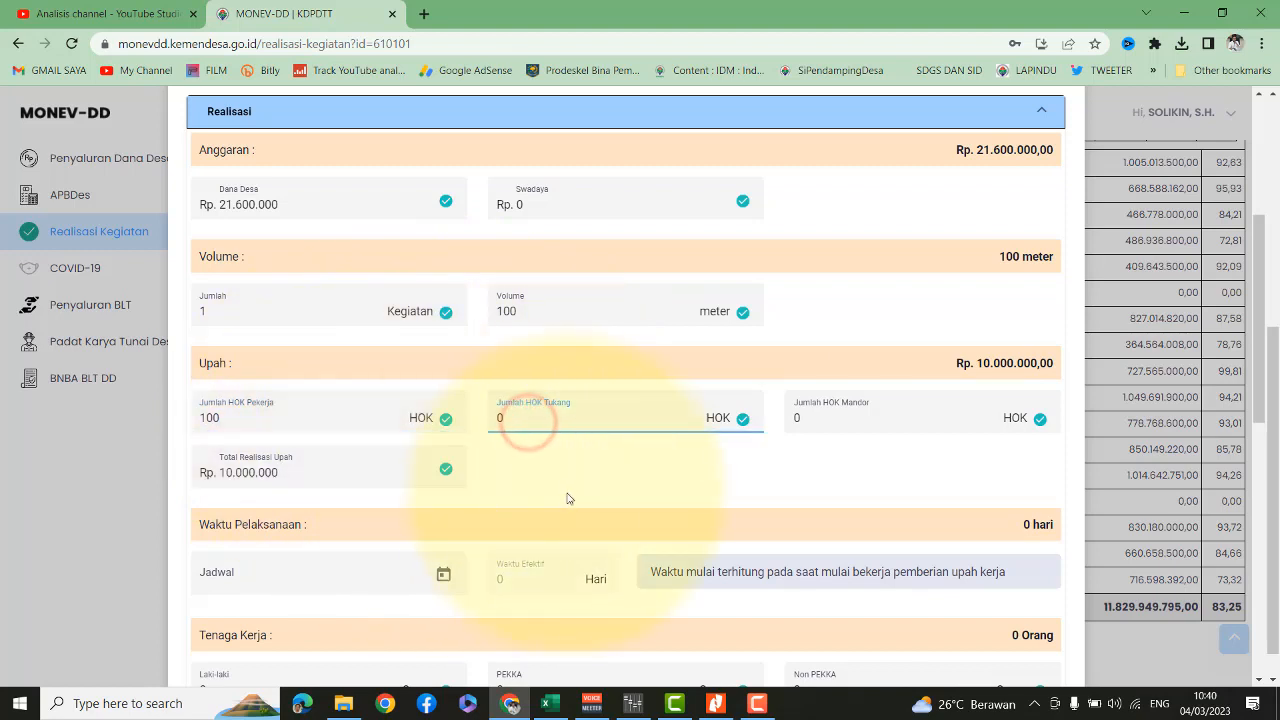
pyautogui.scroll(-1, 566, 497)
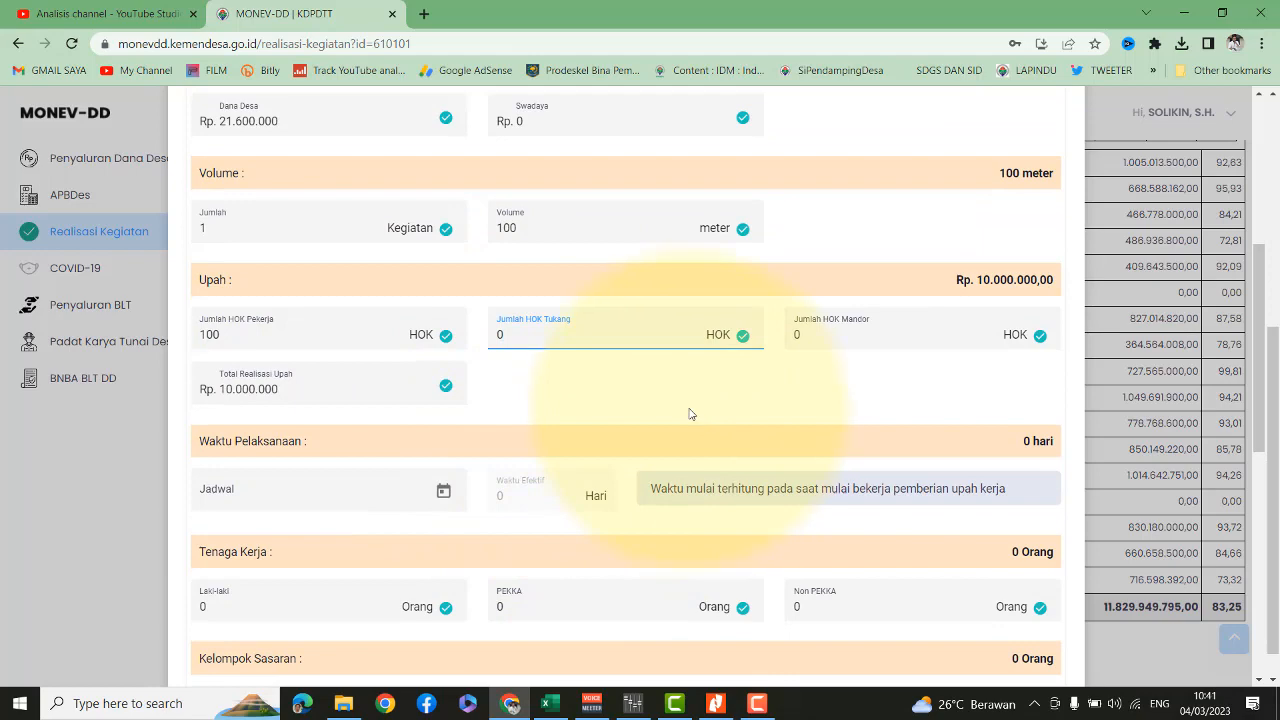
pyautogui.scroll(2, 440, 421)
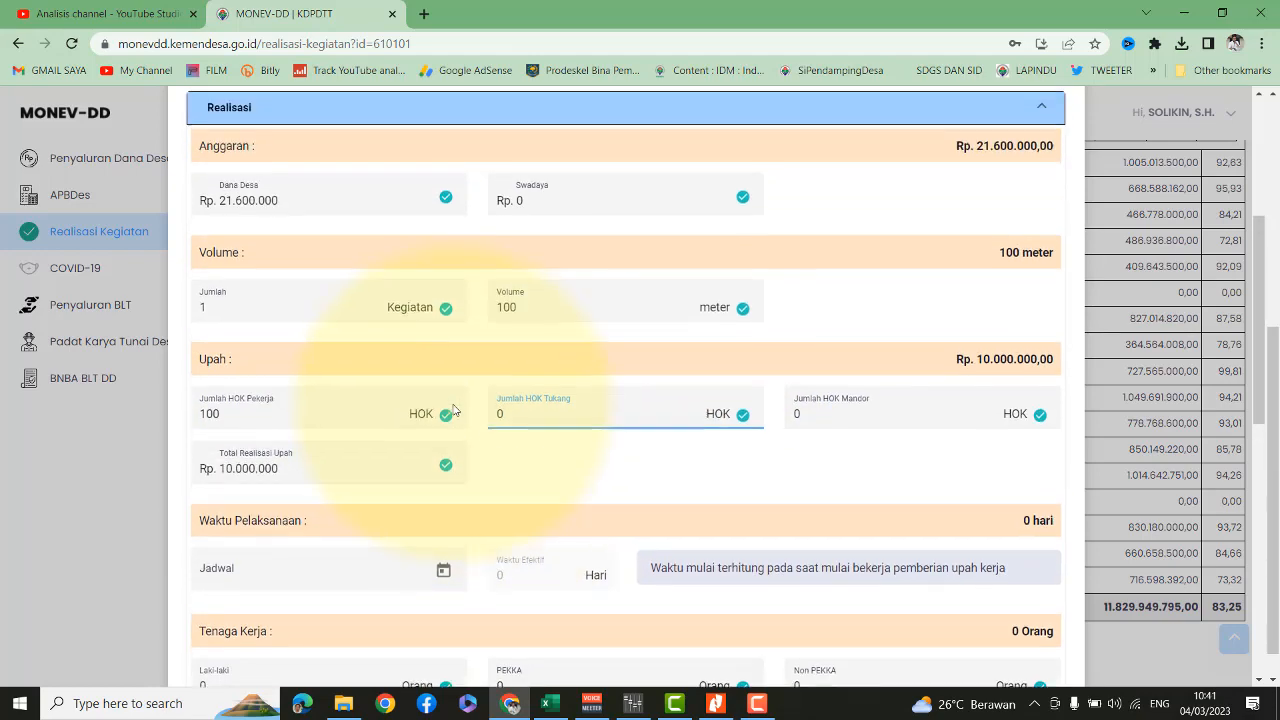
pyautogui.scroll(-2, 393, 402)
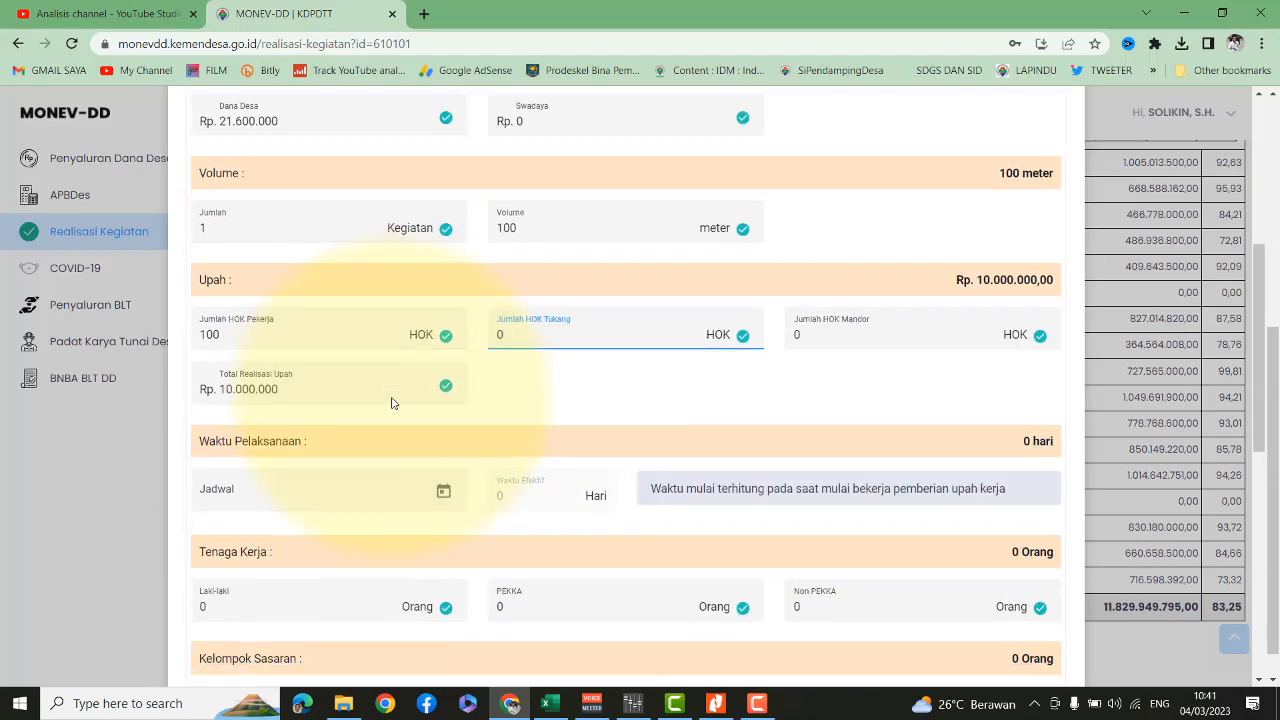
# Step: Set the Jadwal under Waktu Pelaksanaan in Realisasi to 01-08-2022 – 16-08-2022
pyautogui.scroll(-1, 385, 413)
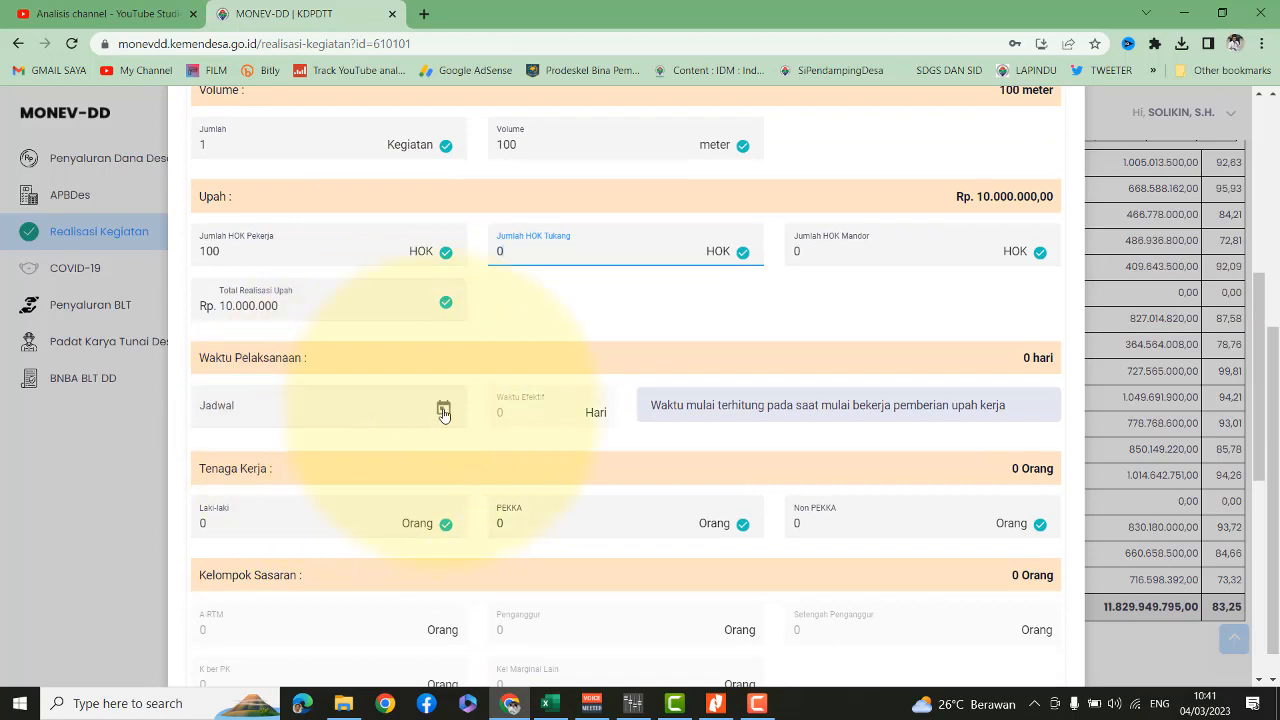
pyautogui.click(273, 410)
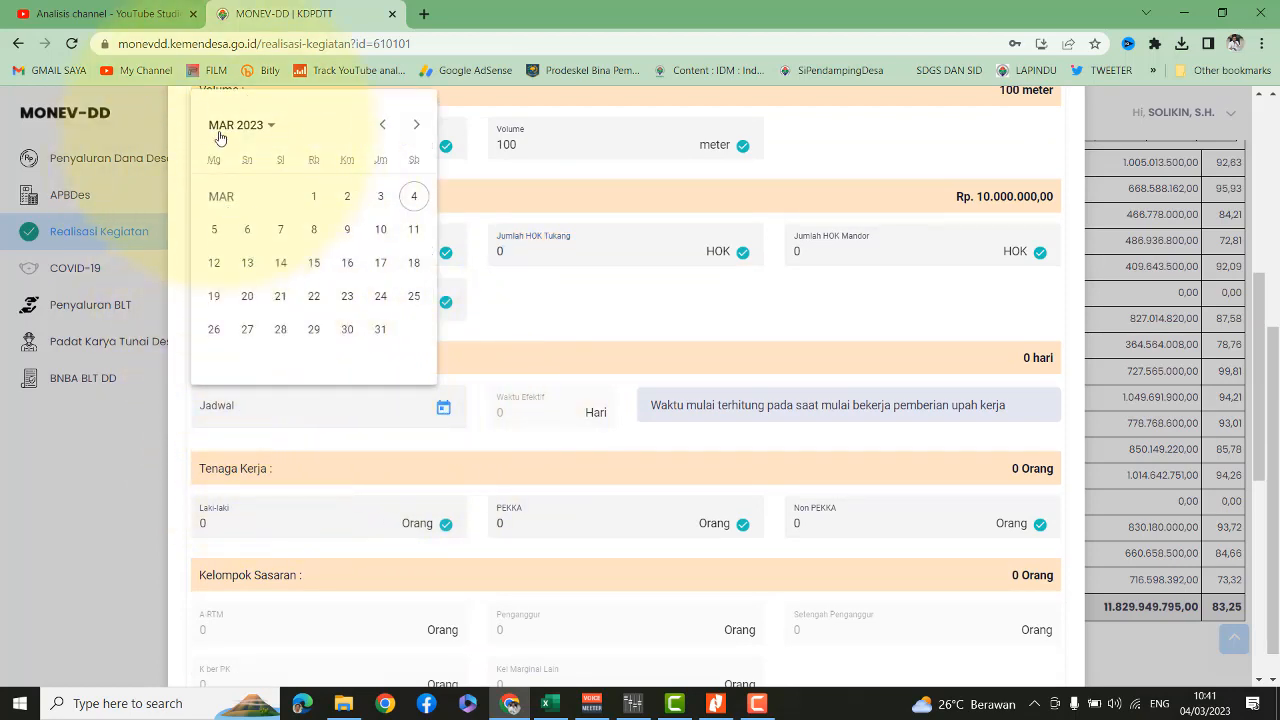
pyautogui.click(378, 129)
pyautogui.click(378, 129)
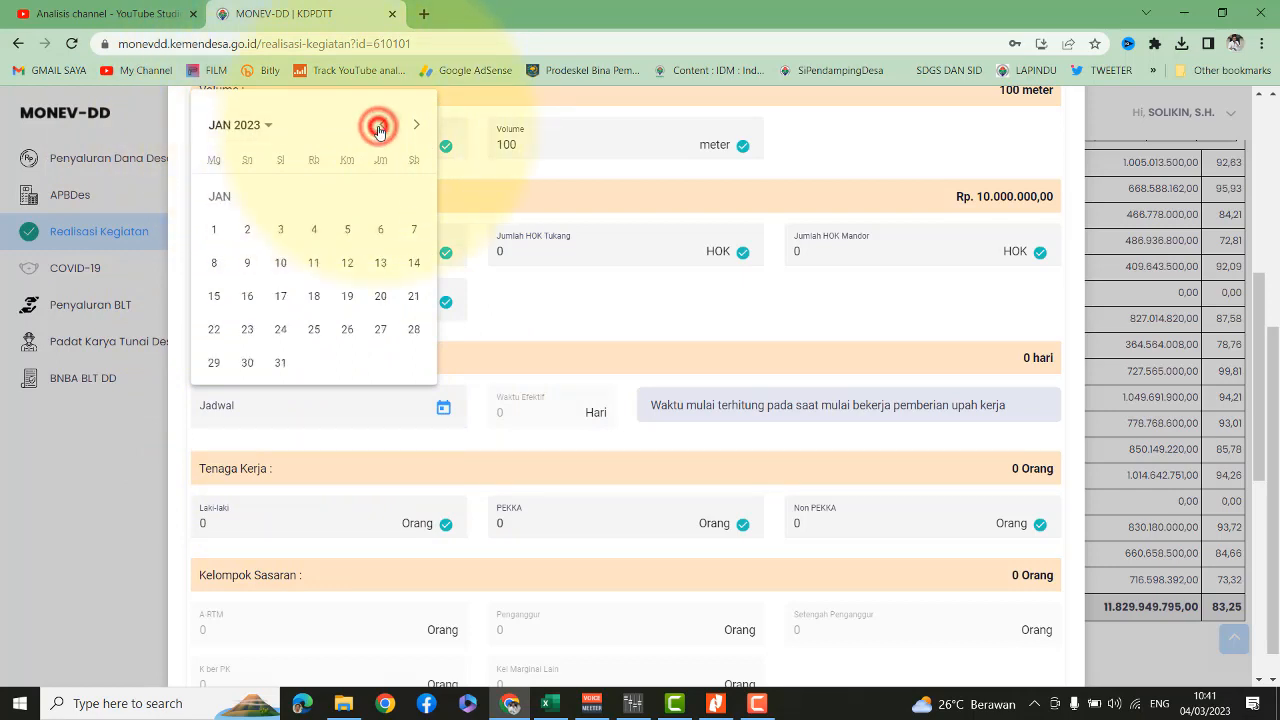
pyautogui.click(378, 129)
pyautogui.click(378, 129)
pyautogui.click(378, 129)
pyautogui.click(378, 129)
pyautogui.click(378, 129)
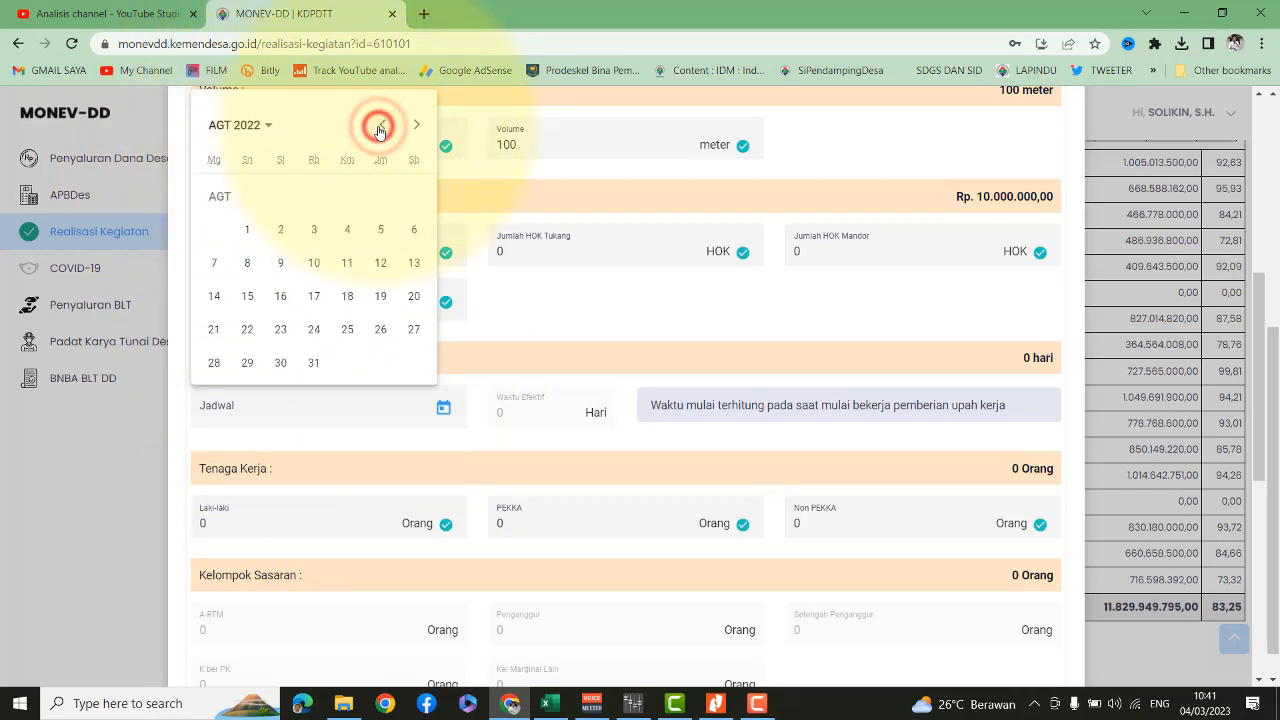
pyautogui.click(250, 236)
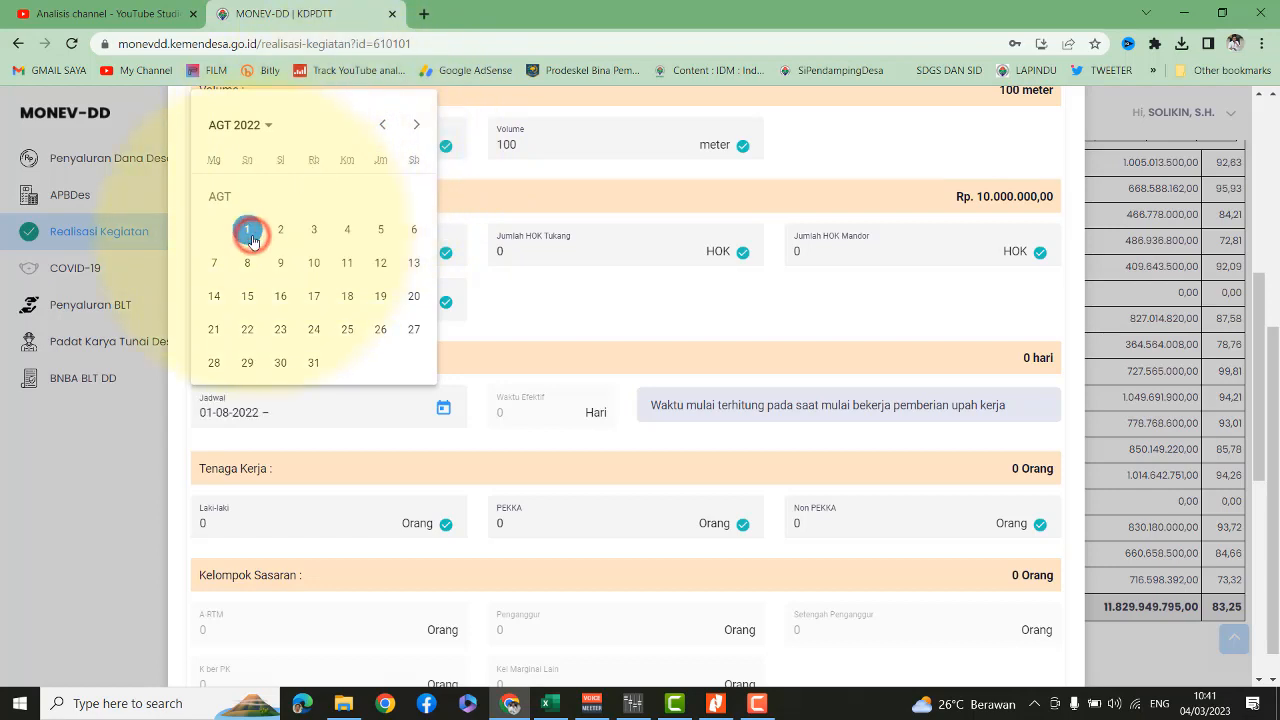
pyautogui.click(283, 416)
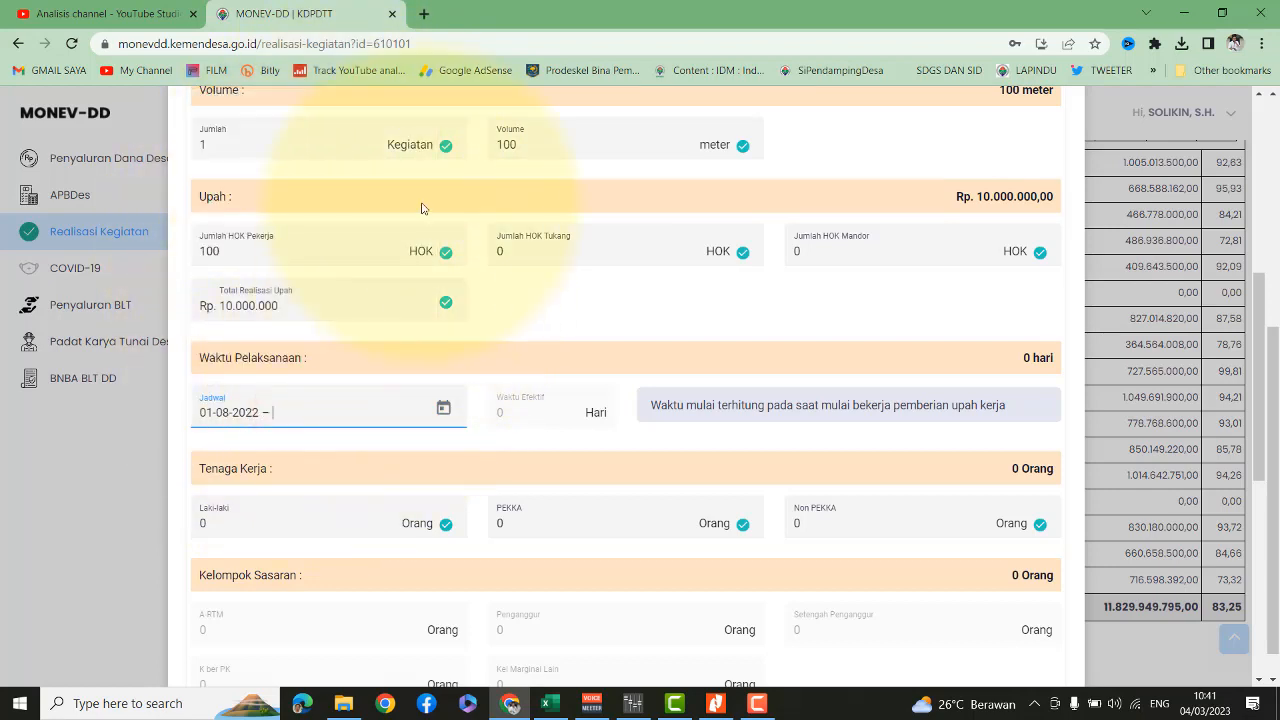
pyautogui.click(442, 410)
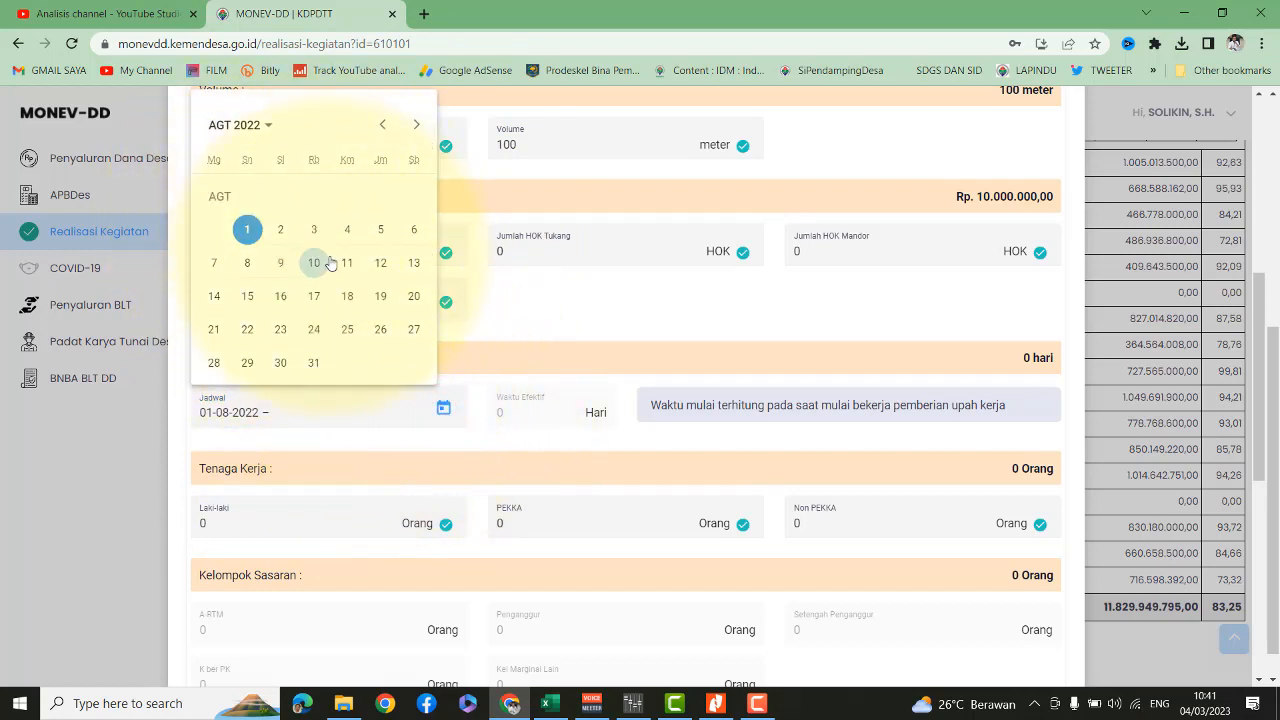
pyautogui.click(283, 297)
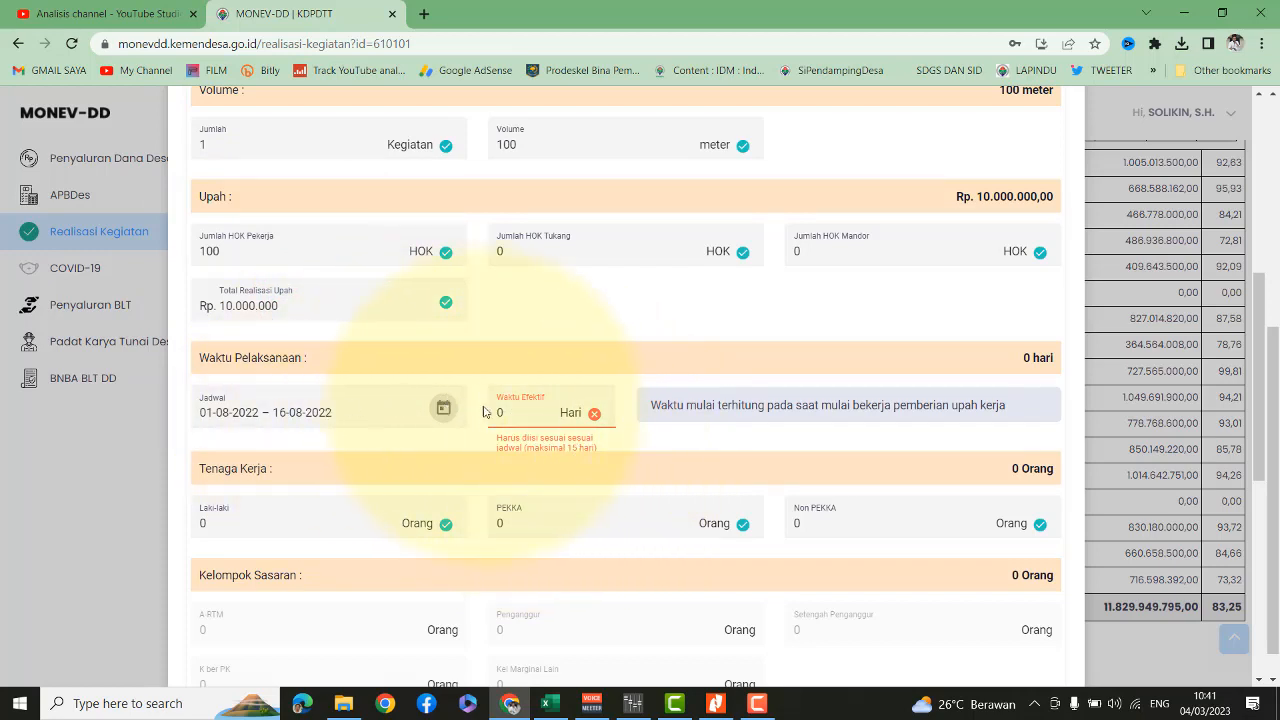
# Step: Try to change the end date of the Jadwal in Realisasi to 25-08-2022
pyautogui.click(276, 410)
pyautogui.click(331, 410)
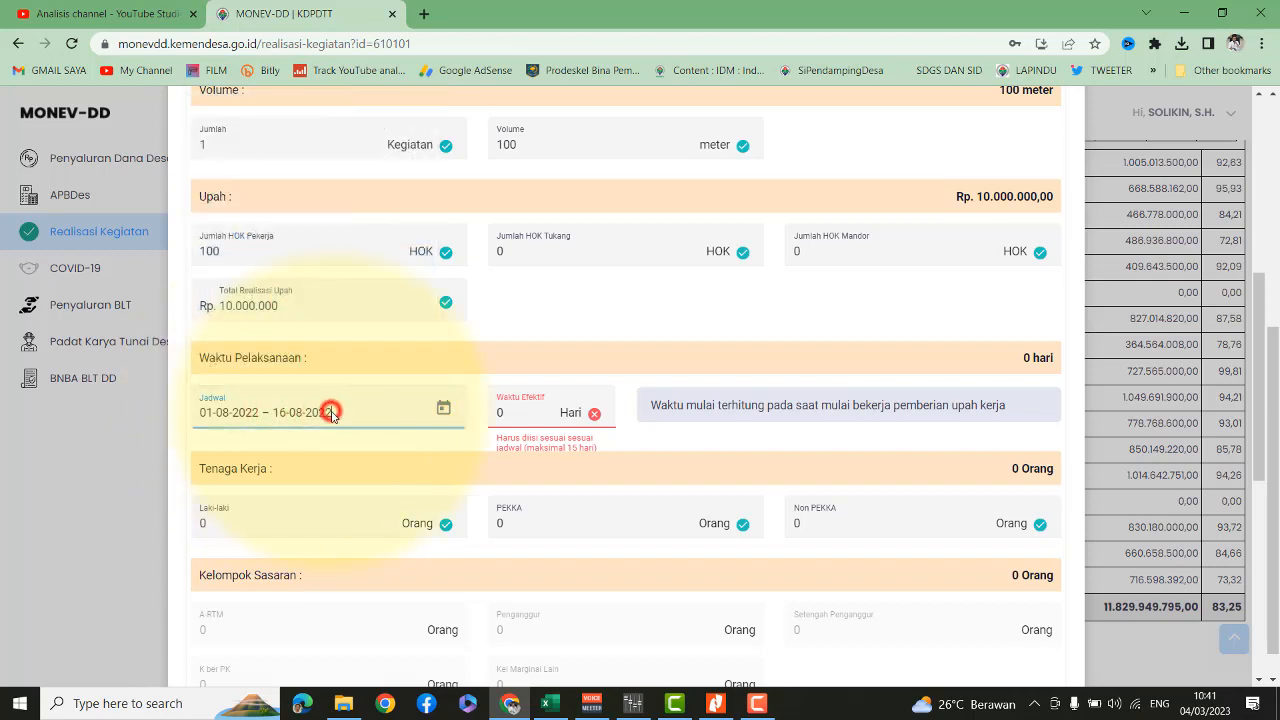
pyautogui.moveTo(331, 411); pyautogui.dragTo(272, 411)
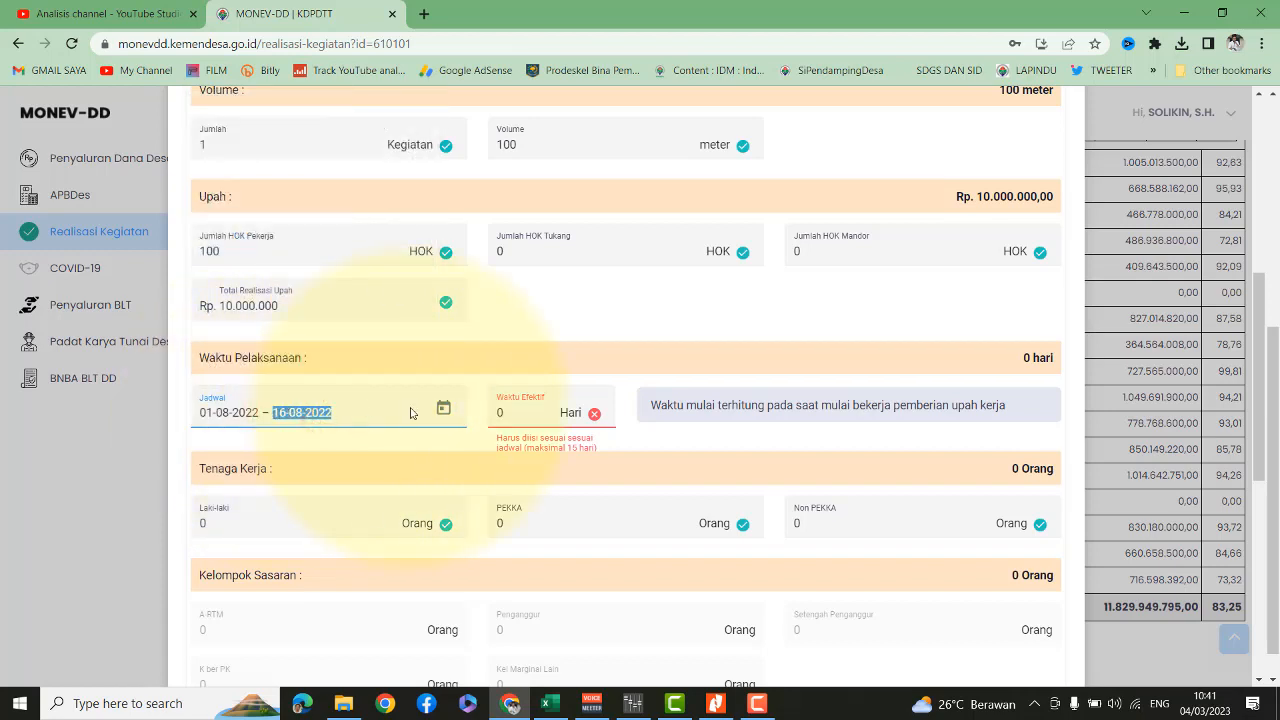
pyautogui.click(443, 410)
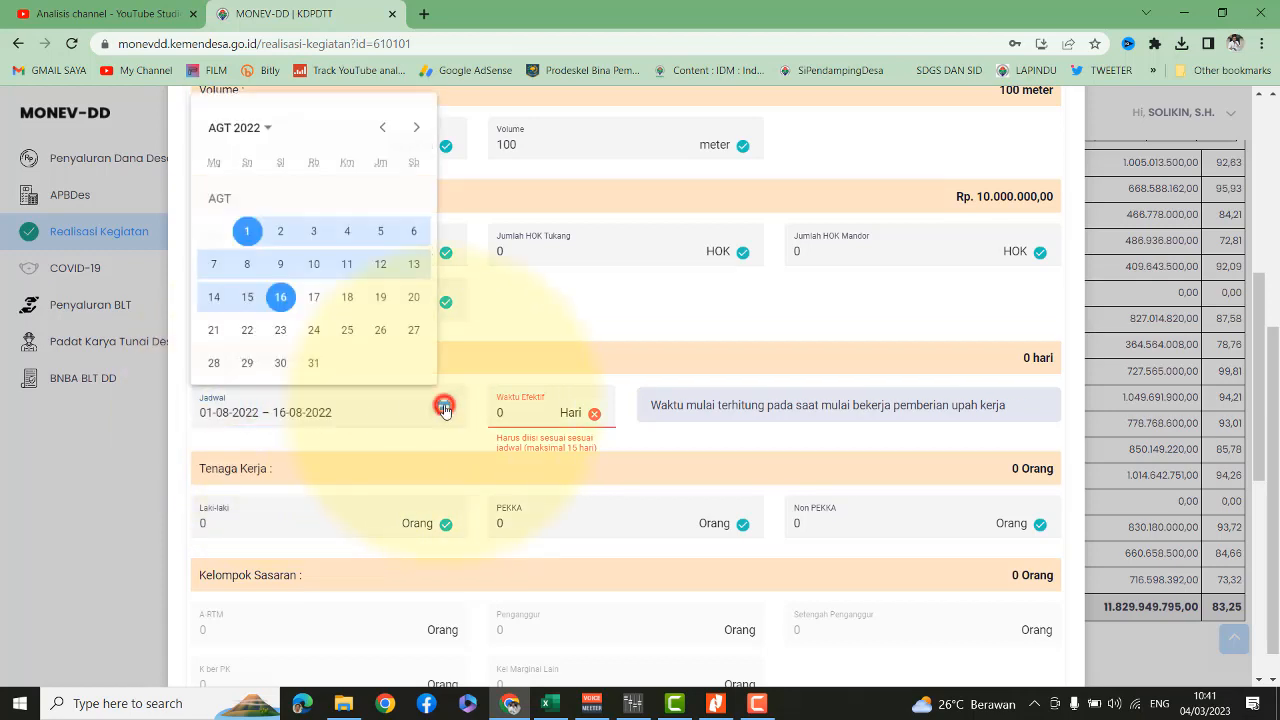
pyautogui.click(347, 331)
pyautogui.click(266, 410)
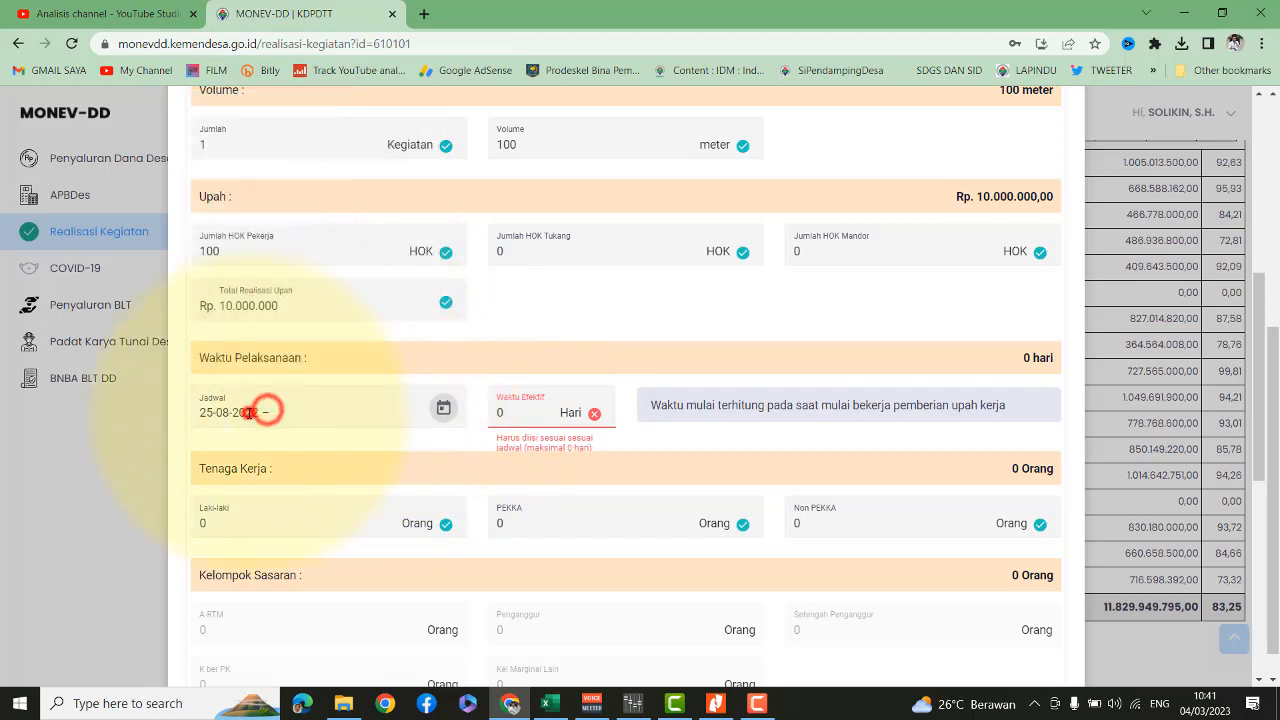
# Step: Set the realised Waktu Pelaksanaan to a Jadwal of 01-08-2022 – 31-08-2022 and a Waktu Efektif of 30 Hari
pyautogui.click(249, 412)
pyautogui.click(247, 229)
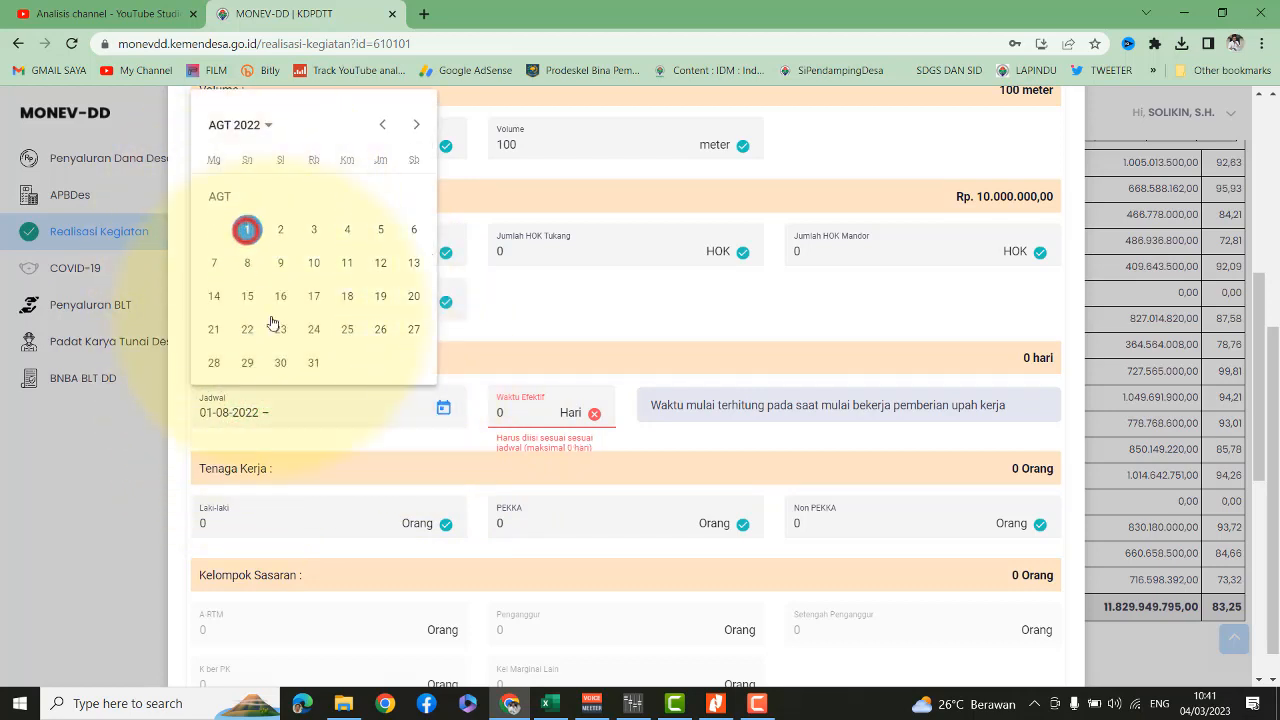
pyautogui.click(297, 412)
pyautogui.click(297, 414)
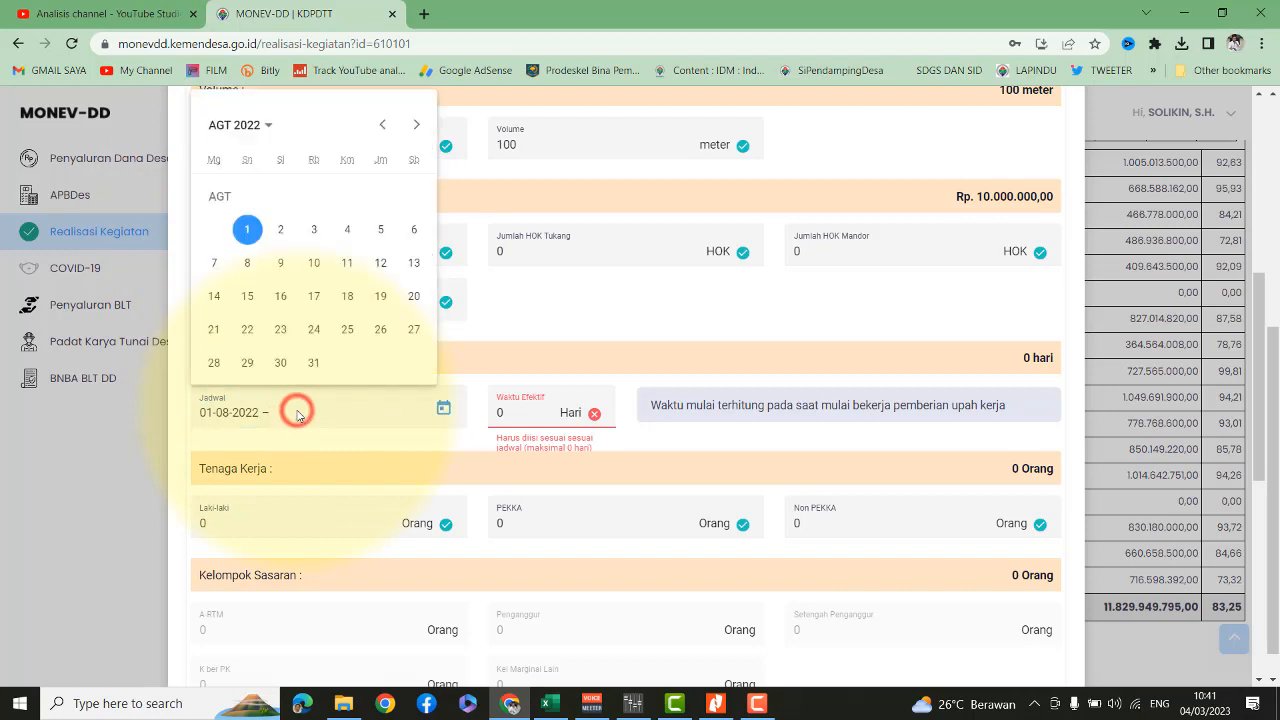
pyautogui.click(297, 412)
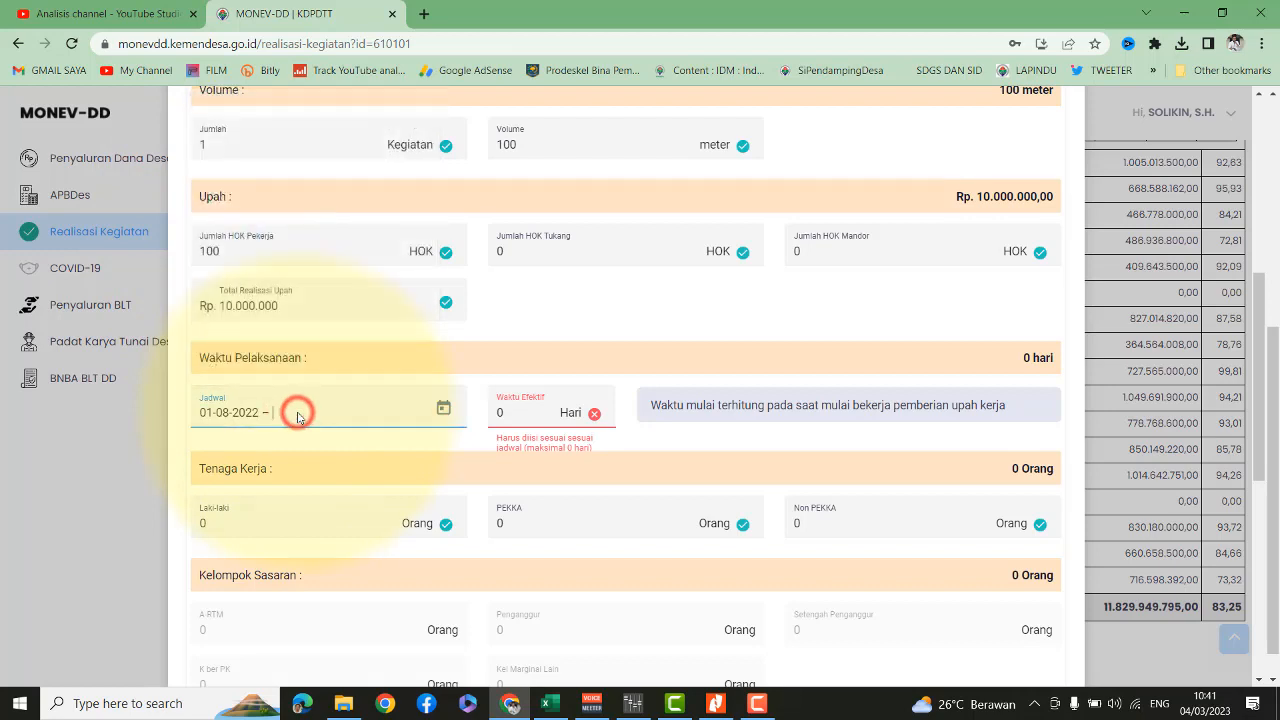
pyautogui.click(443, 410)
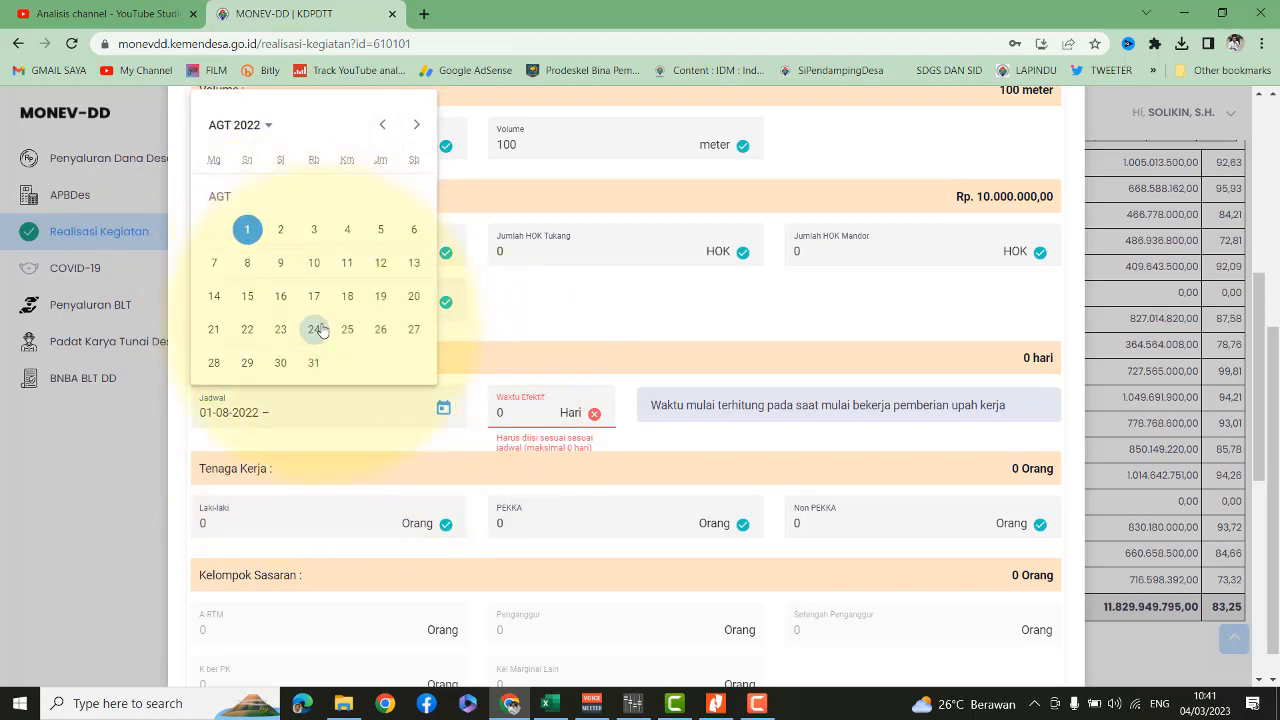
pyautogui.click(314, 363)
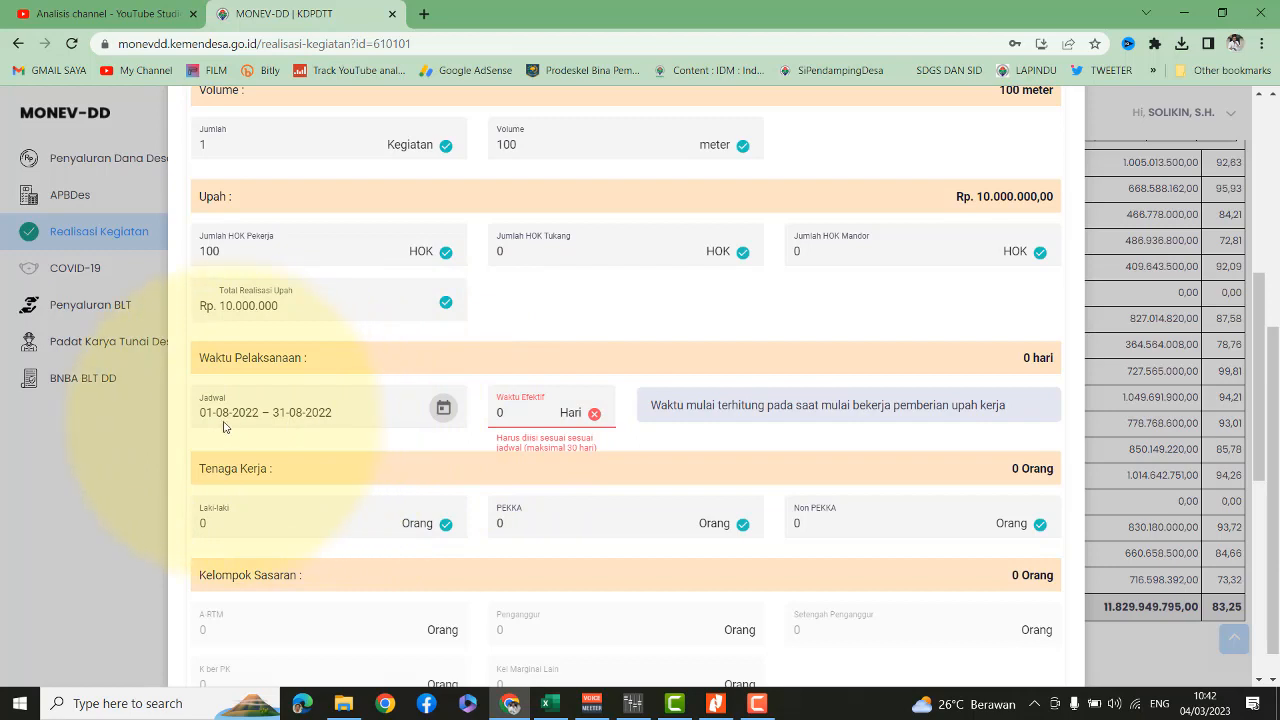
pyautogui.click(501, 412)
pyautogui.write('3')
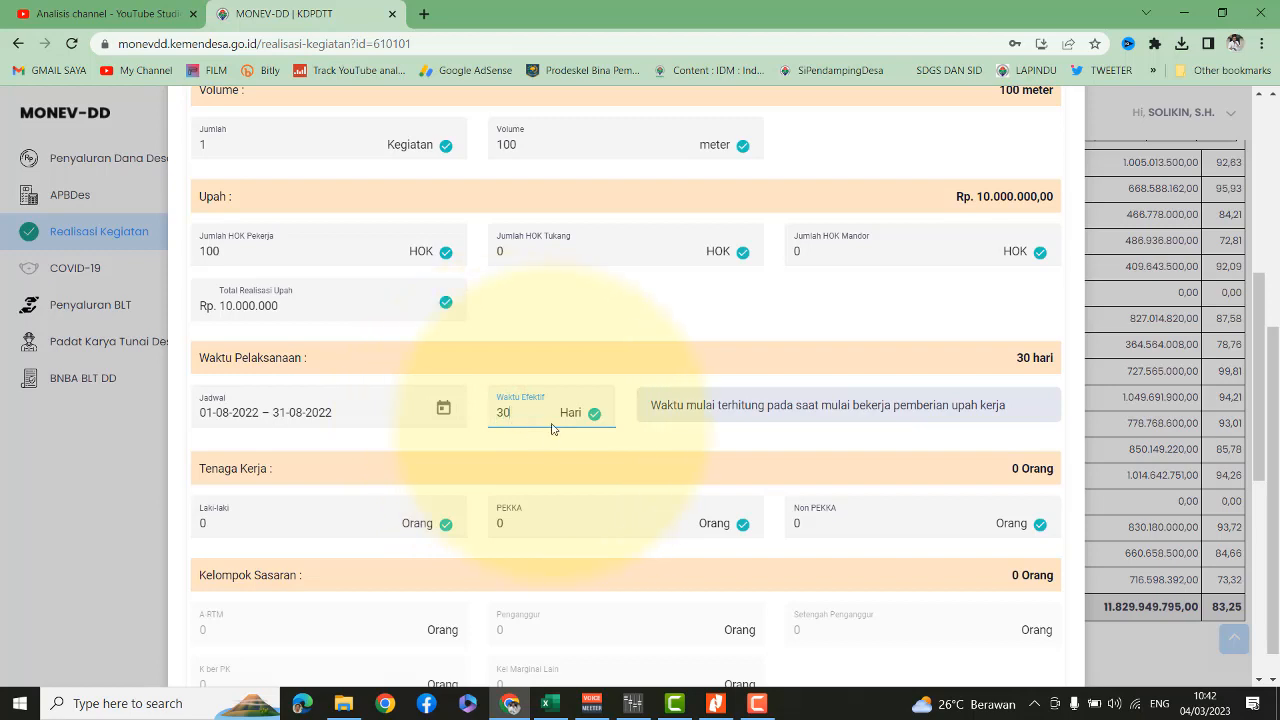
# Step: Set the realised Tenaga Kerja to 25 Laki-laki and 5 PEKKA
pyautogui.scroll(-1, 580, 400)
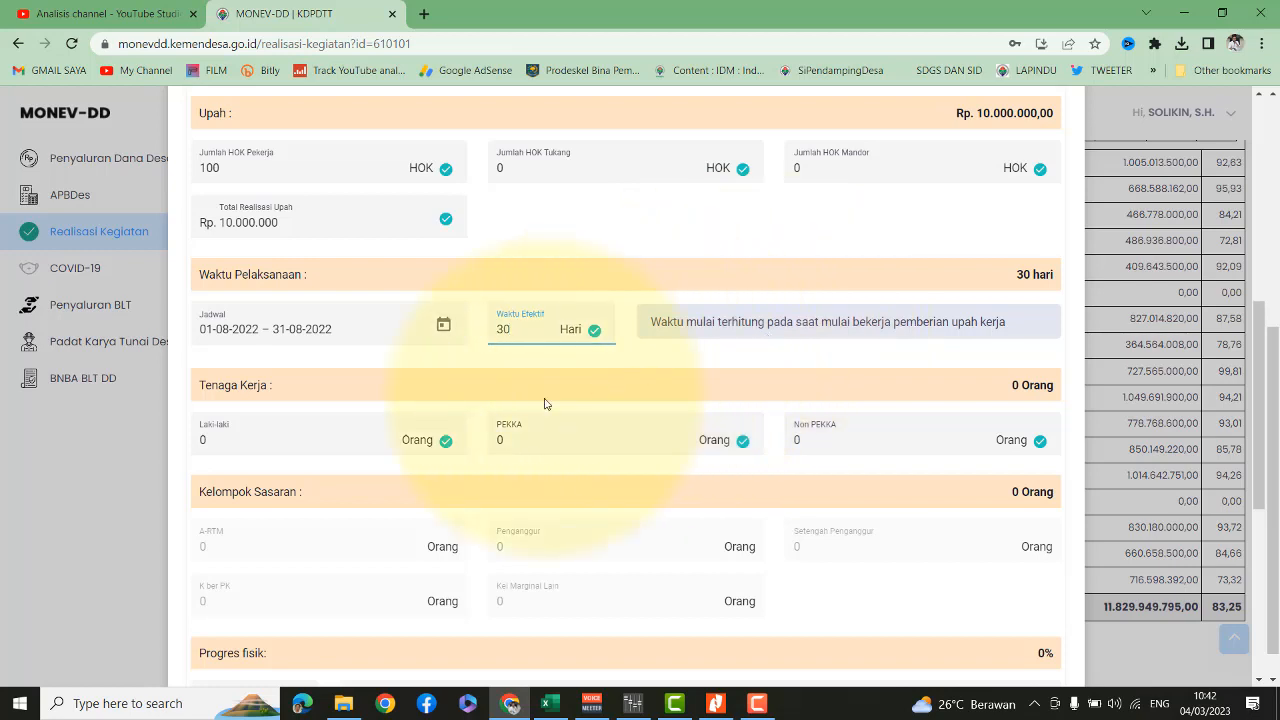
pyautogui.scroll(-1, 545, 403)
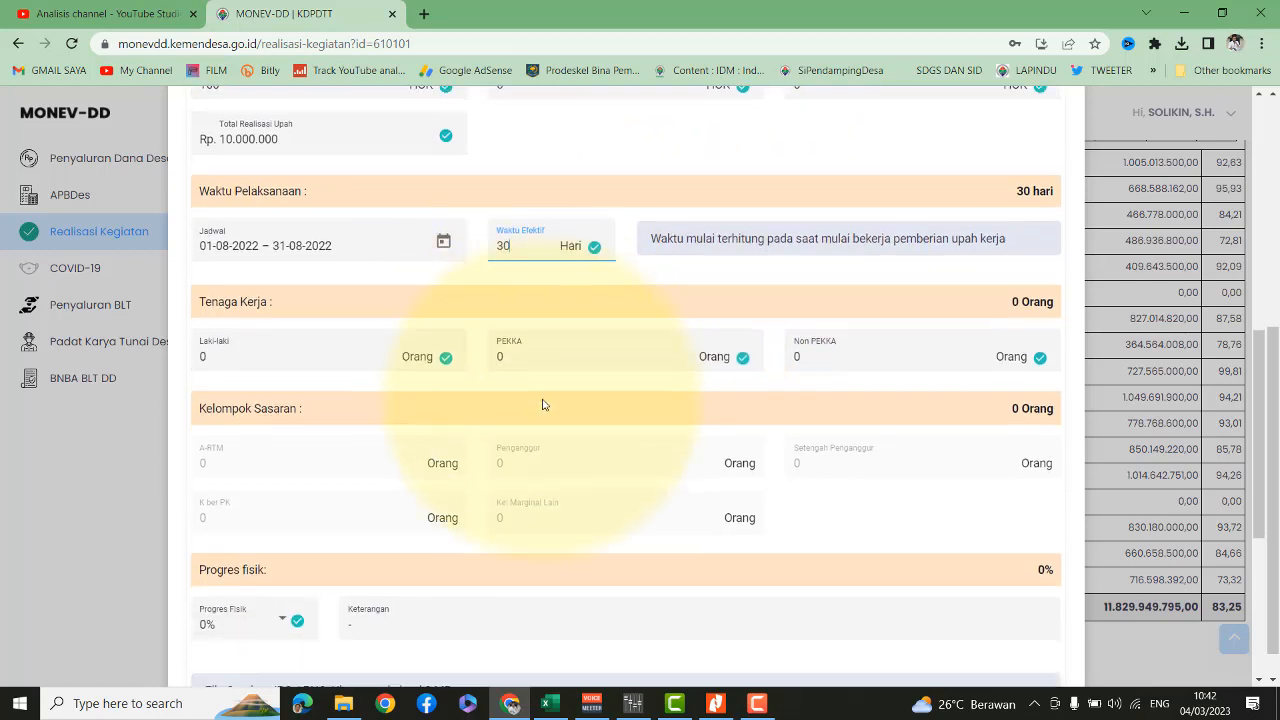
pyautogui.click(211, 356)
pyautogui.write('25')
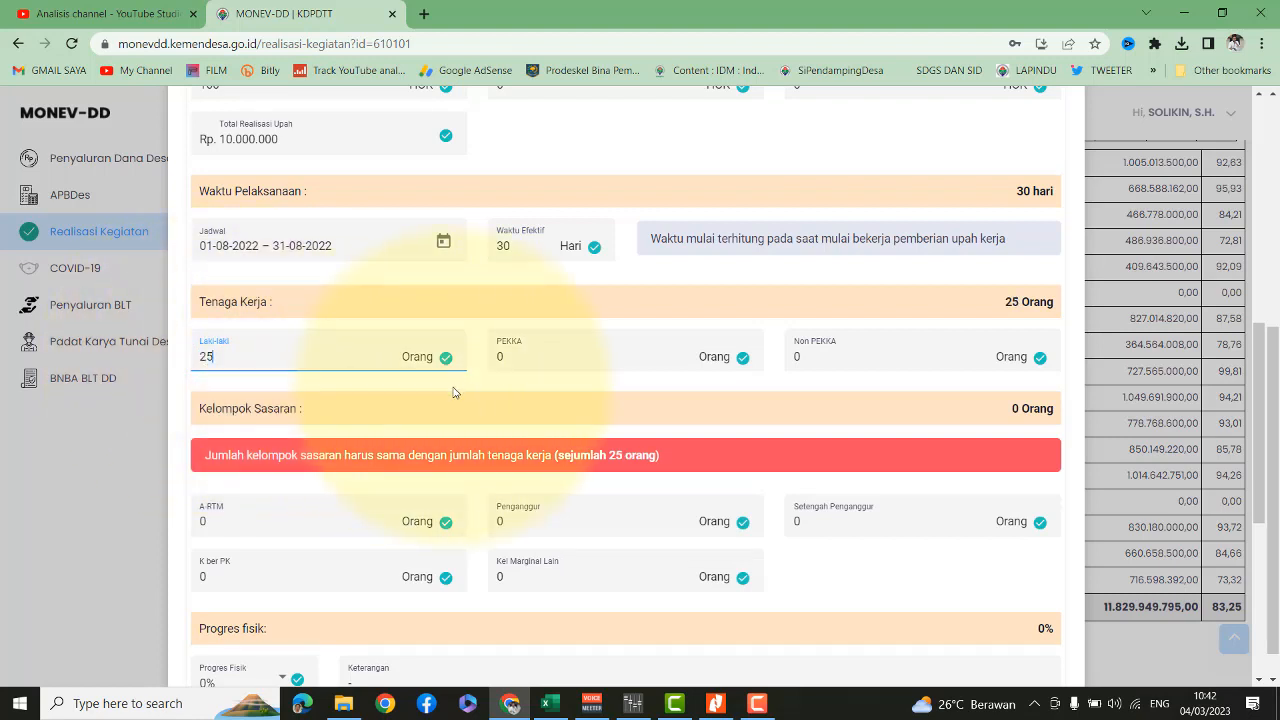
pyautogui.doubleClick(508, 355)
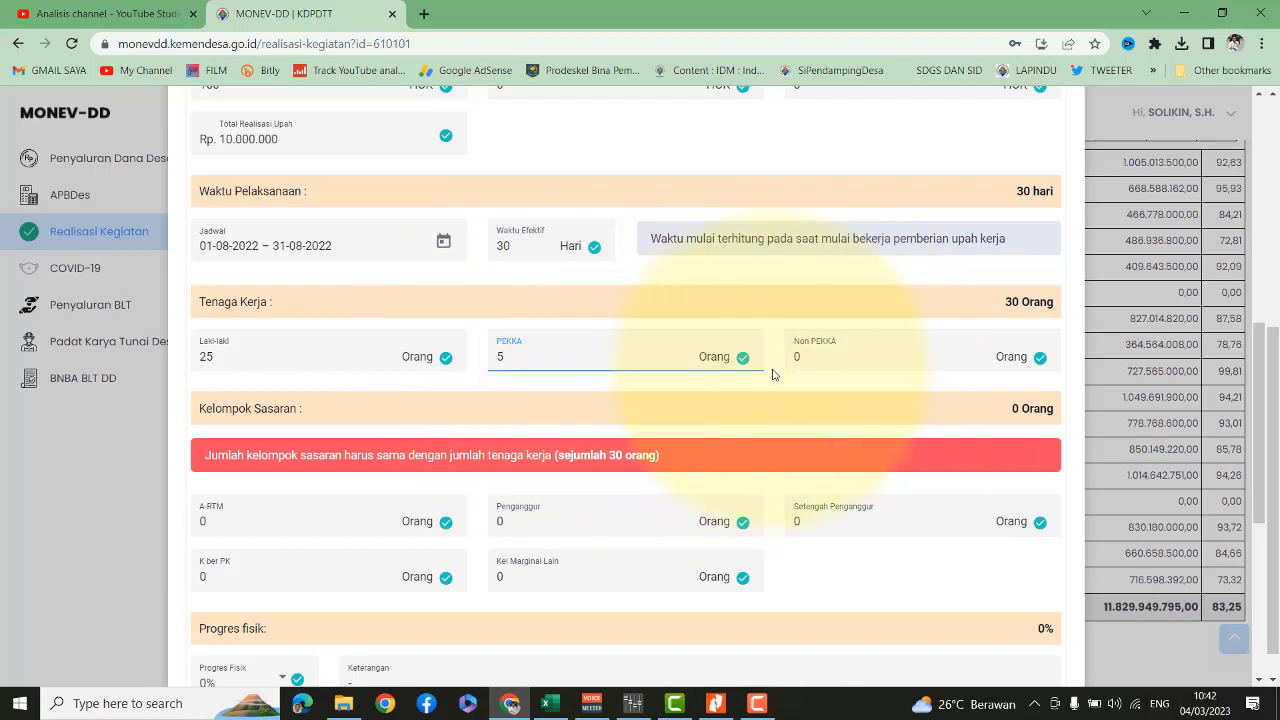
# Step: Set the realised Kelompok Sasaran to 15 A-RTM and 15 Penganggur
pyautogui.scroll(-1, 772, 374)
pyautogui.scroll(-1, 772, 374)
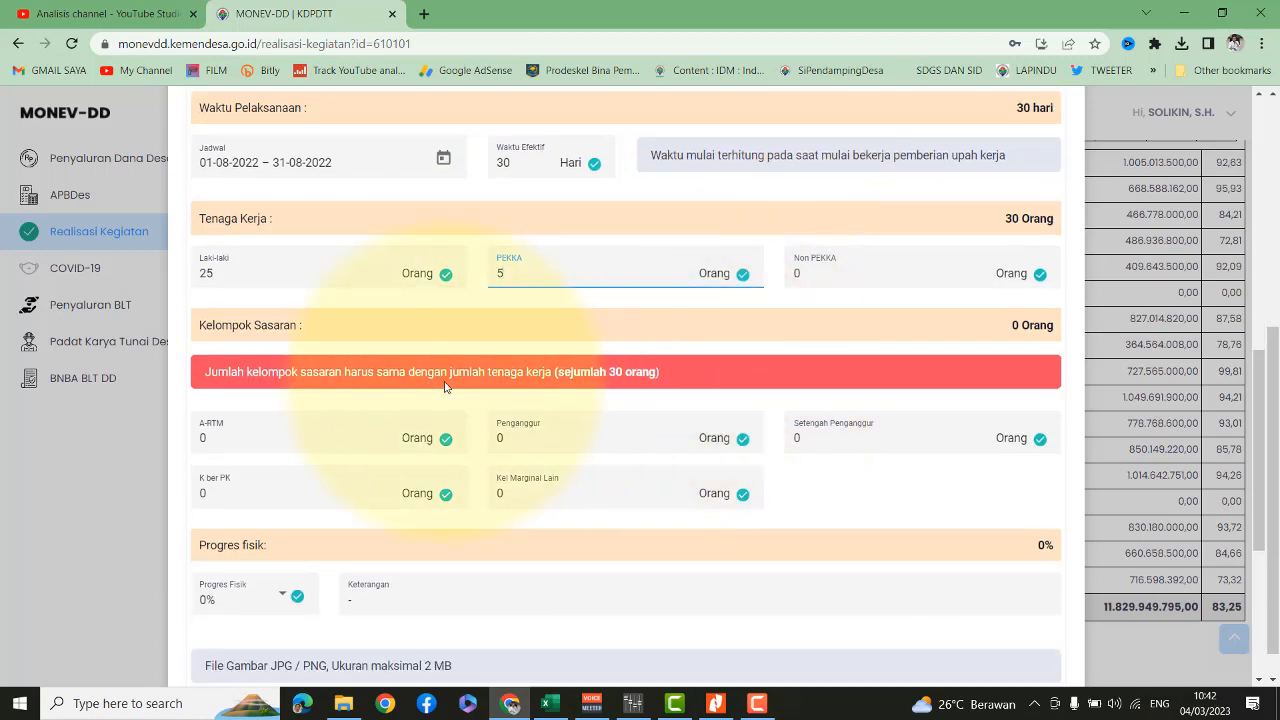
pyautogui.click(442, 328)
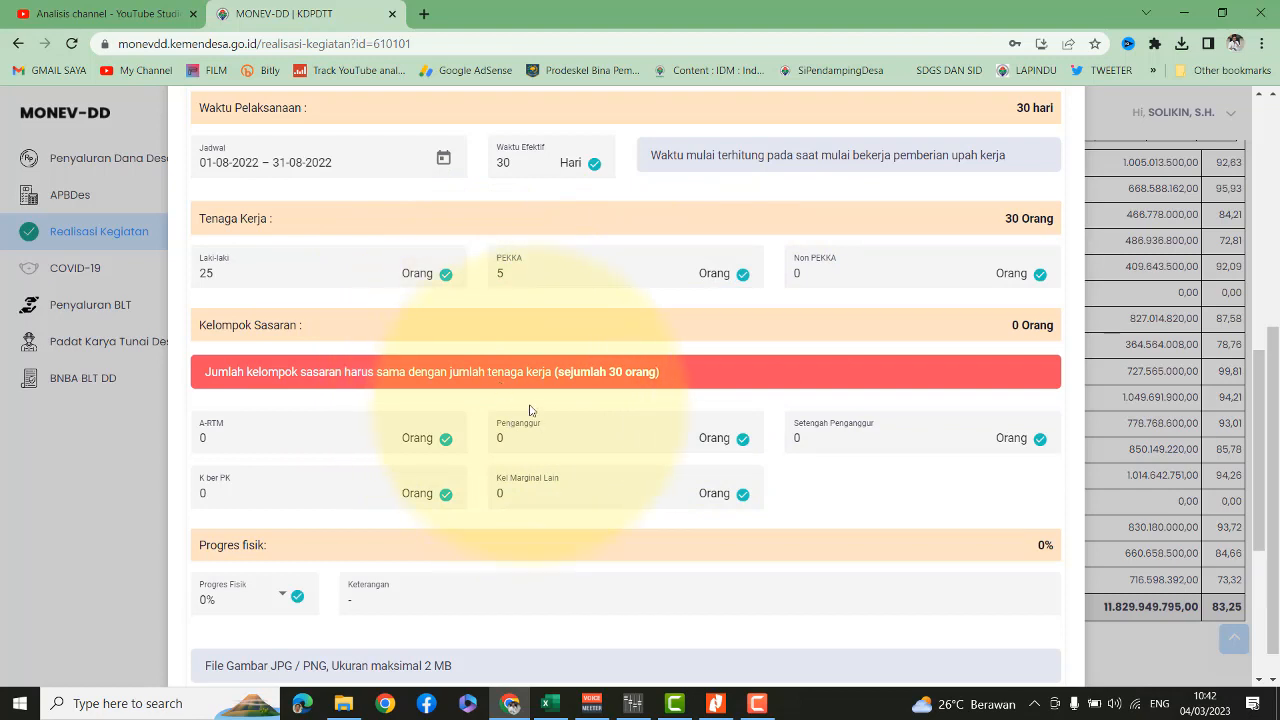
pyautogui.click(236, 435)
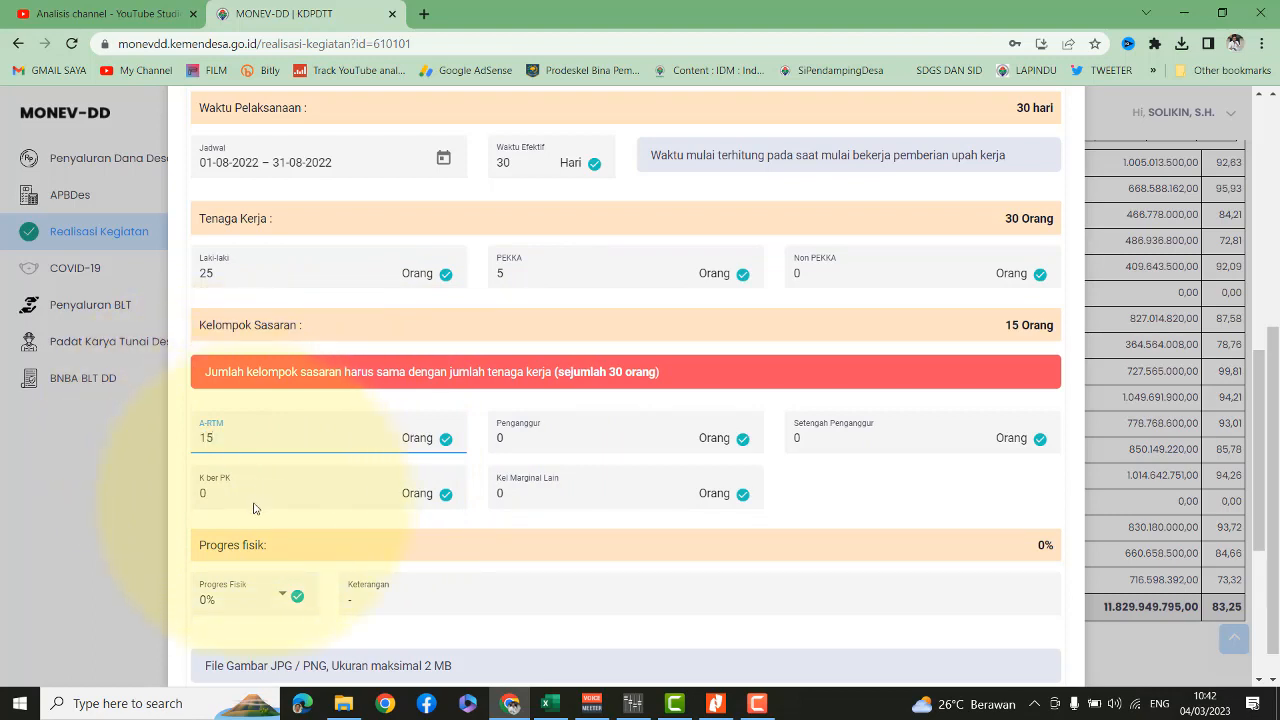
pyautogui.click(533, 440)
pyautogui.click(518, 440)
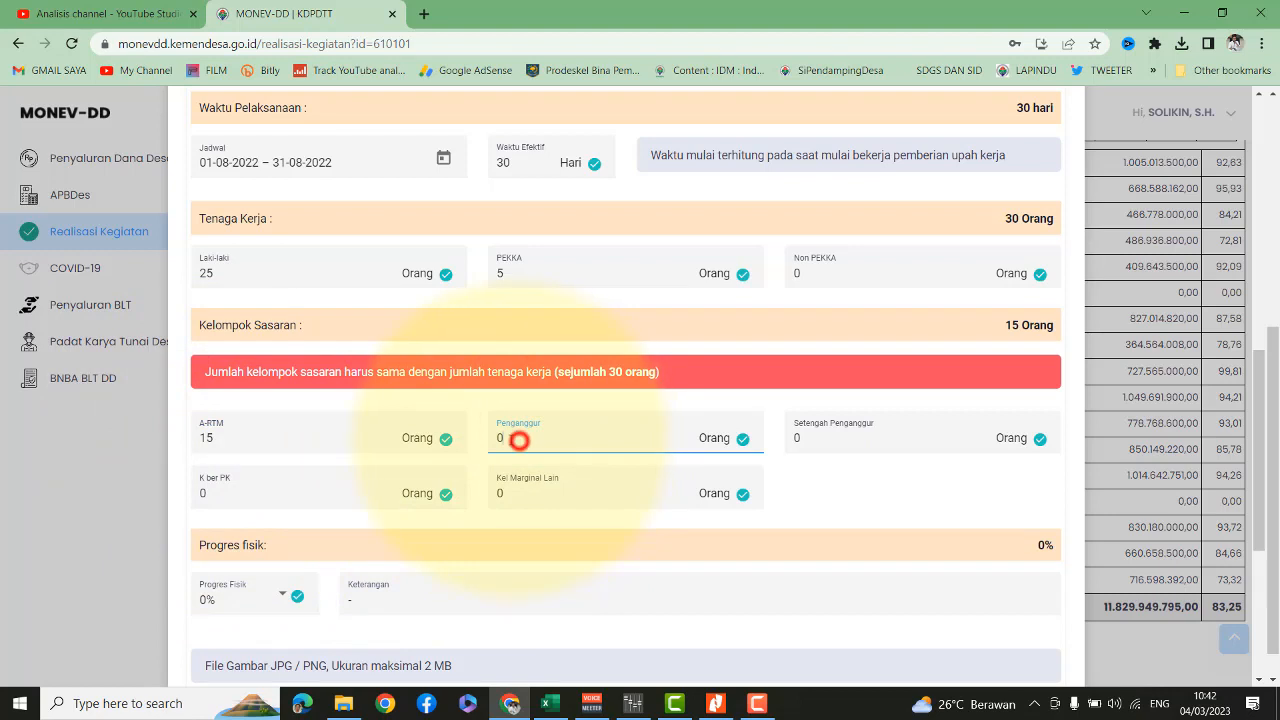
pyautogui.doubleClick(518, 440)
pyautogui.write('15')
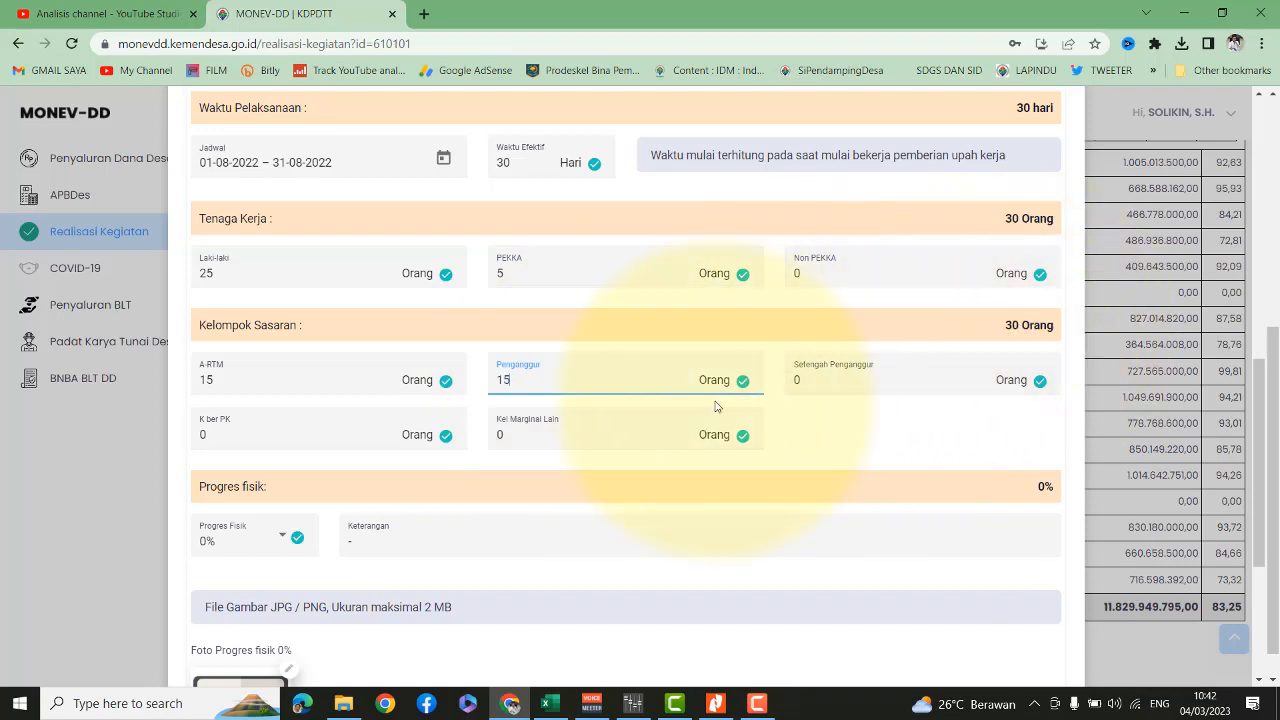
# Step: Set the realised Progres Fisik to 100%
pyautogui.scroll(-1, 620, 408)
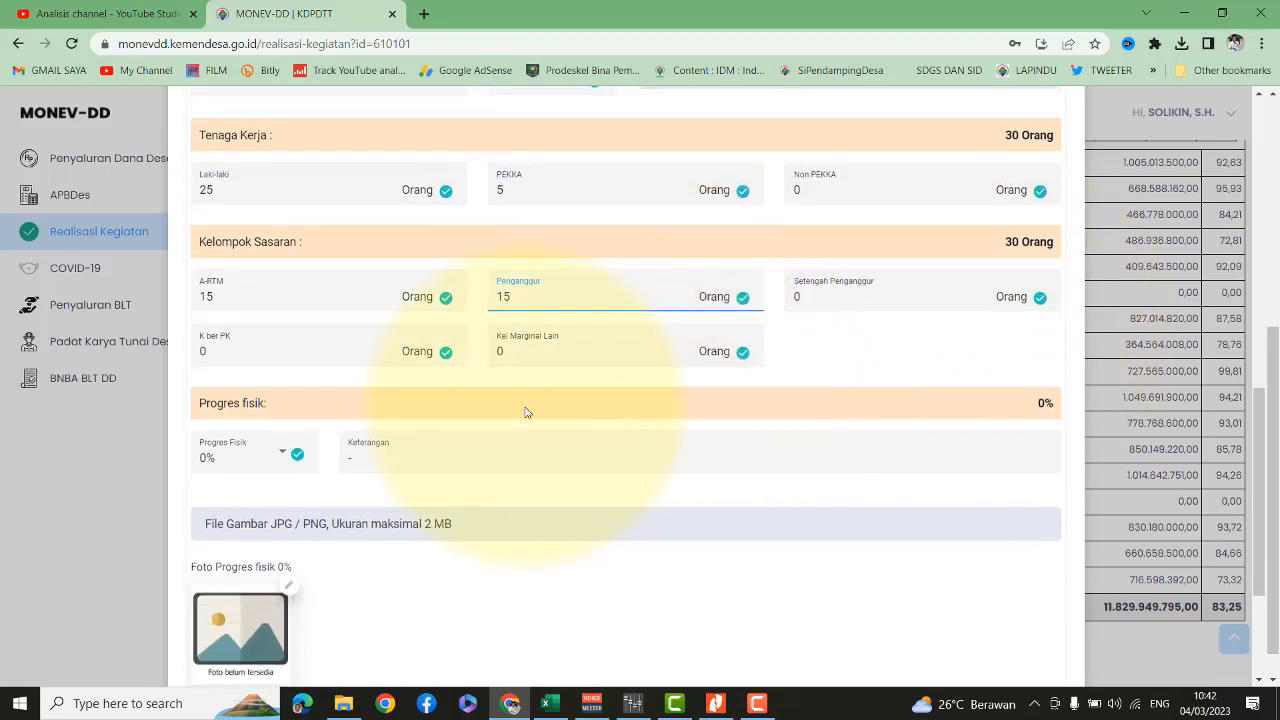
pyautogui.click(282, 455)
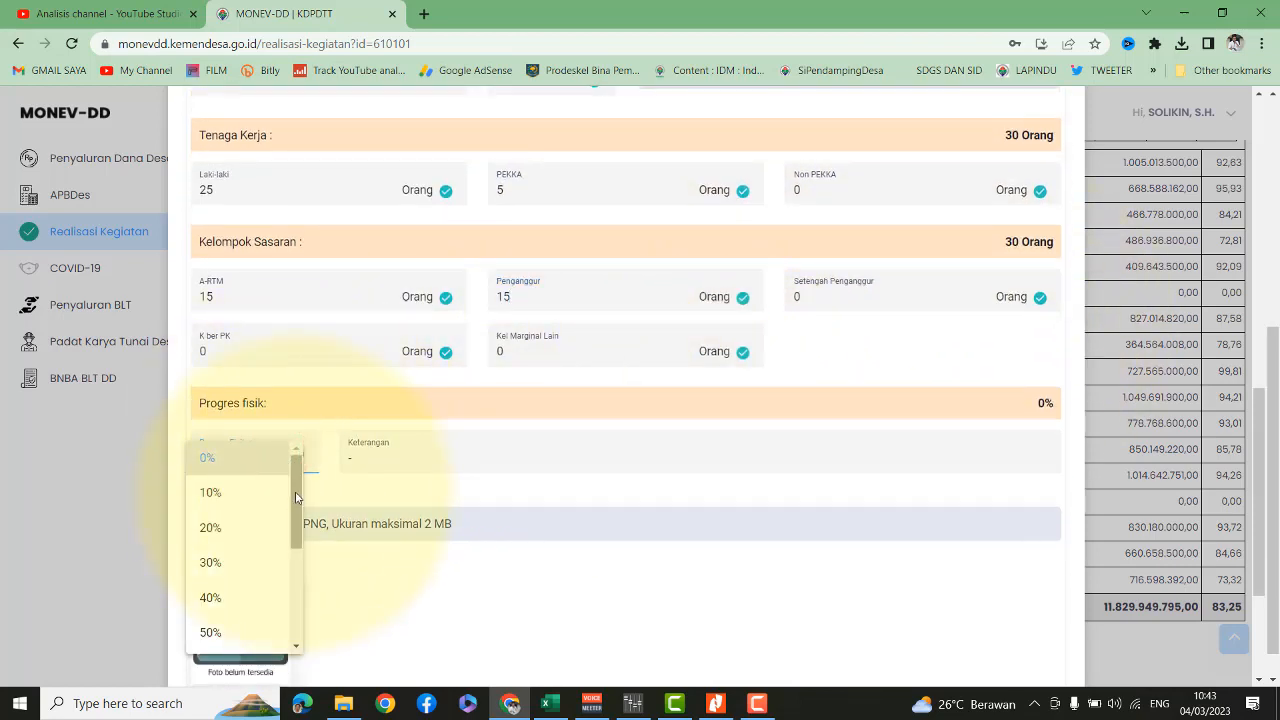
pyautogui.moveTo(295, 492); pyautogui.dragTo(303, 606)
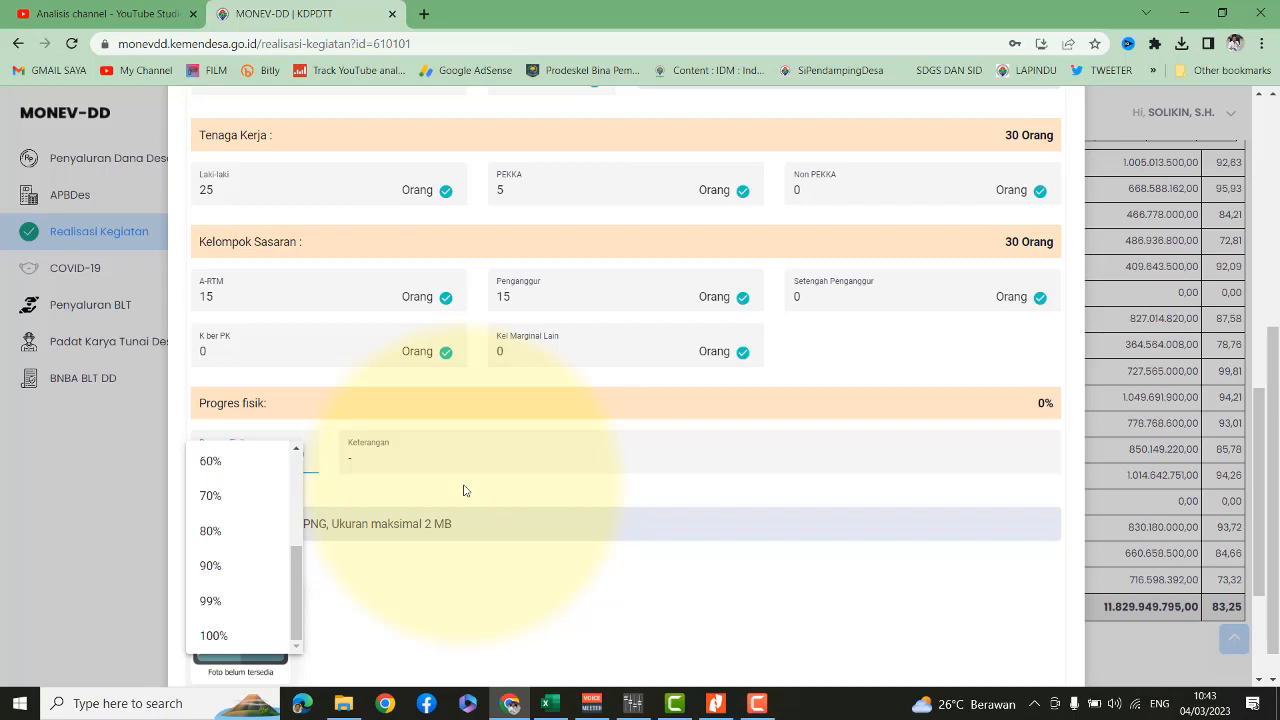
pyautogui.click(216, 636)
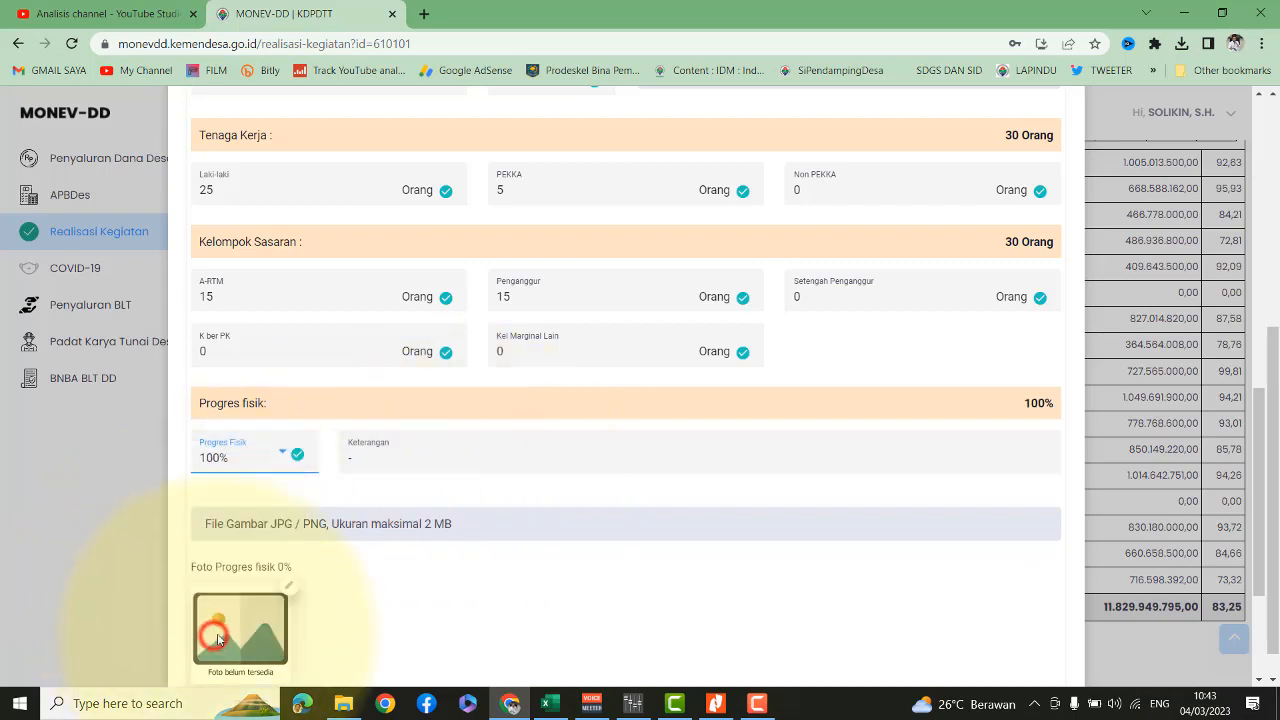
# Step: Check the progress photo and Berita Acara upload requirements, consulting the Berita Acara template in the Perbup_10_2020 PDF in Nitro Pro
pyautogui.scroll(-2, 468, 489)
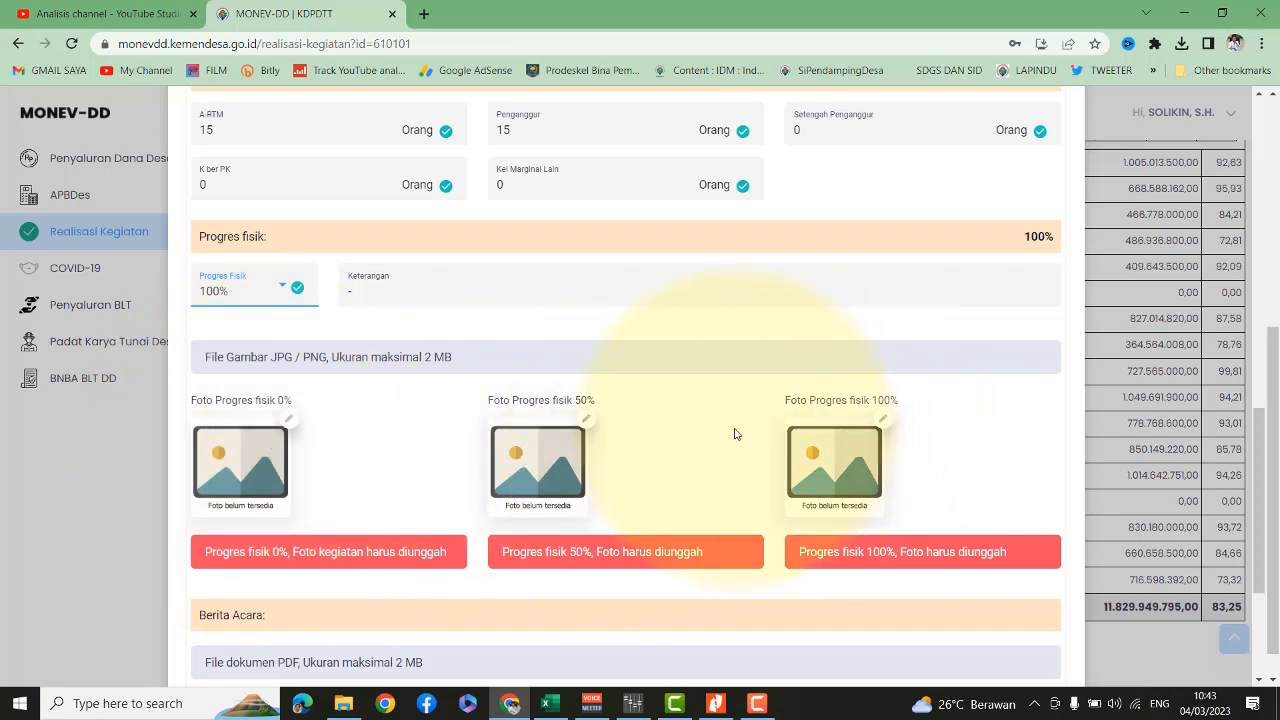
pyautogui.scroll(-2, 700, 434)
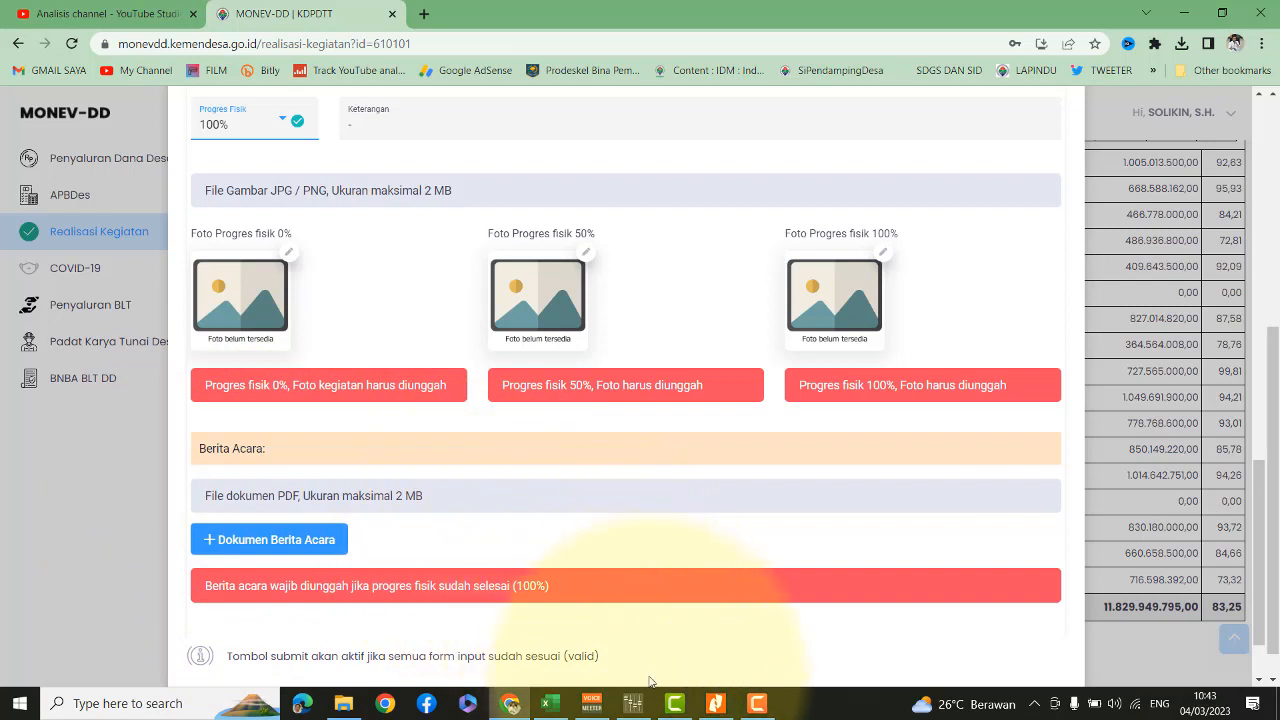
pyautogui.click(717, 704)
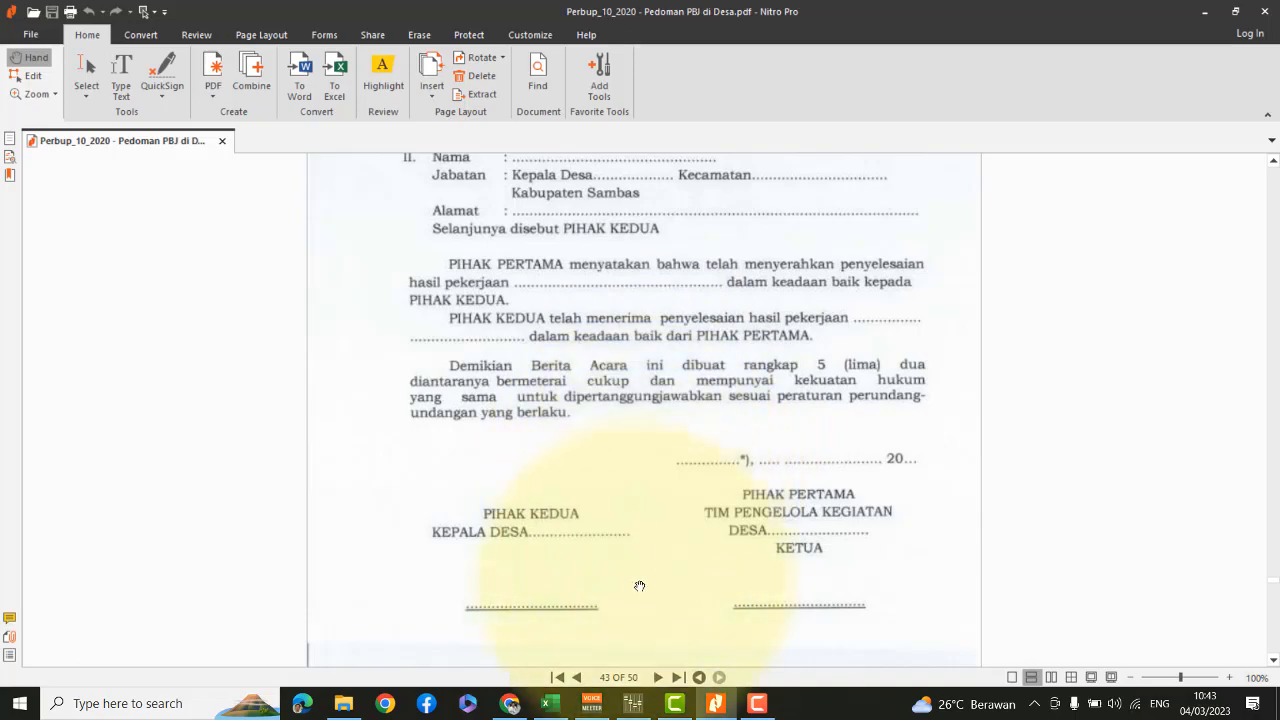
pyautogui.click(510, 703)
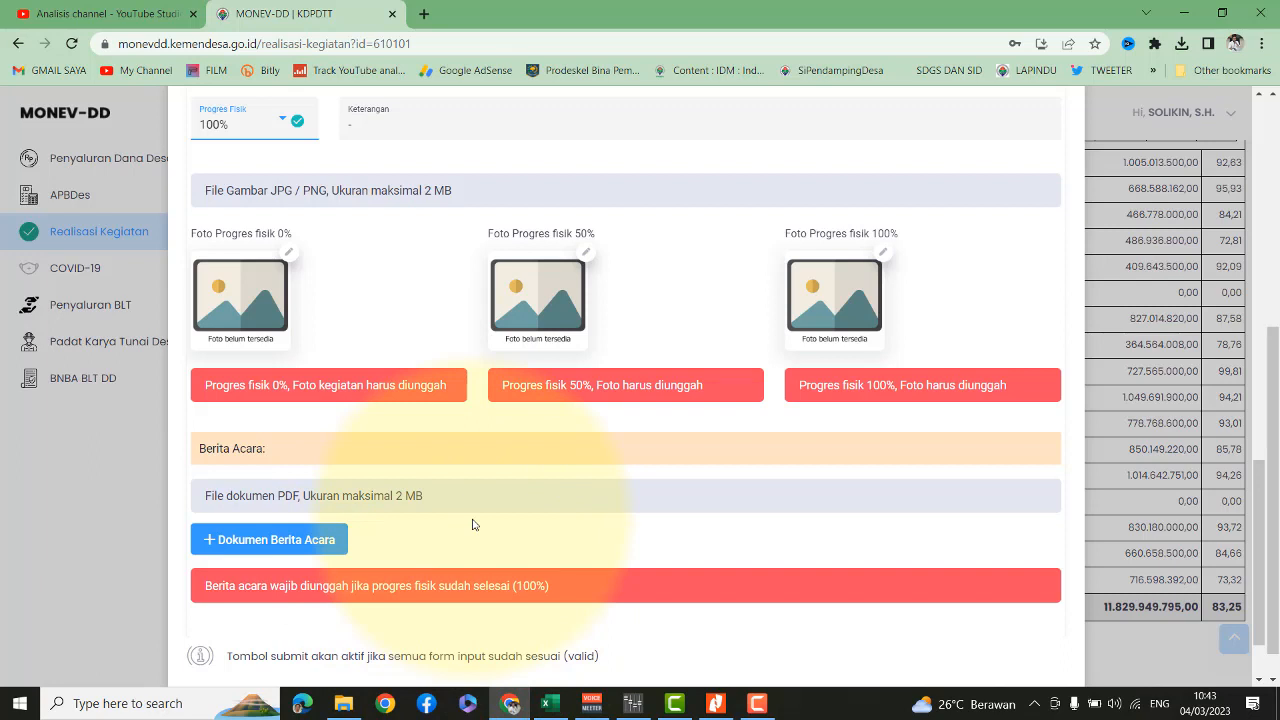
pyautogui.scroll(2, 286, 419)
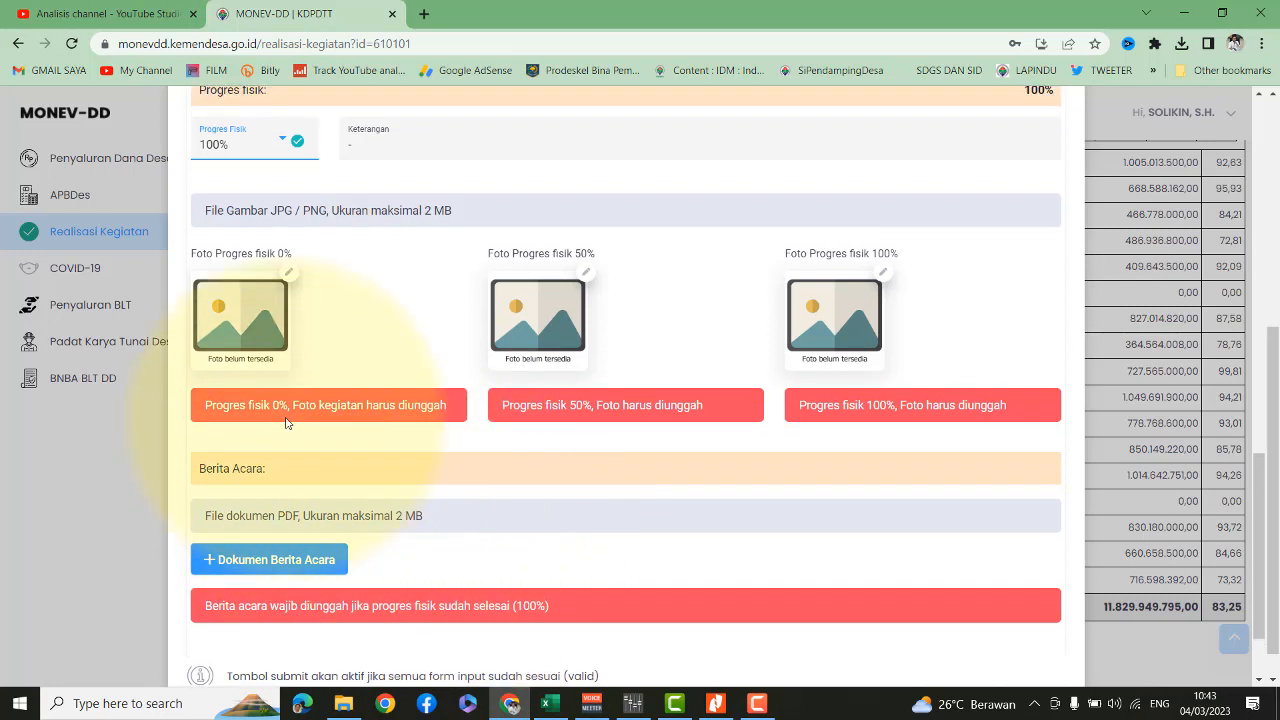
pyautogui.scroll(-3, 750, 530)
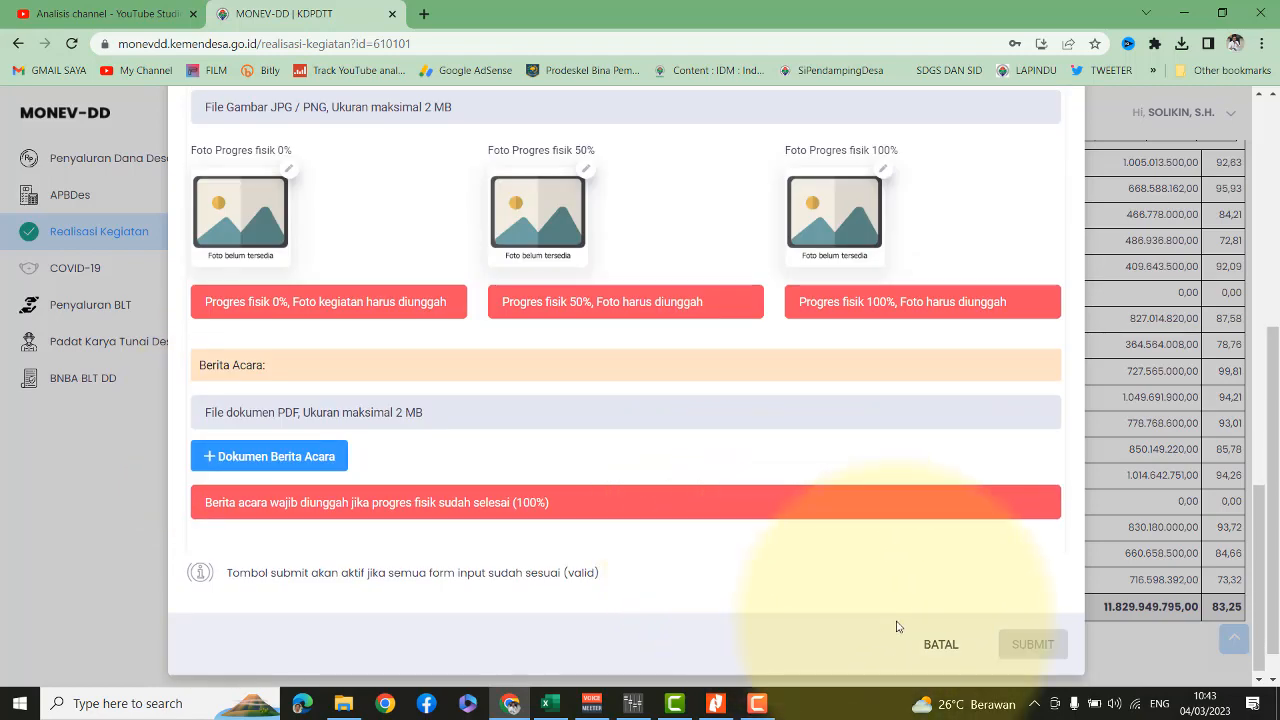
# Step: Change the realised Progres Fisik to 99% and check which progress photos are required
pyautogui.scroll(4, 545, 515)
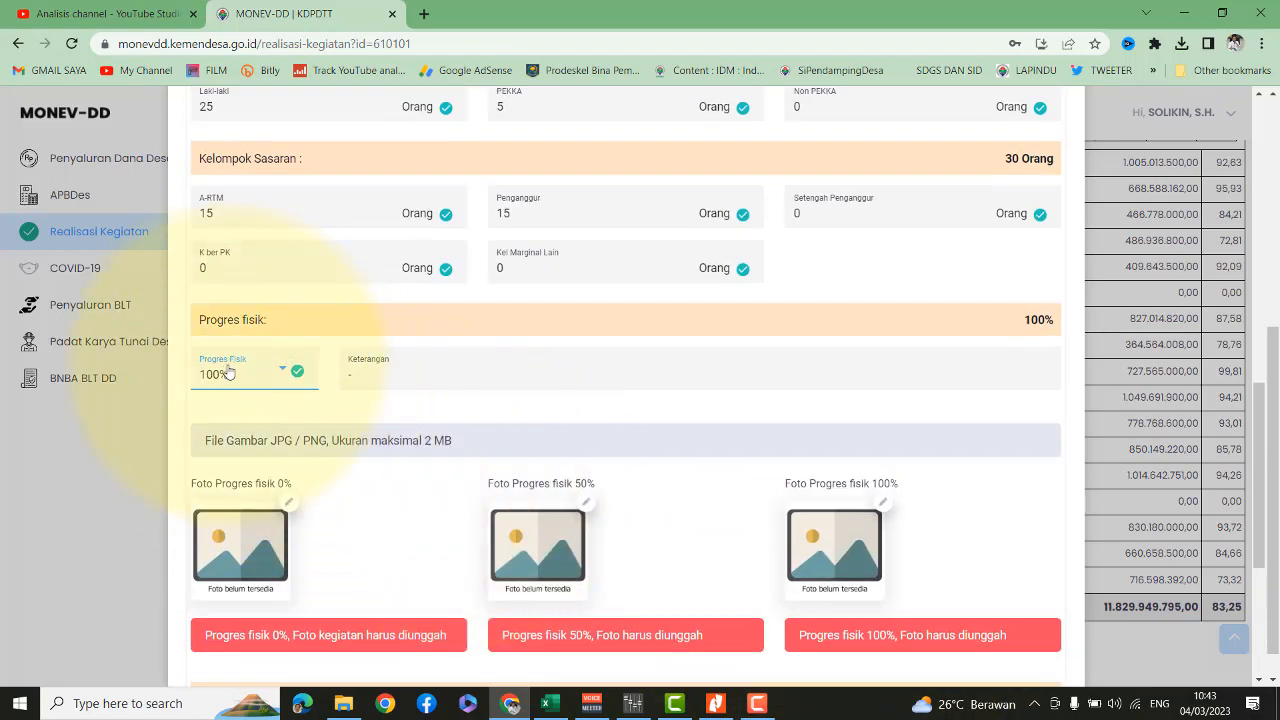
pyautogui.click(281, 375)
pyautogui.click(212, 340)
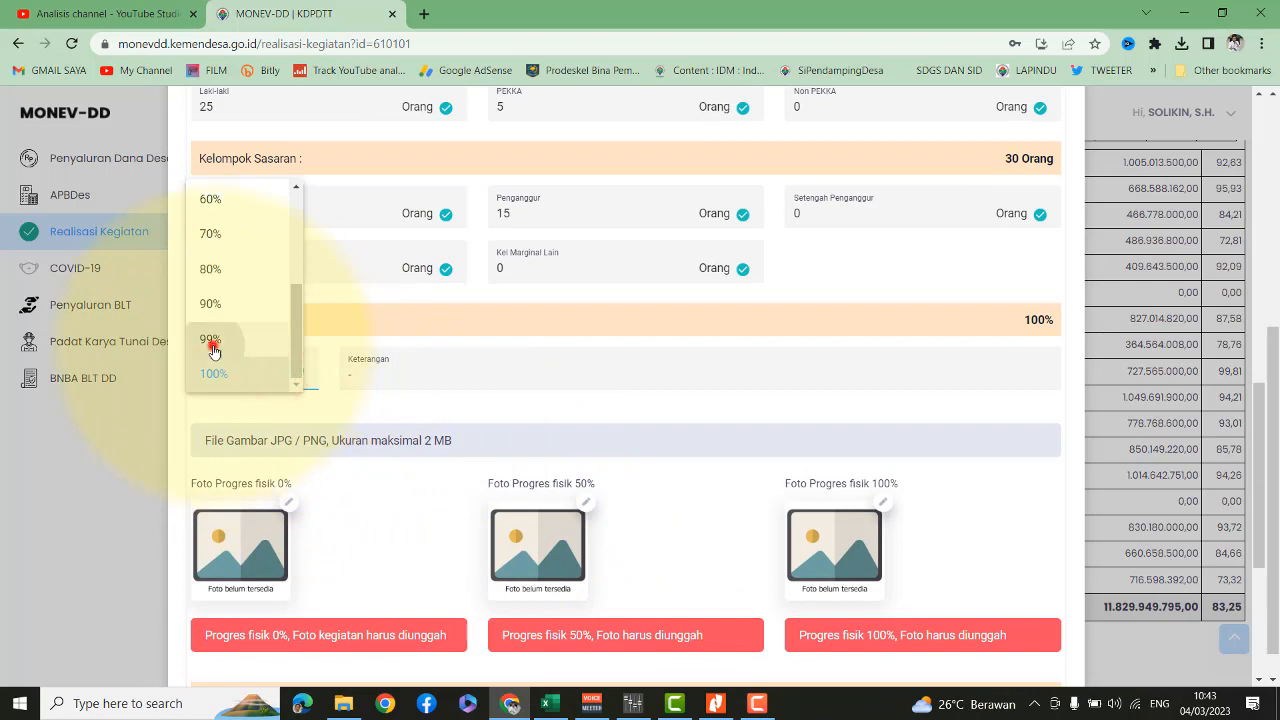
pyautogui.scroll(-2, 412, 449)
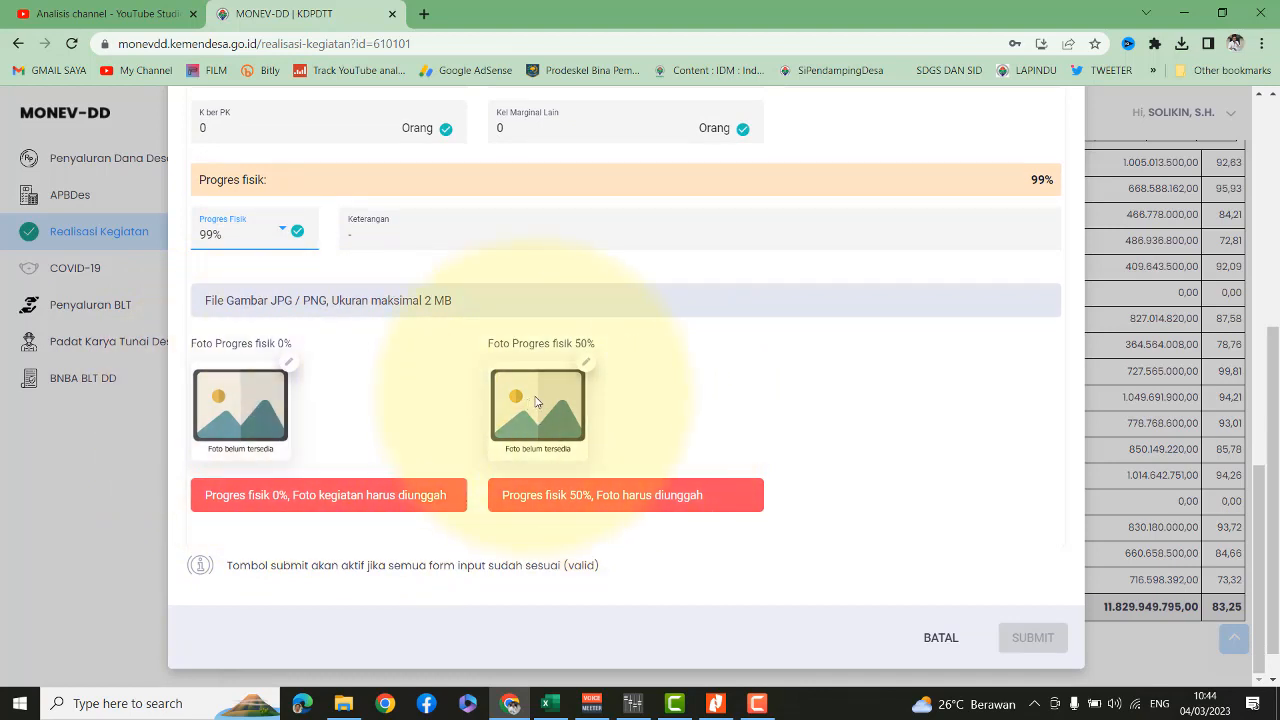
pyautogui.scroll(-1, 700, 420)
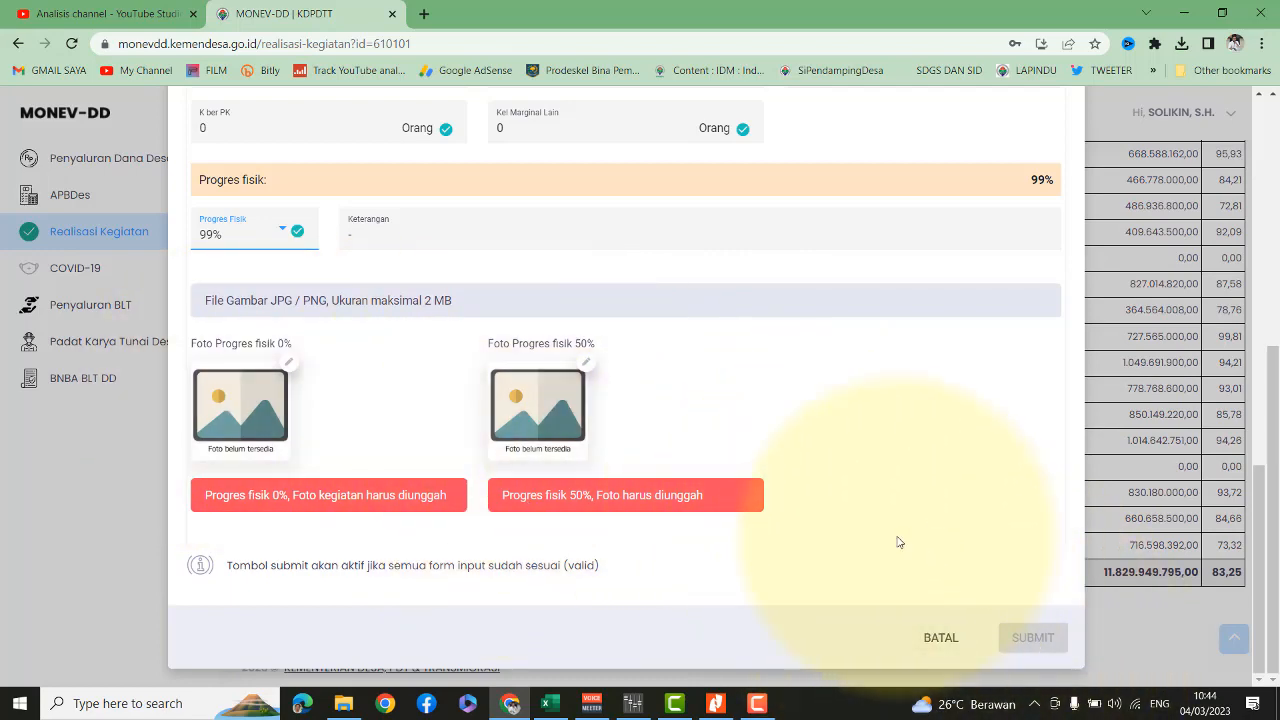
# Step: Review the Realisasi entries and cancel the Sarpras activity update, returning to the village activity table
pyautogui.scroll(8, 898, 538)
pyautogui.scroll(2, 898, 538)
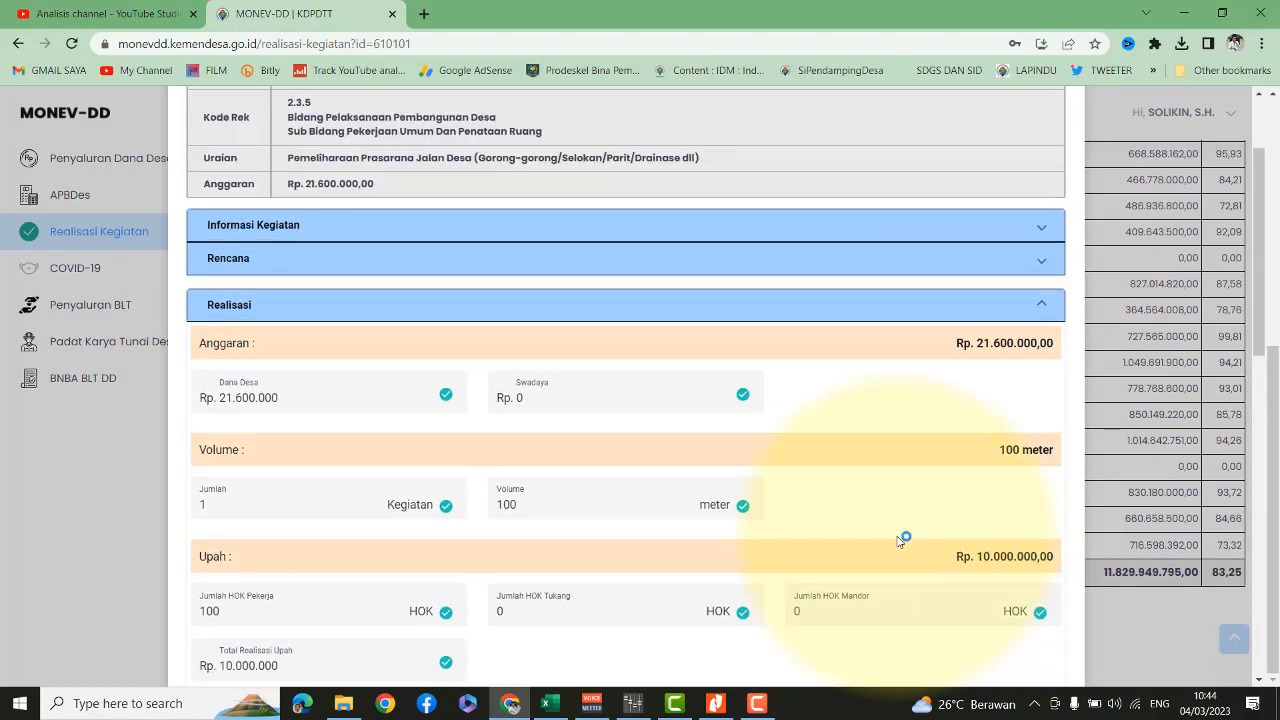
pyautogui.scroll(-12, 898, 538)
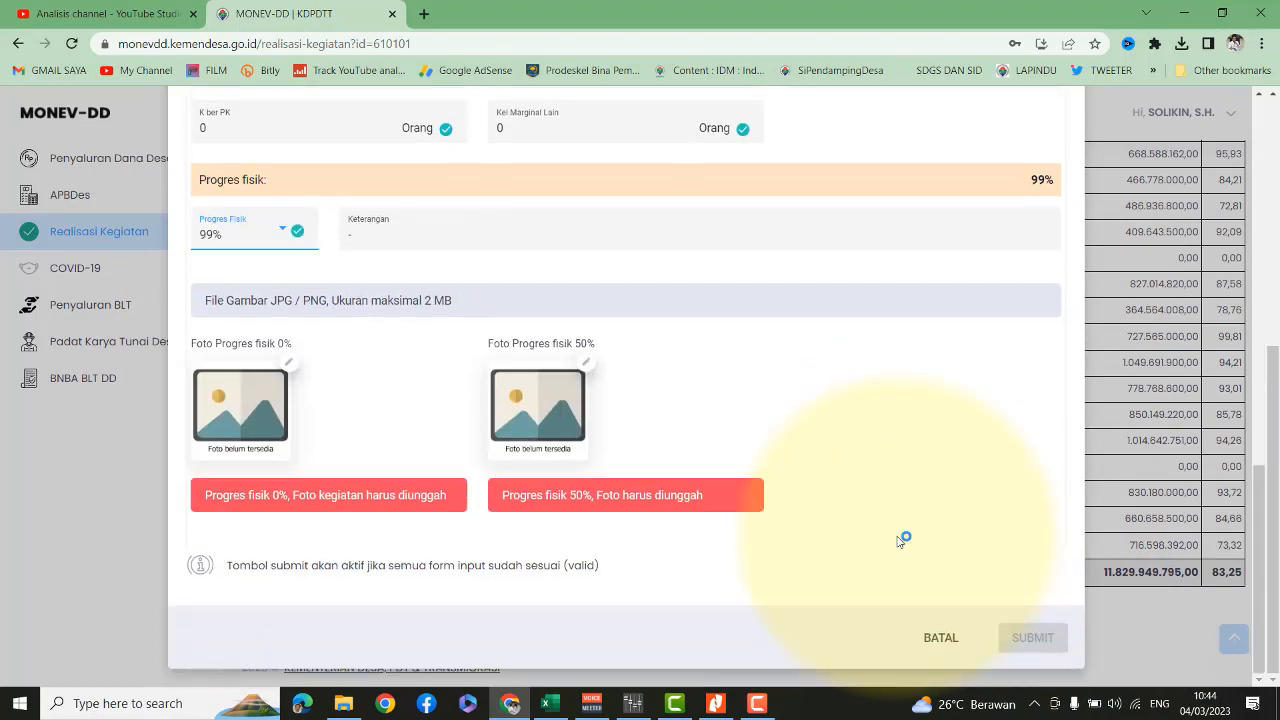
pyautogui.click(940, 637)
pyautogui.scroll(4, 780, 520)
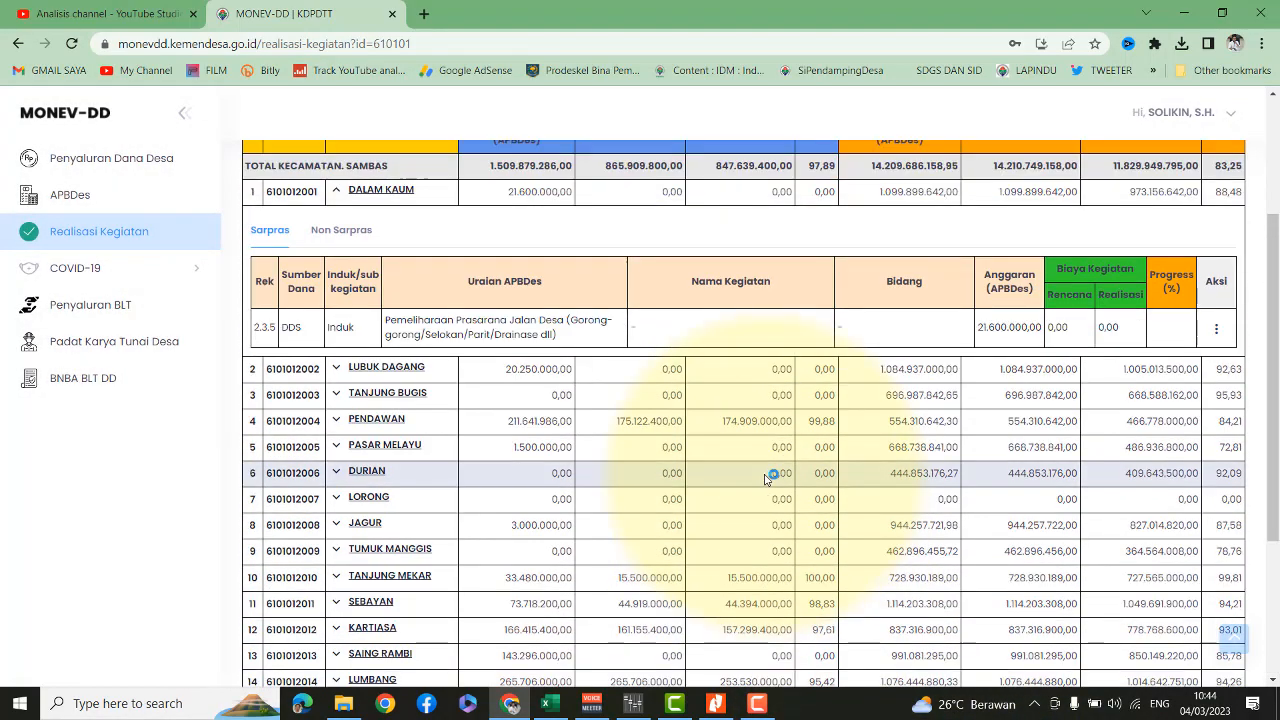
pyautogui.scroll(-1, 447, 345)
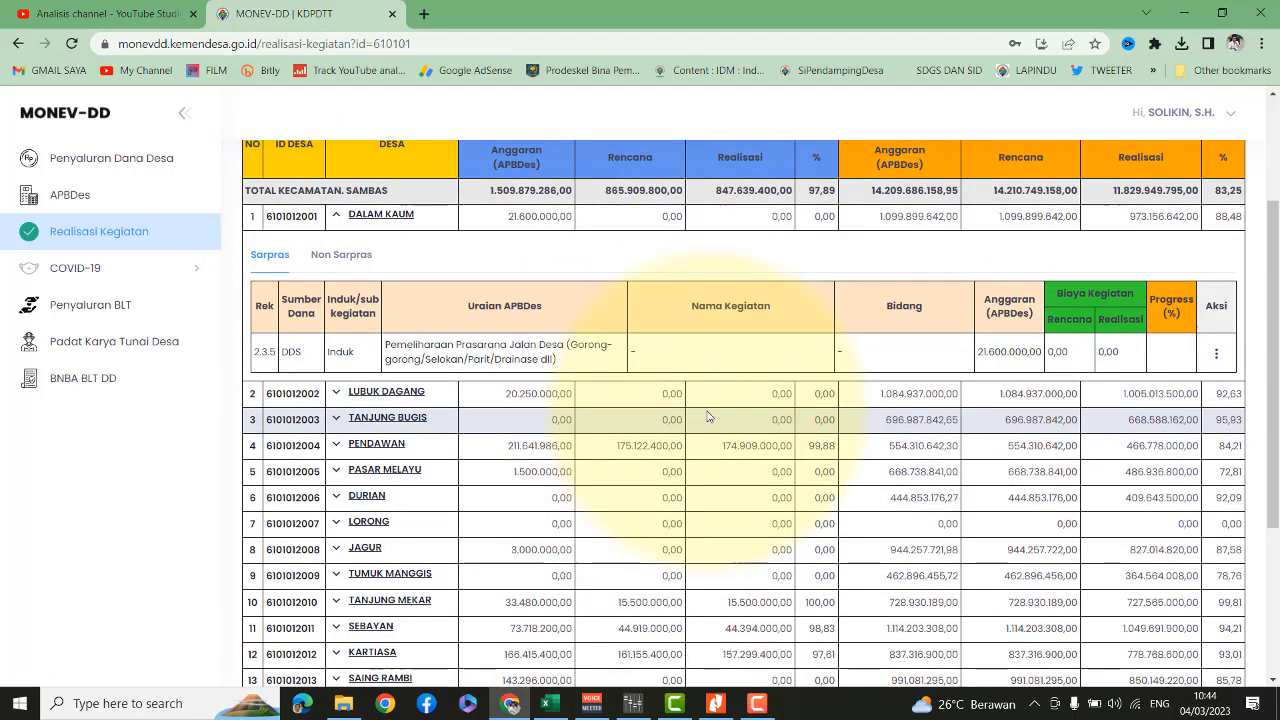
# Step: Show the Non Sarpras activities of Dalam Kaum and look through their plans, realisations and progress
pyautogui.click(341, 256)
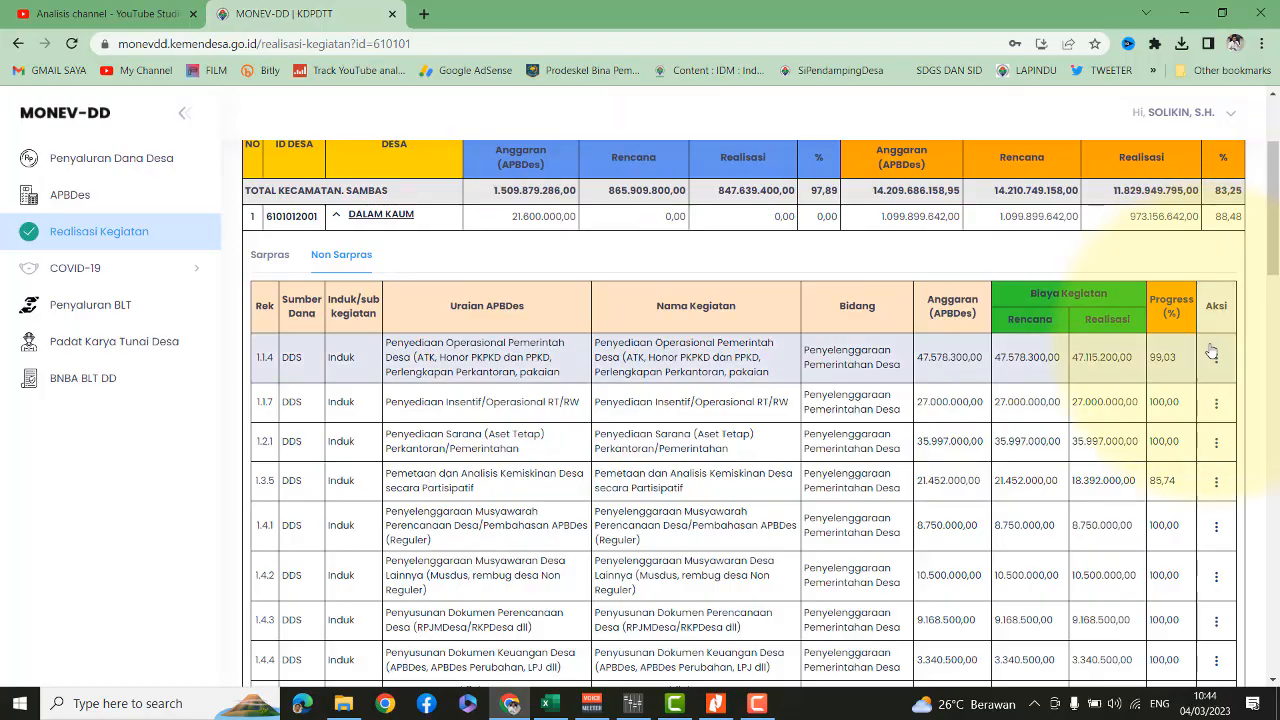
pyautogui.scroll(-12, 1147, 366)
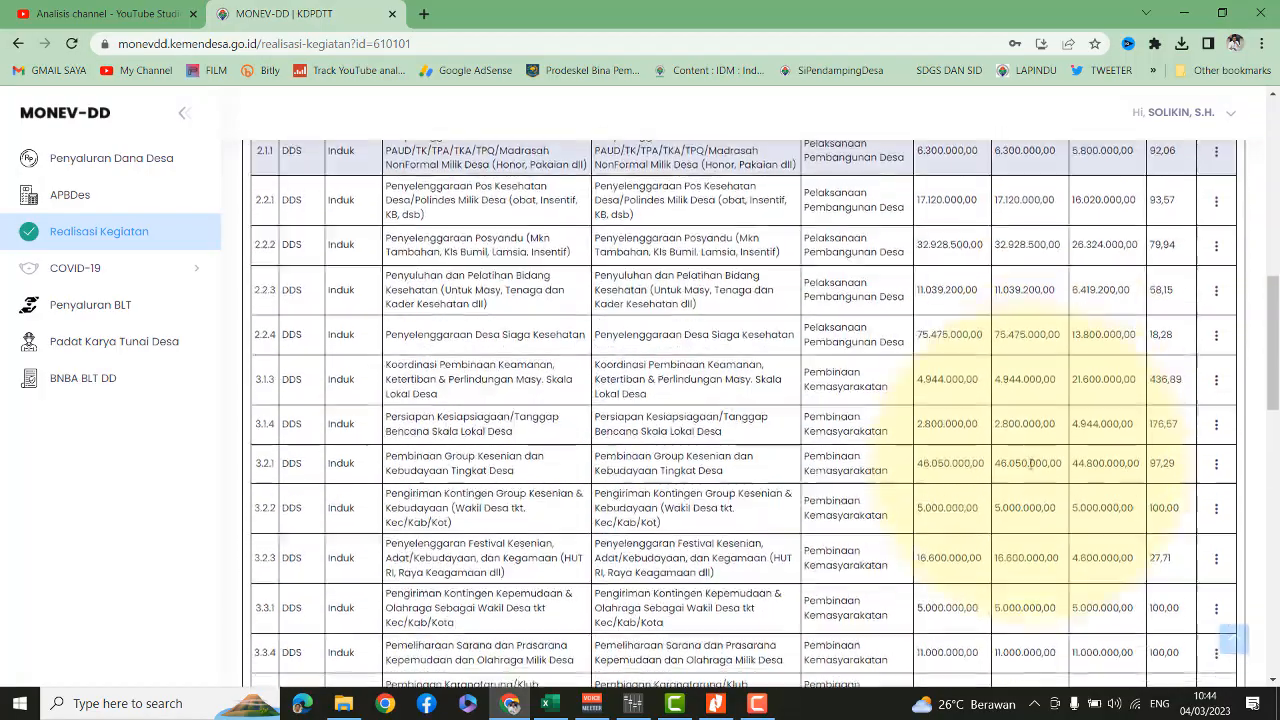
pyautogui.scroll(15, 1116, 433)
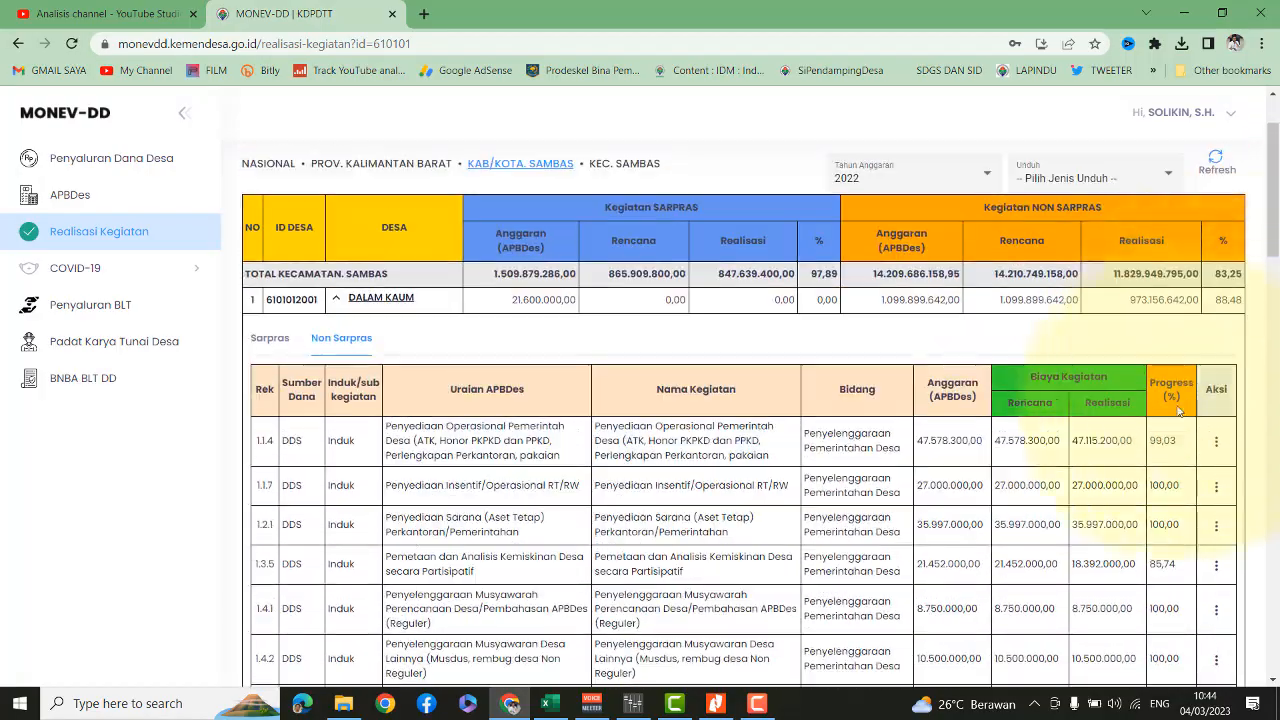
pyautogui.scroll(-2, 1147, 415)
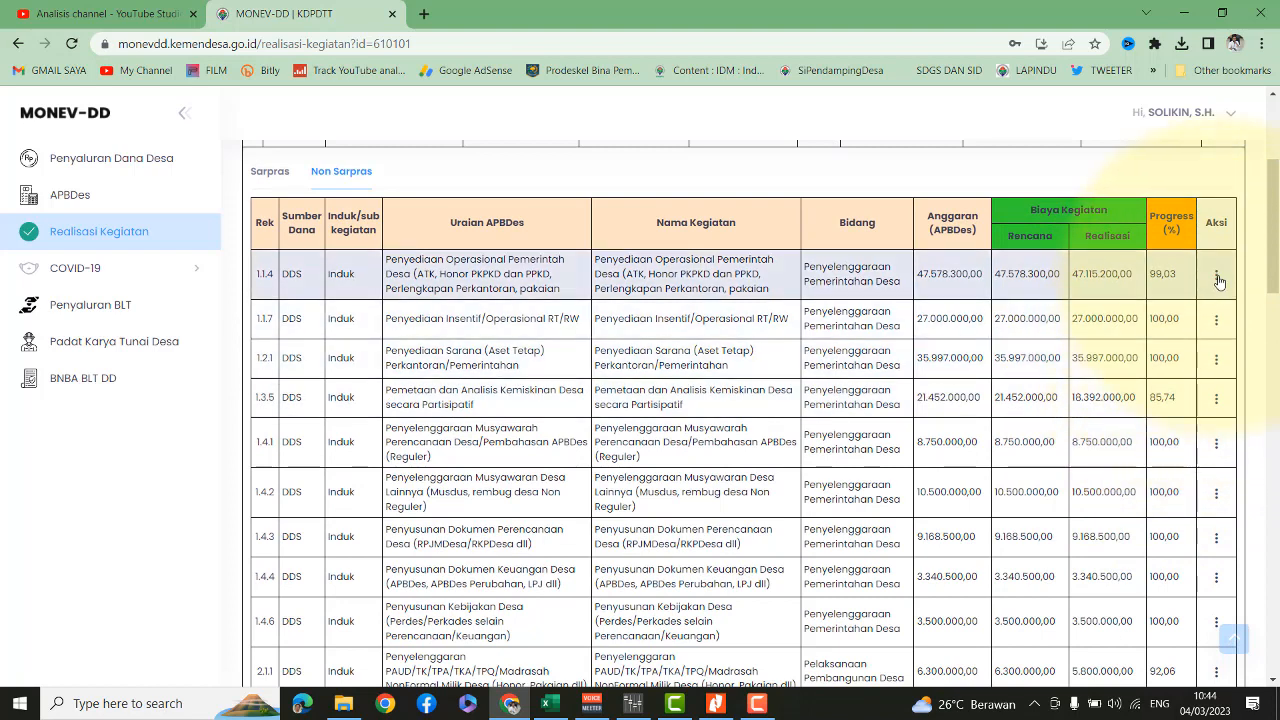
# Step: Open the update form for Non Sarpras activity 1.1.4 and examine its Informasi Kegiatan section
pyautogui.click(1217, 278)
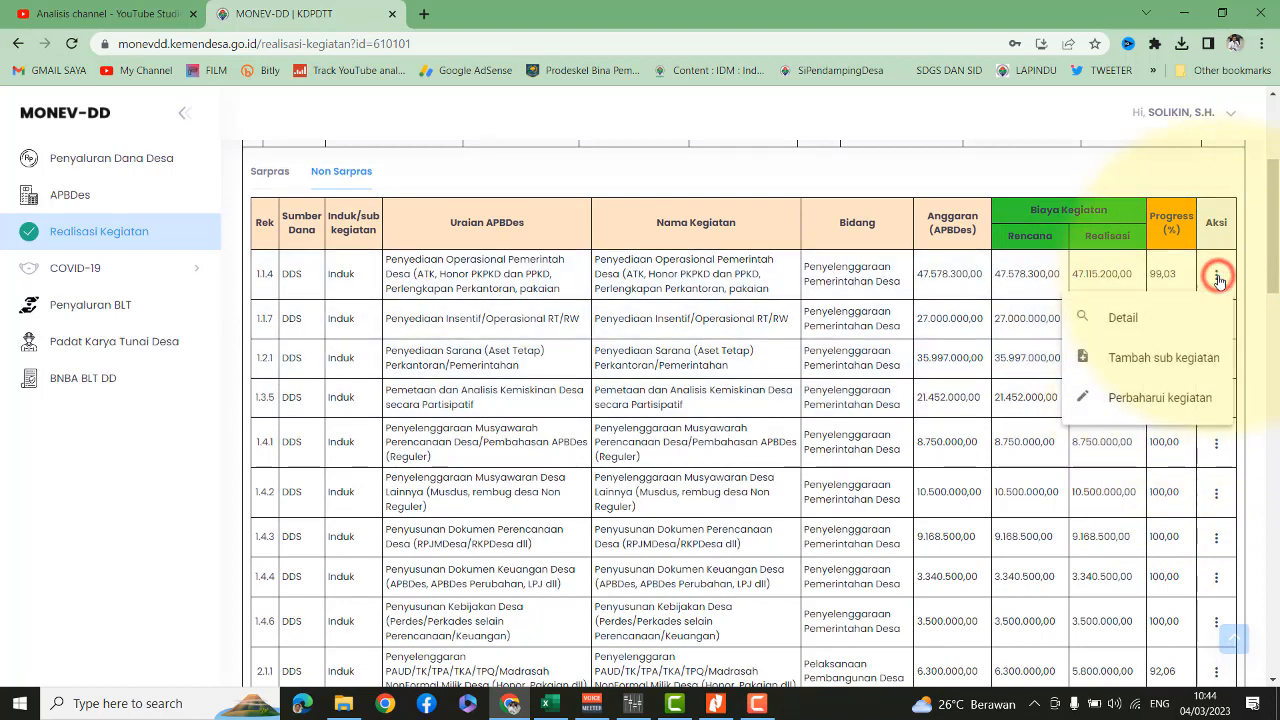
pyautogui.click(1136, 398)
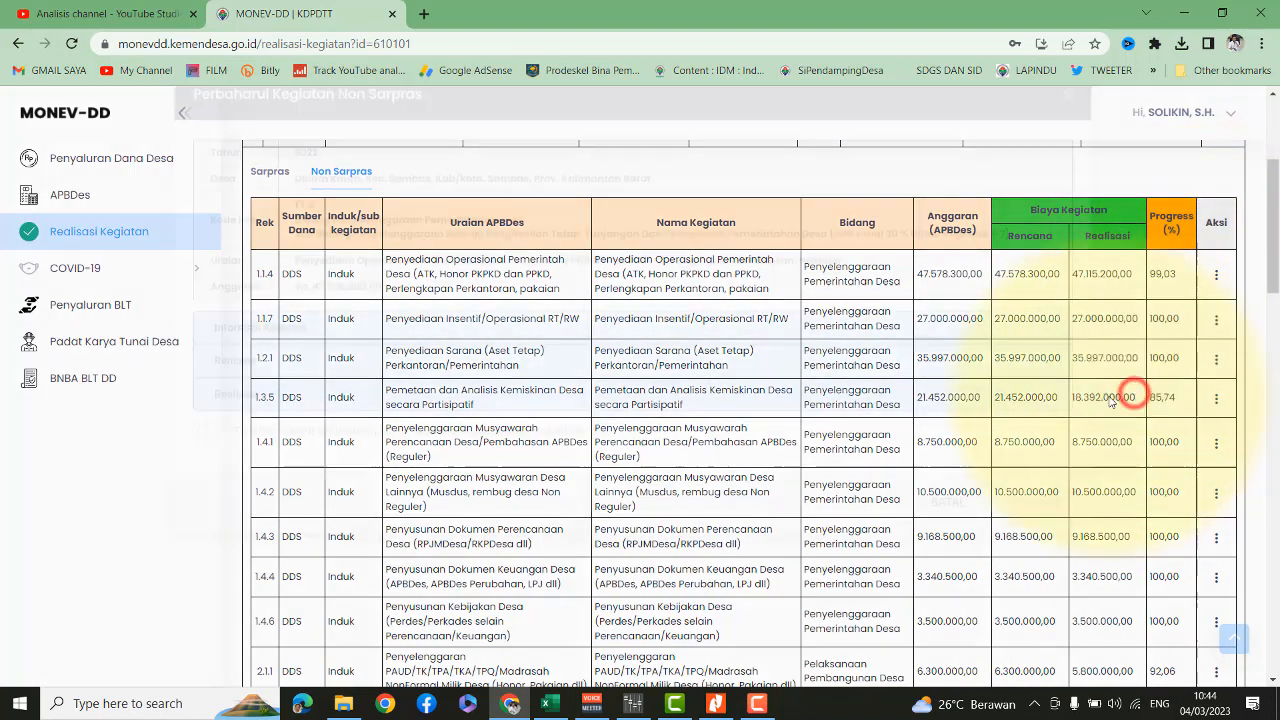
pyautogui.click(262, 364)
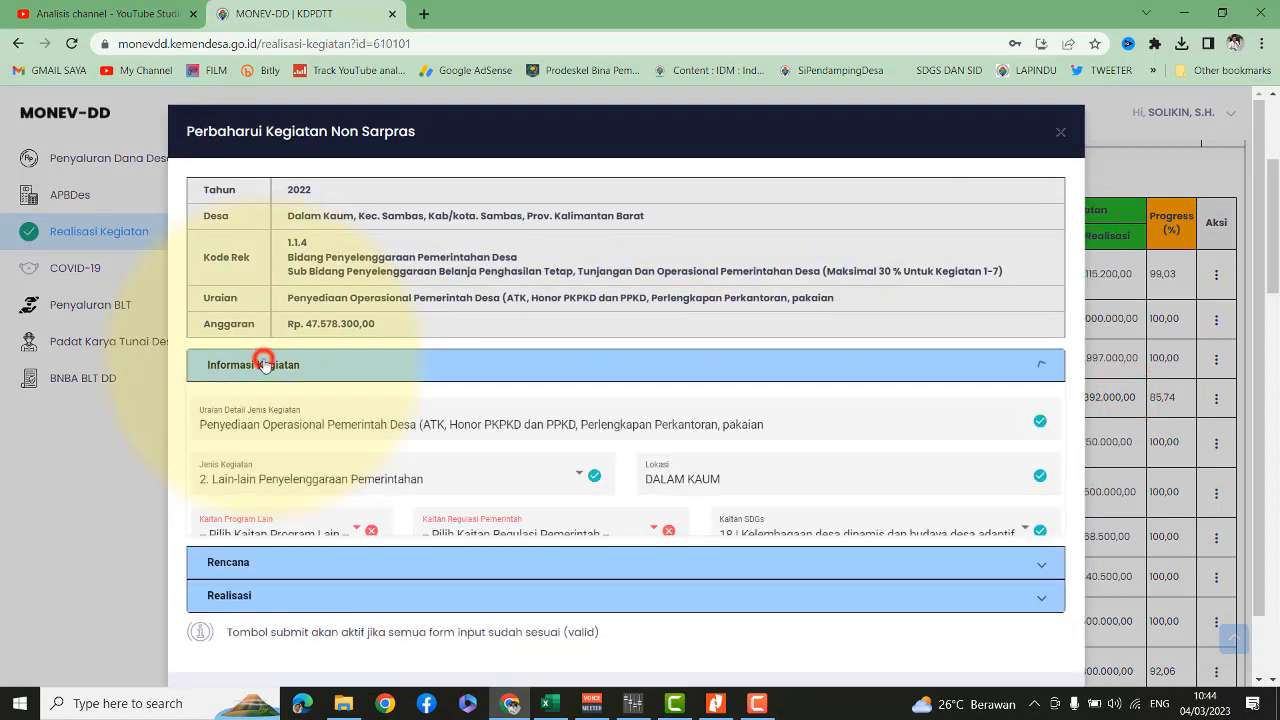
pyautogui.scroll(-1, 337, 398)
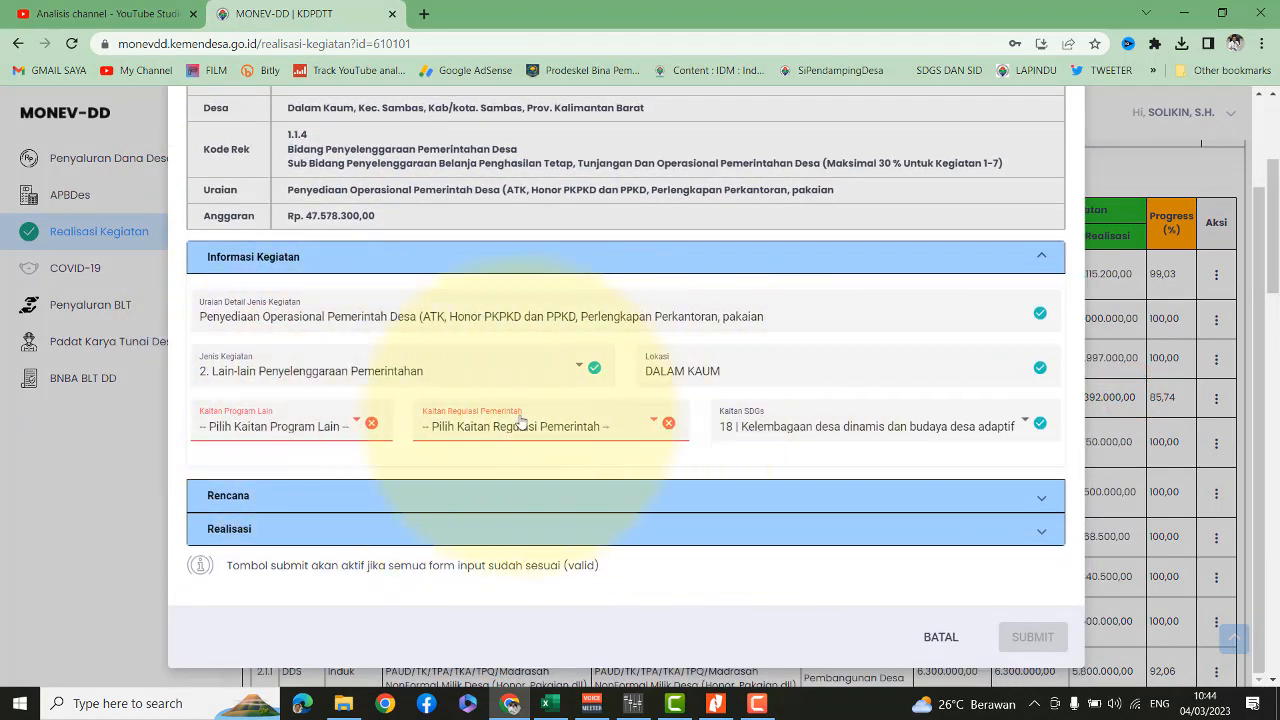
pyautogui.click(1045, 258)
# Step: Examine the budget, volume and beneficiary fields in the activity's Rencana section
pyautogui.click(266, 405)
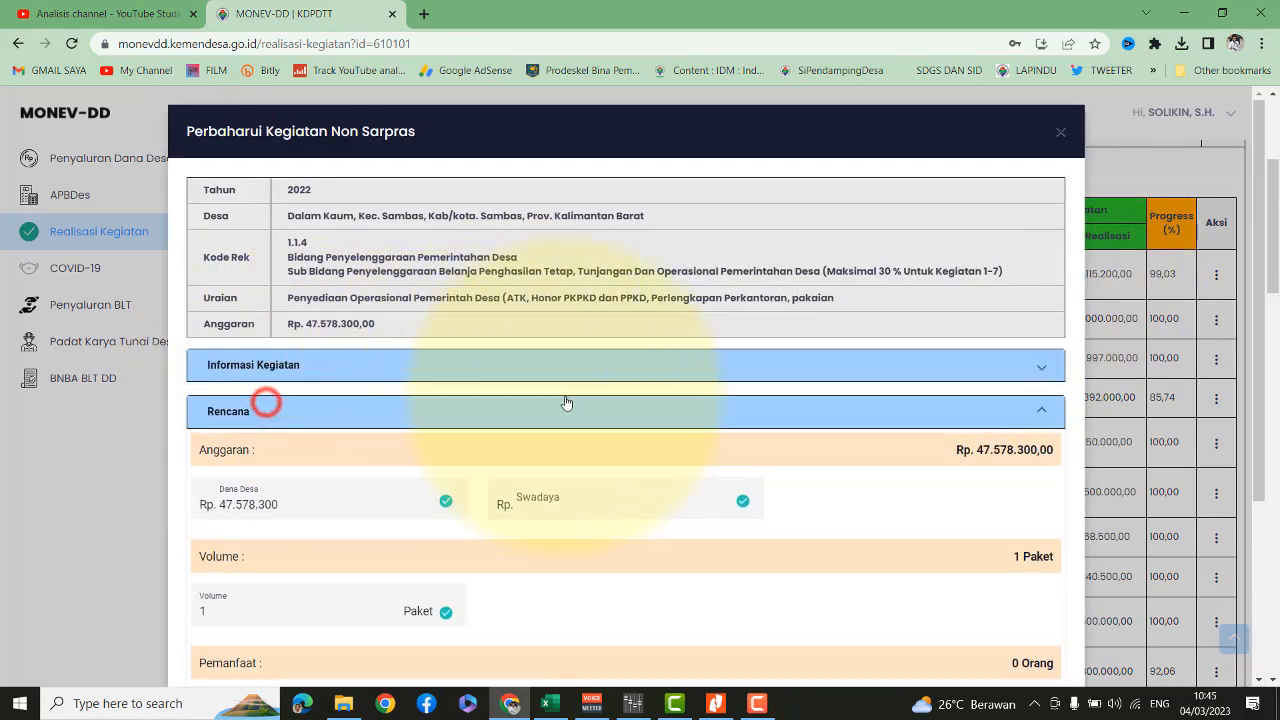
pyautogui.scroll(-3, 697, 423)
pyautogui.scroll(2, 699, 423)
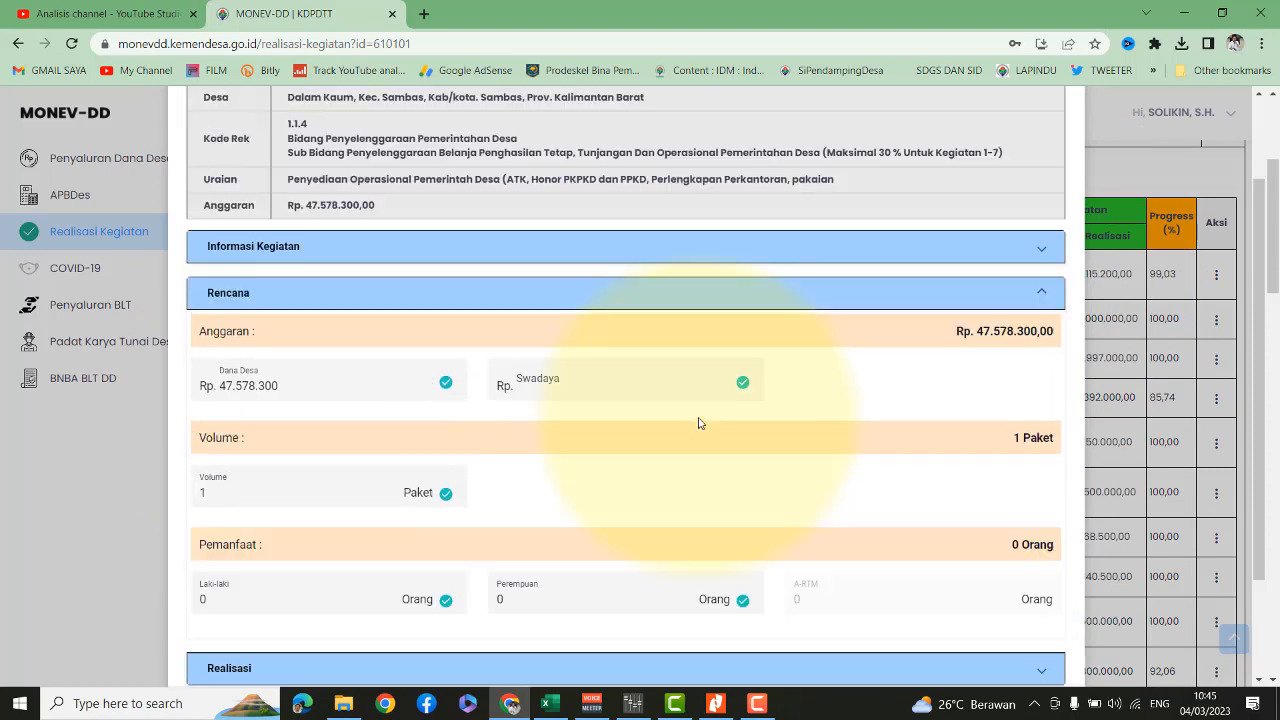
pyautogui.scroll(2, 699, 423)
pyautogui.click(1049, 399)
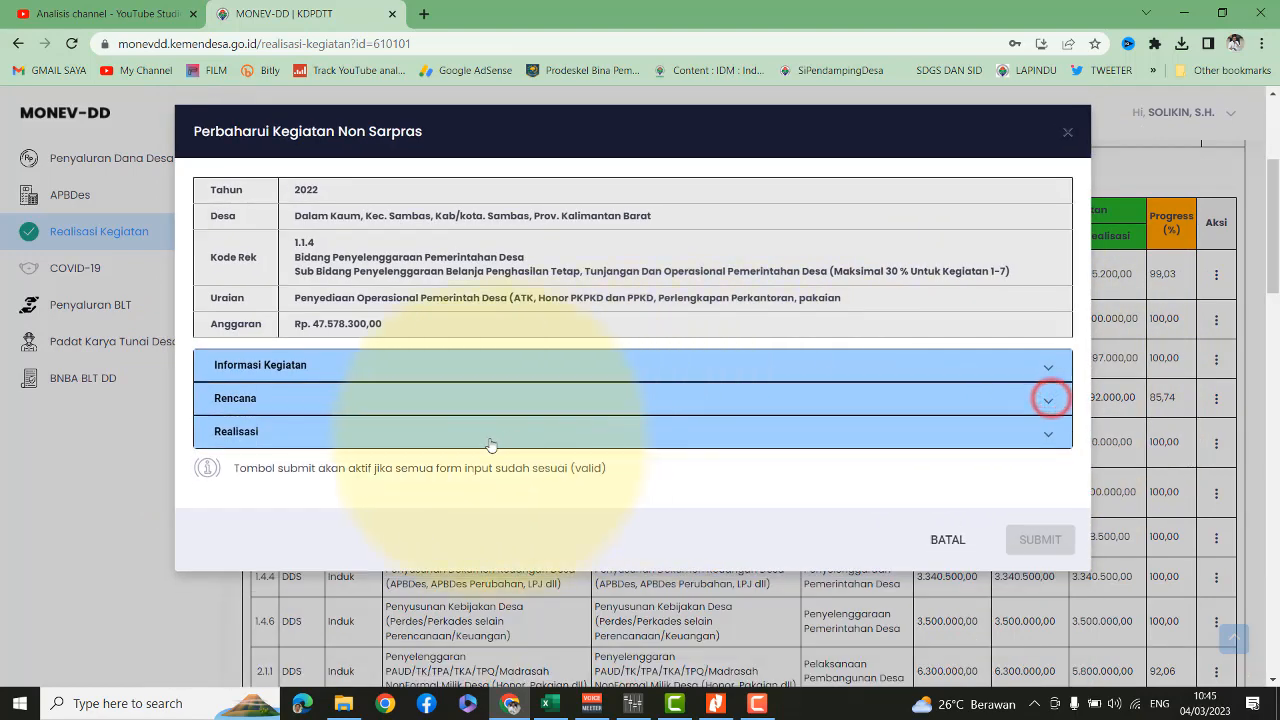
# Step: Examine the activity's Realisasi section, including its schedule, progress, photo and Berita Acara requirements
pyautogui.click(229, 431)
pyautogui.scroll(-3, 533, 432)
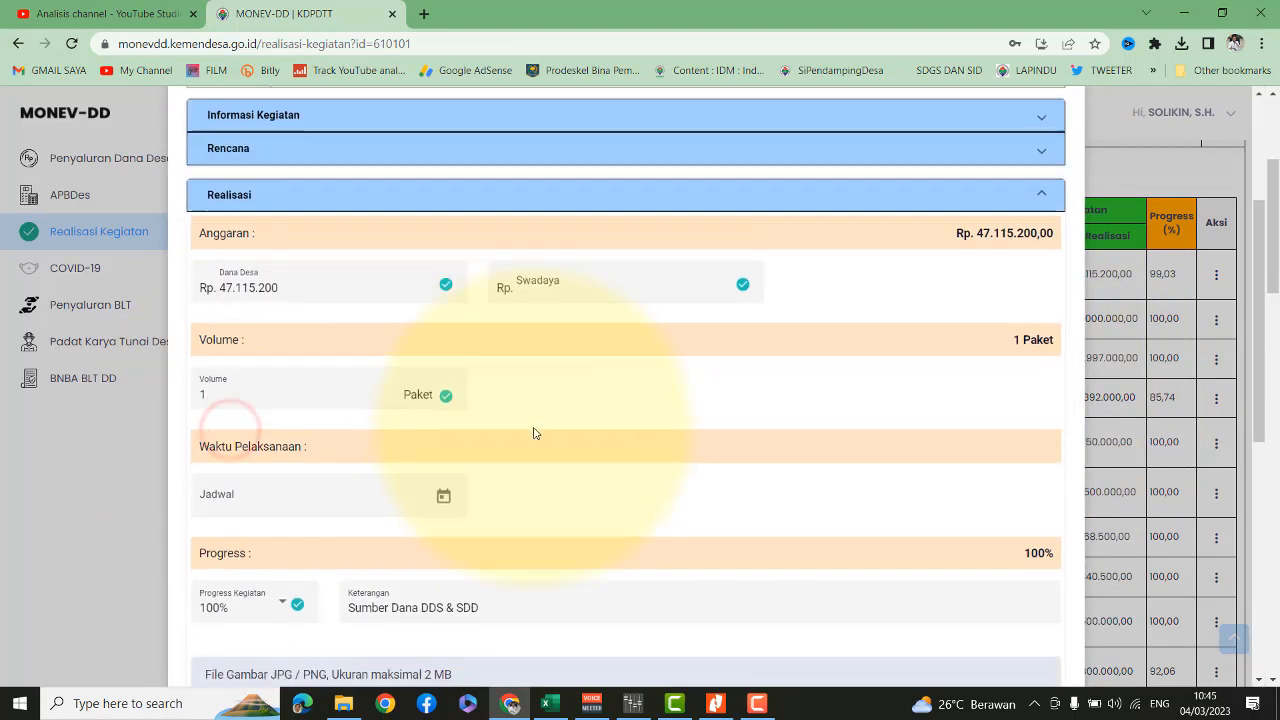
pyautogui.scroll(-1, 533, 432)
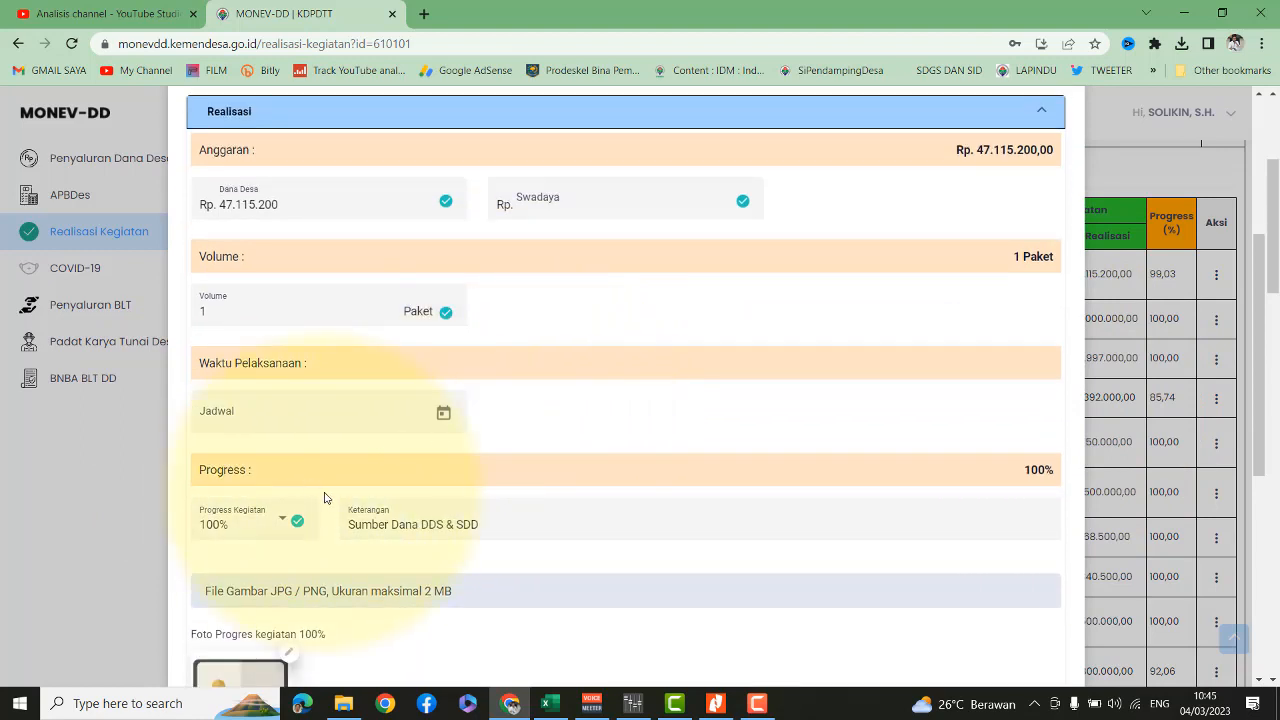
pyautogui.scroll(-3, 345, 480)
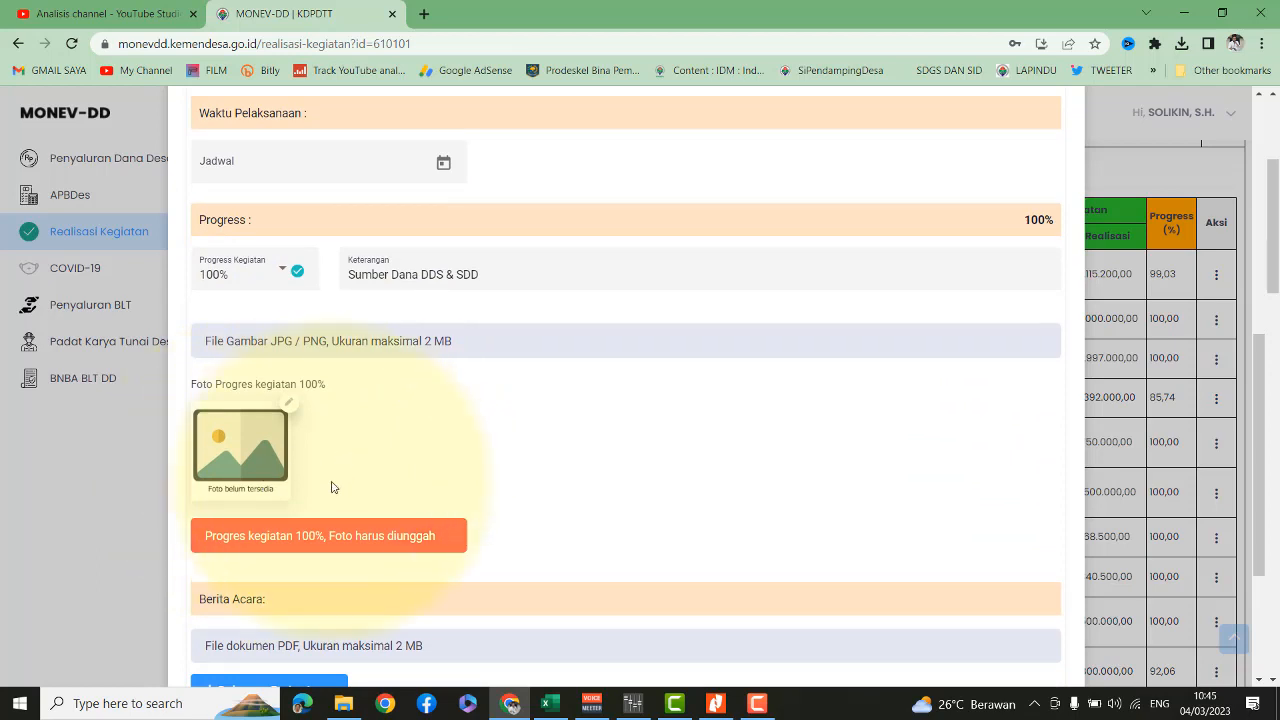
pyautogui.scroll(-1, 351, 469)
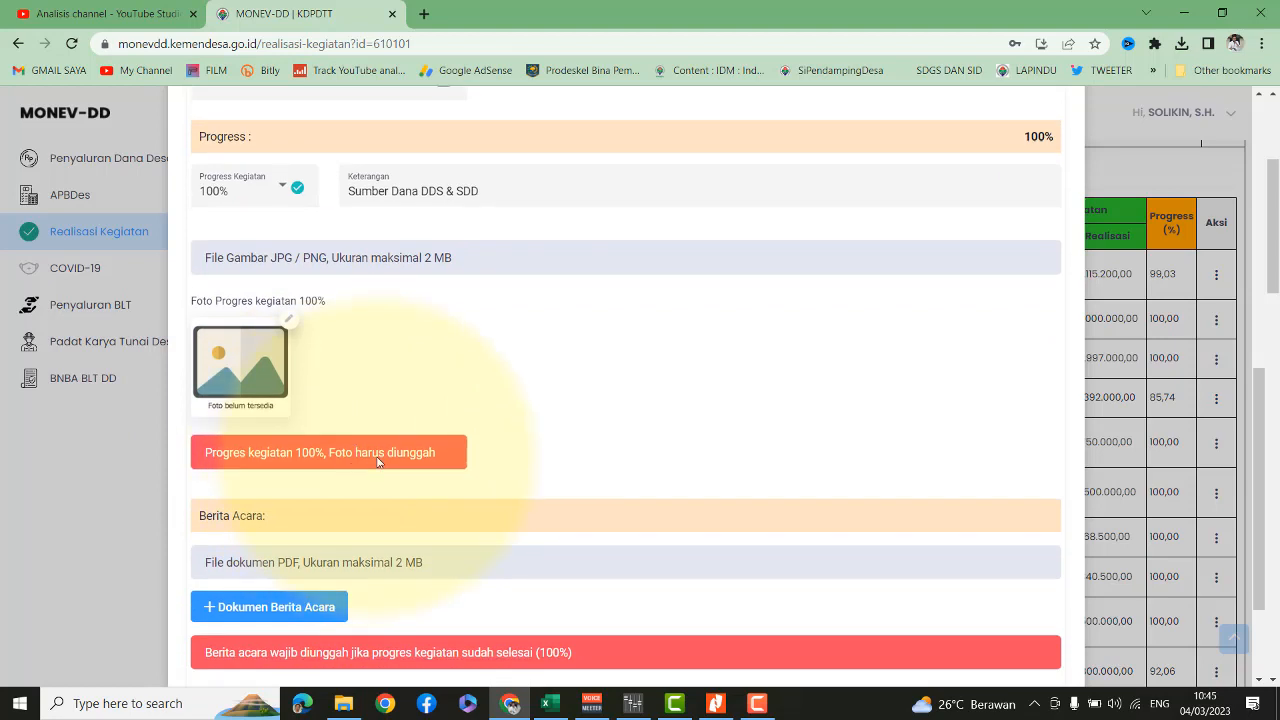
pyautogui.scroll(-1, 378, 462)
pyautogui.scroll(-1, 378, 462)
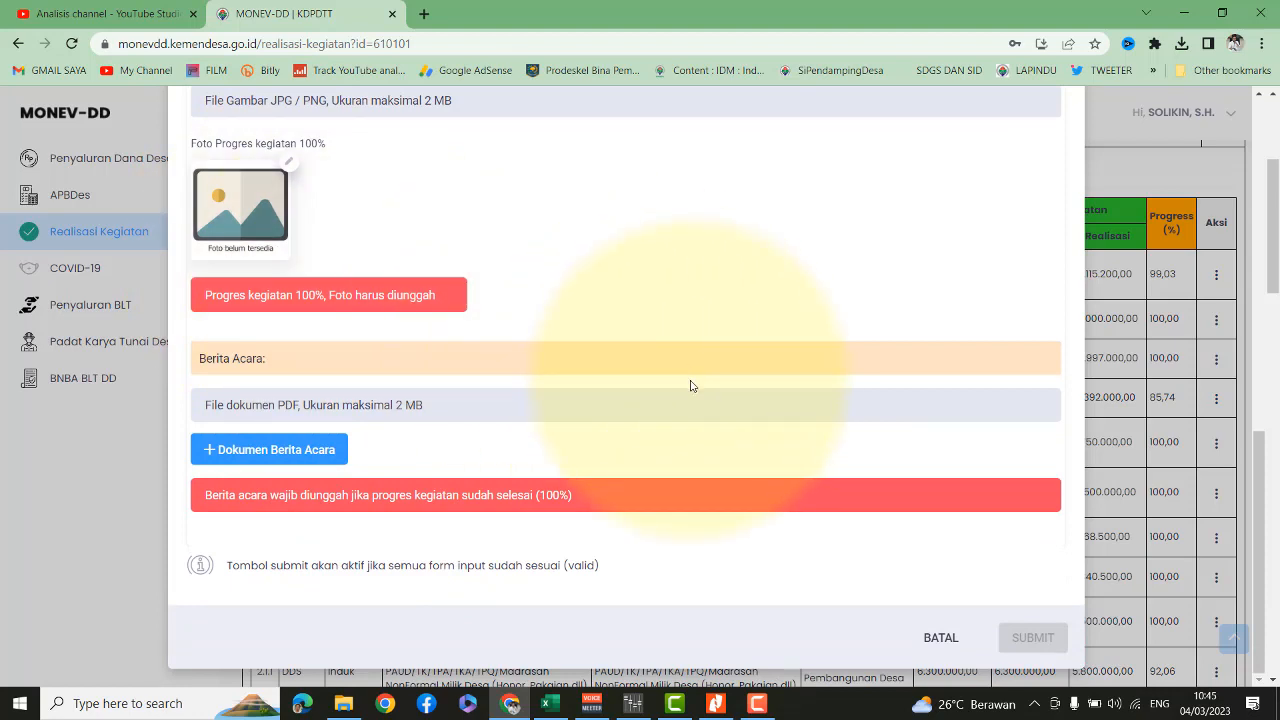
pyautogui.scroll(2, 520, 394)
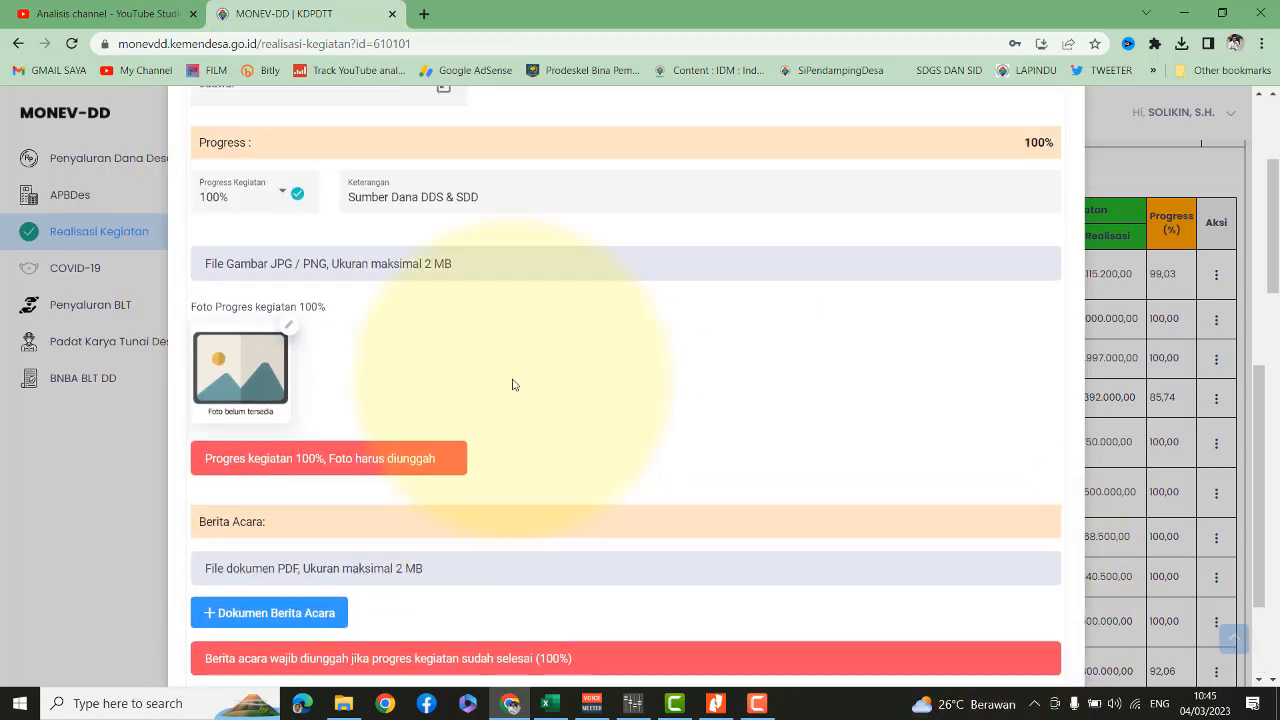
# Step: Try setting Progress Kegiatan to 99% and cancel the Non Sarpras activity update
pyautogui.click(279, 196)
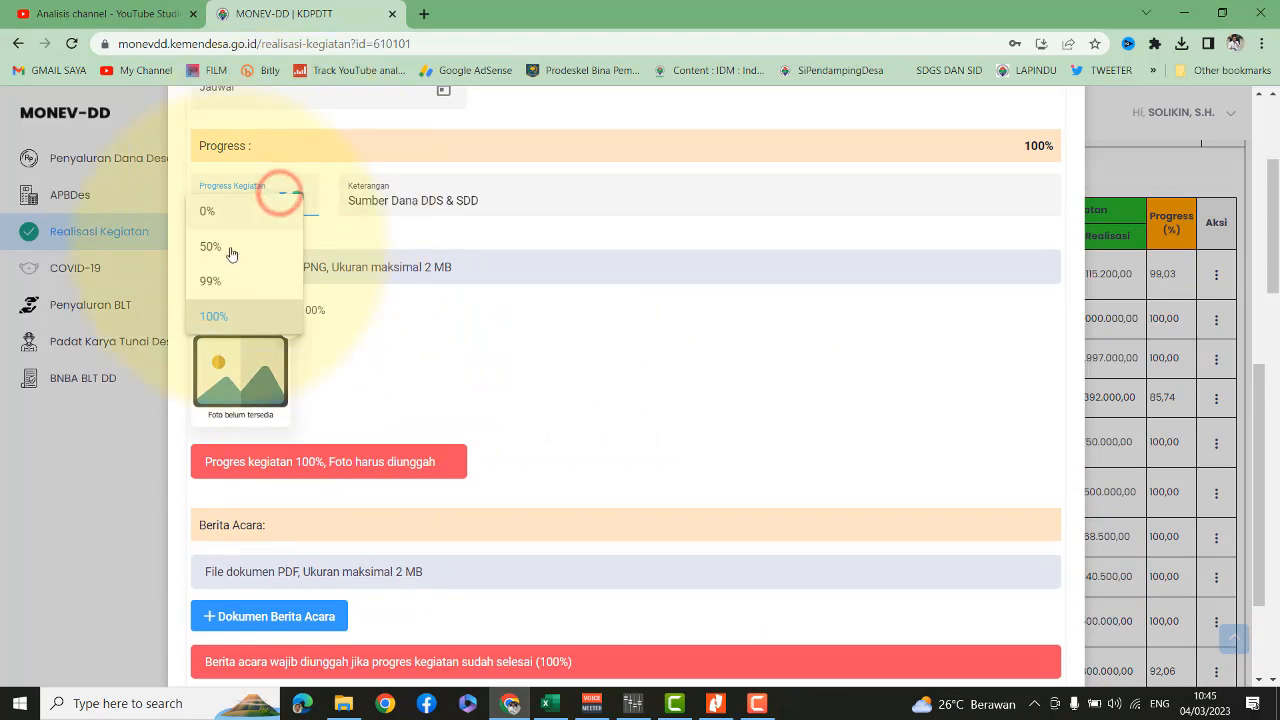
pyautogui.click(209, 283)
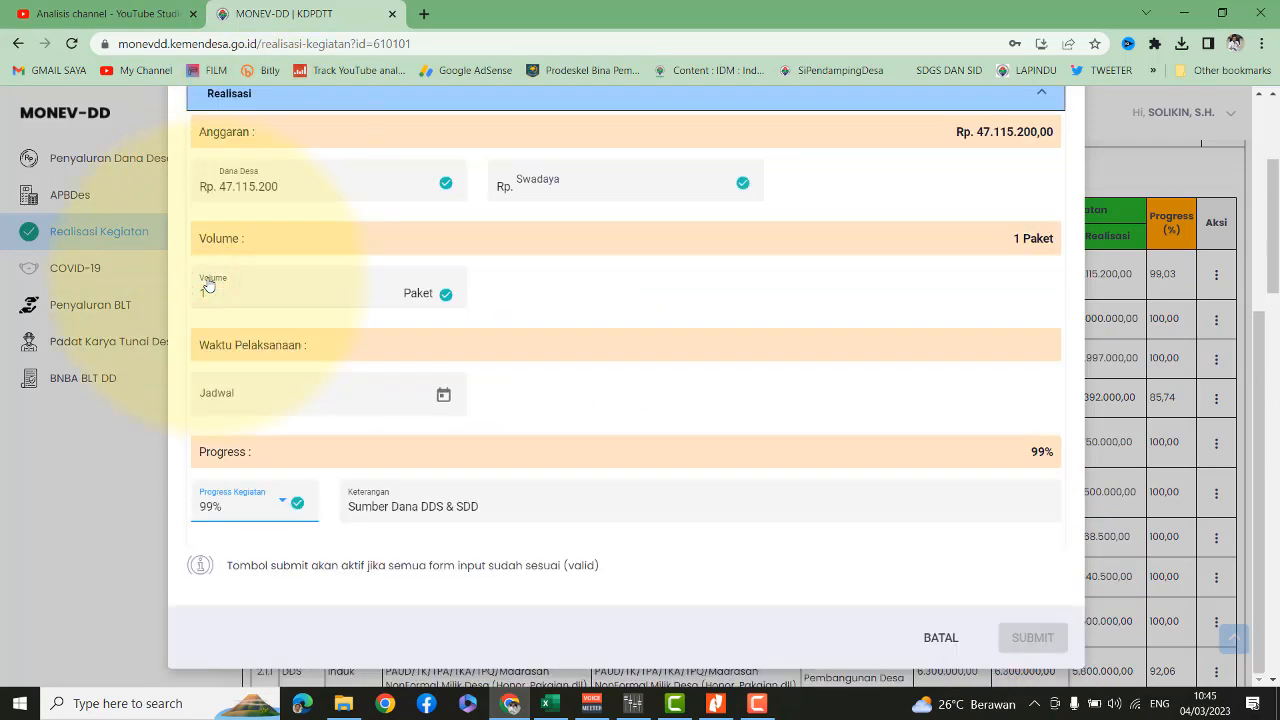
pyautogui.click(938, 637)
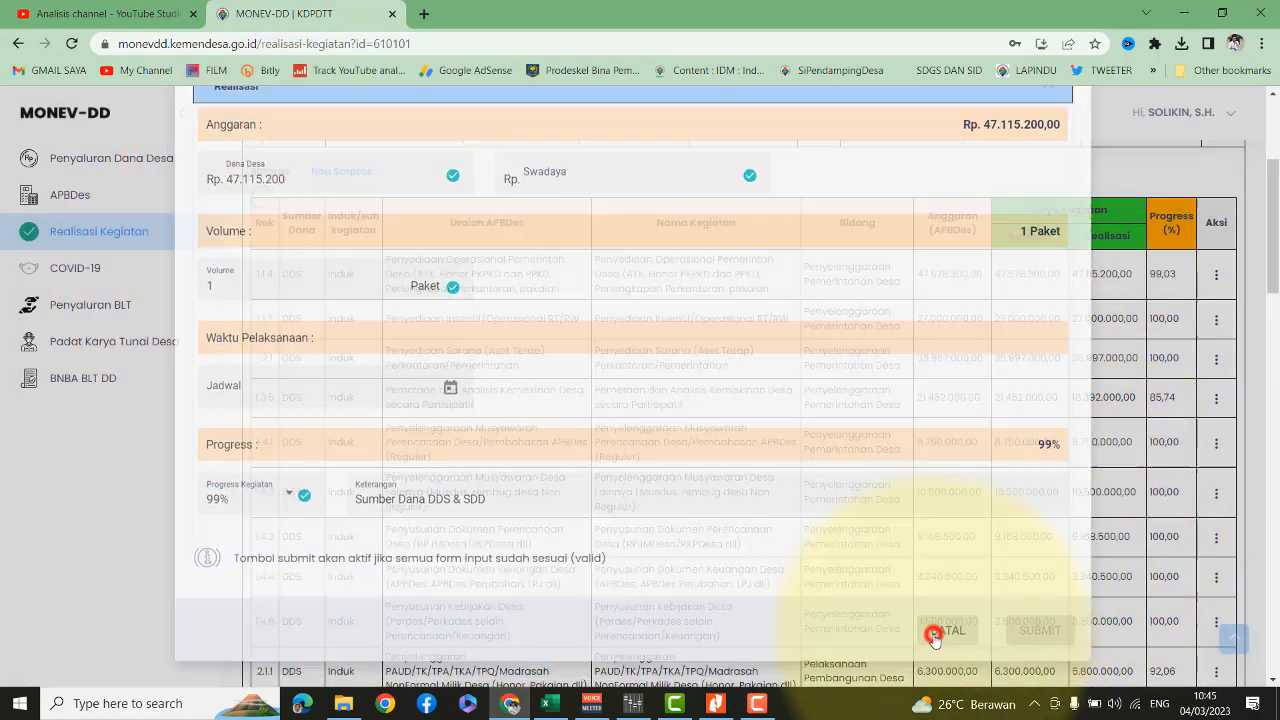
pyautogui.scroll(3, 697, 502)
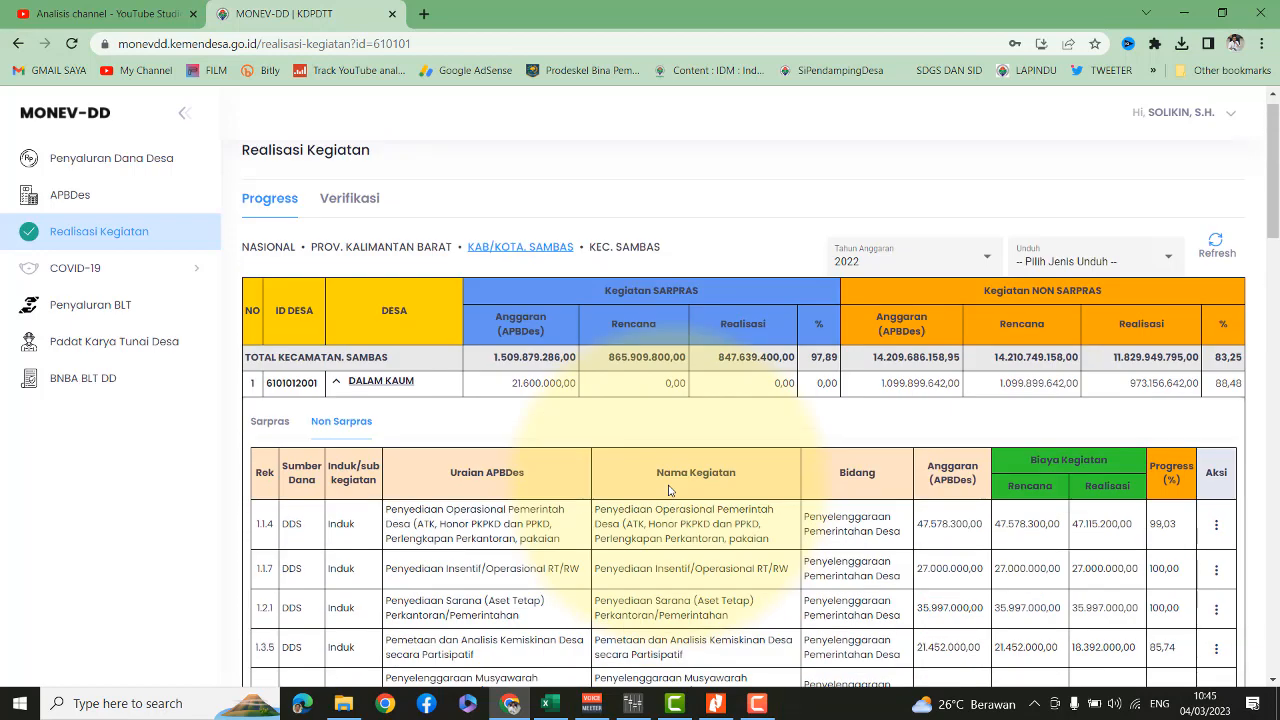